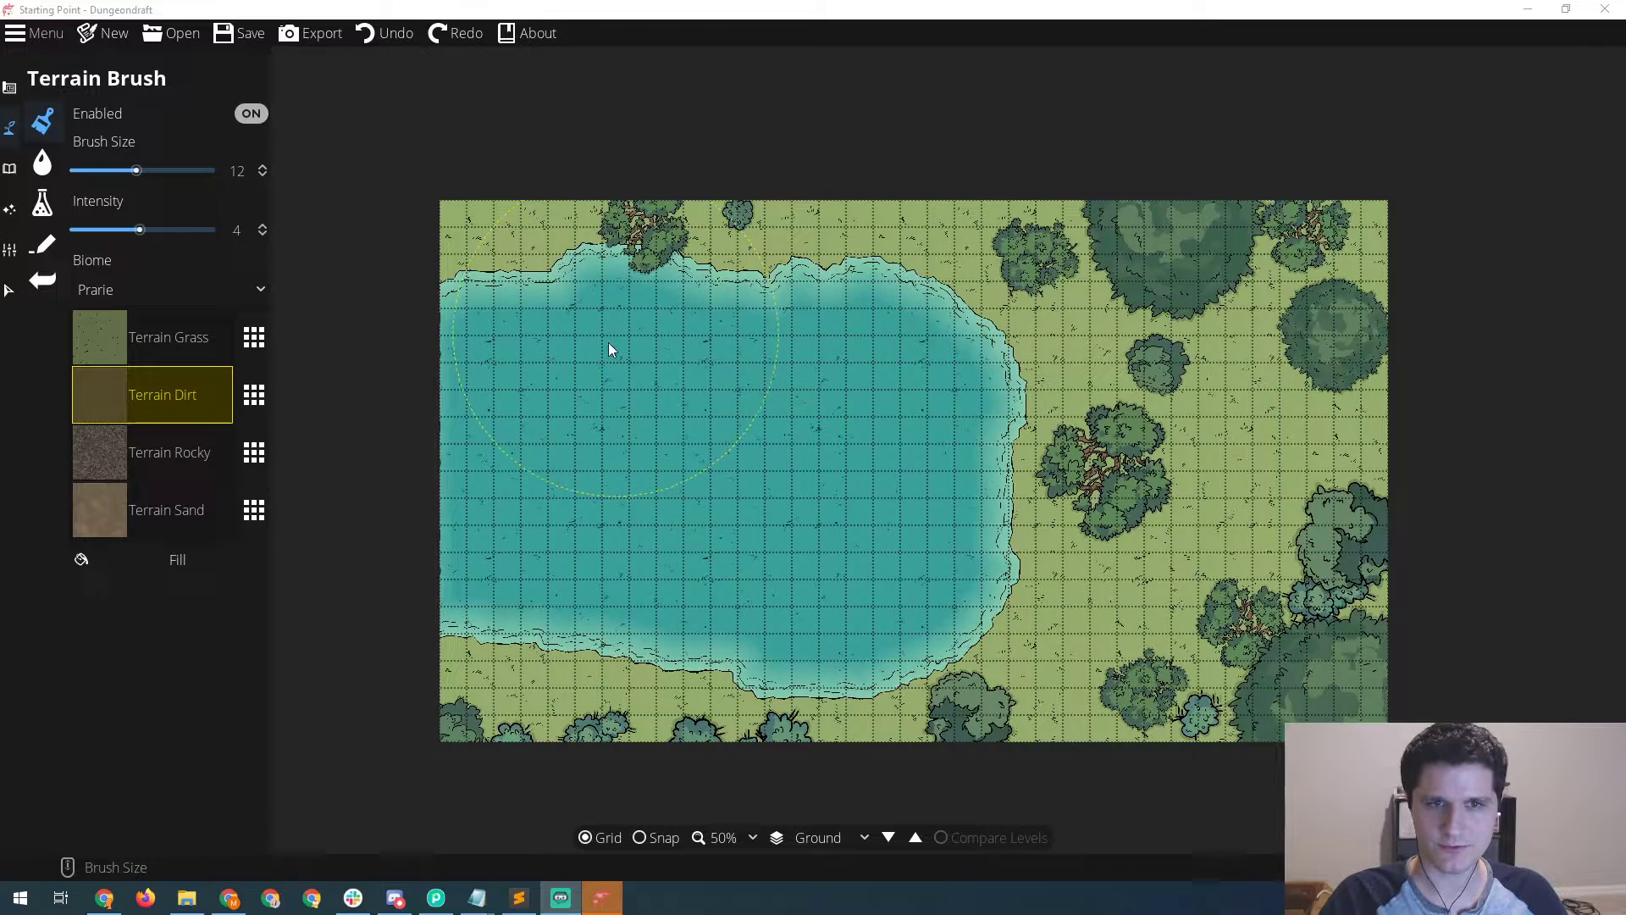
- Paint Terrain Sand with a size 5 brush along the lake's upper, right and lower shorelines
{"action": "left_click", "coordinate": [188, 512]}
{"action": "scroll", "coordinate": [543, 286], "scroll_direction": "down", "scroll_amount": 3}
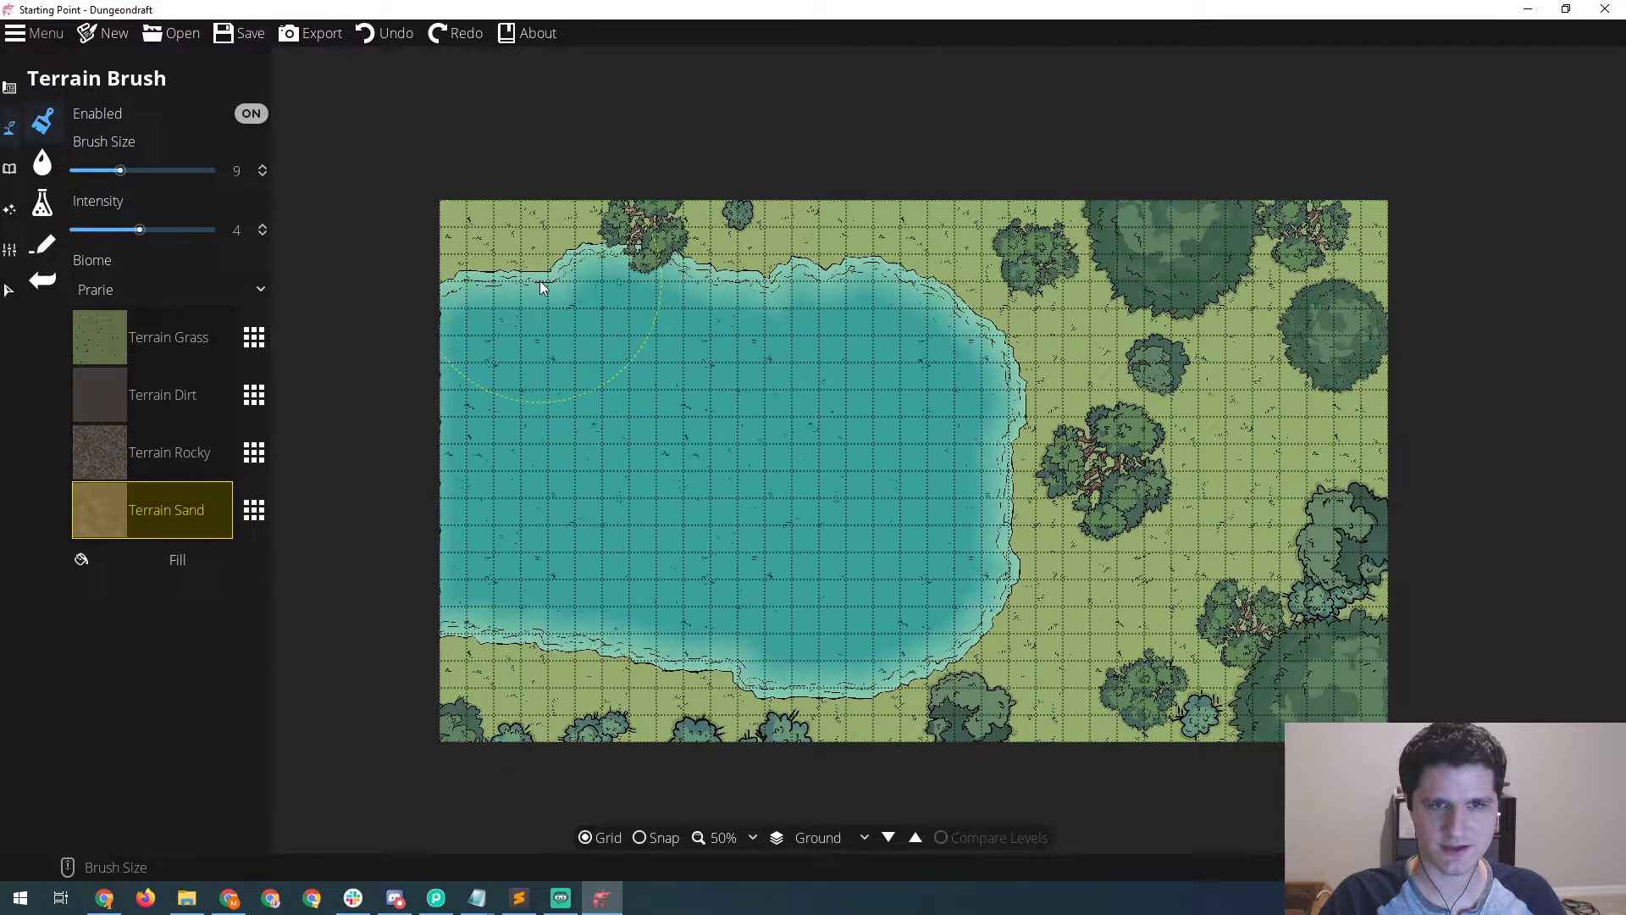
{"action": "scroll", "coordinate": [540, 288], "scroll_direction": "down", "scroll_amount": 6}
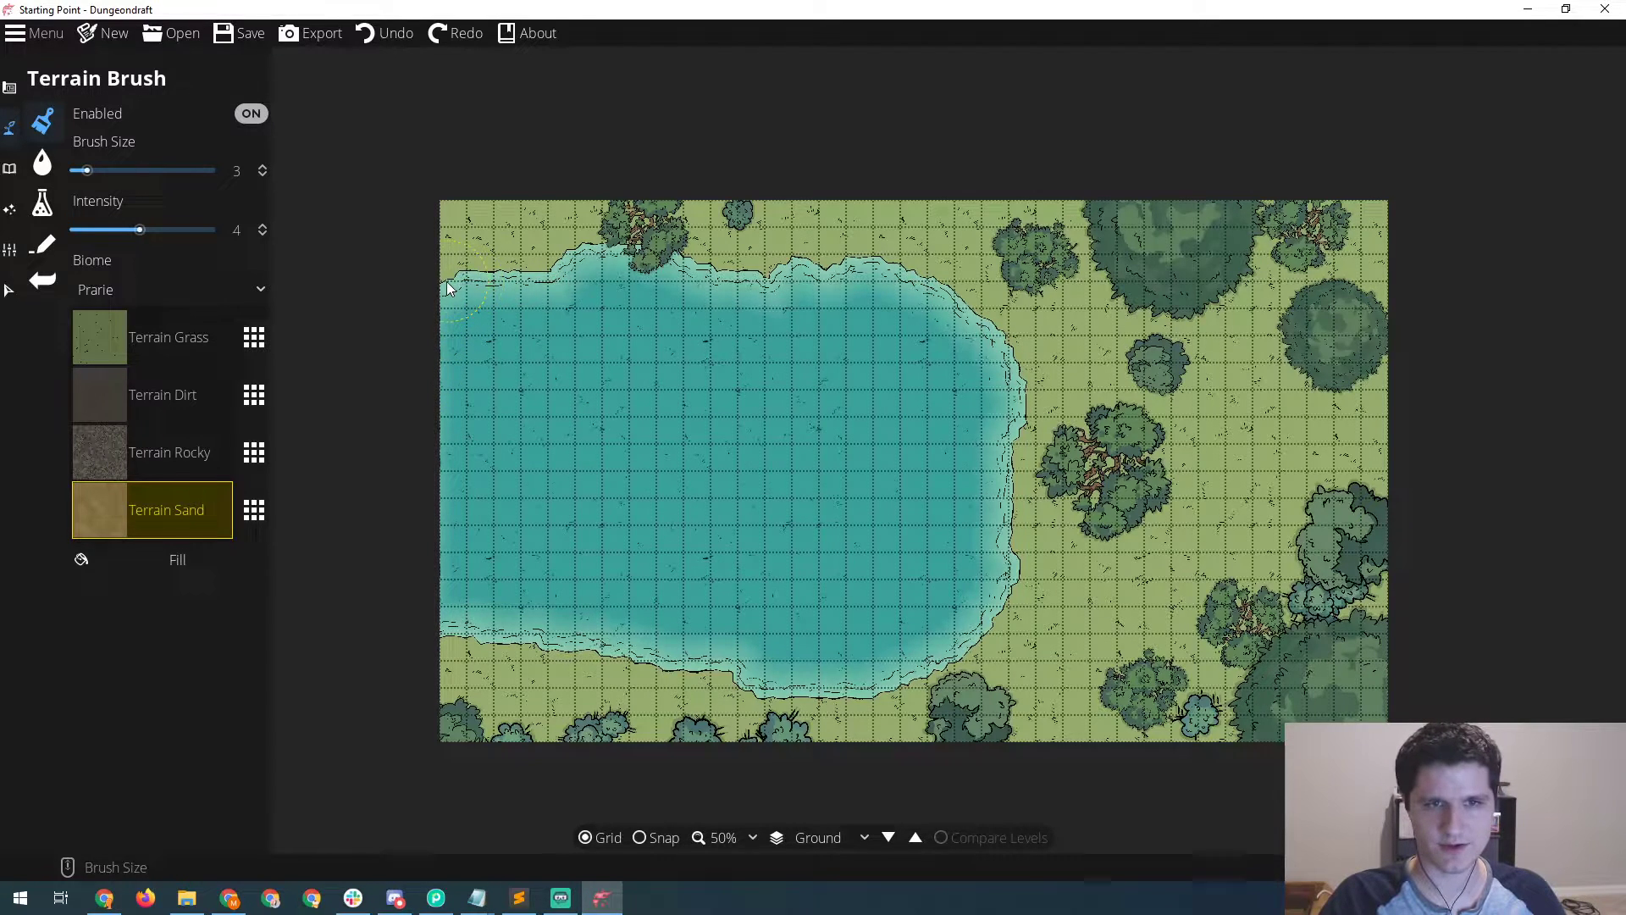
{"action": "left_click_drag", "start_coordinate": [442, 281], "coordinate": [561, 248]}
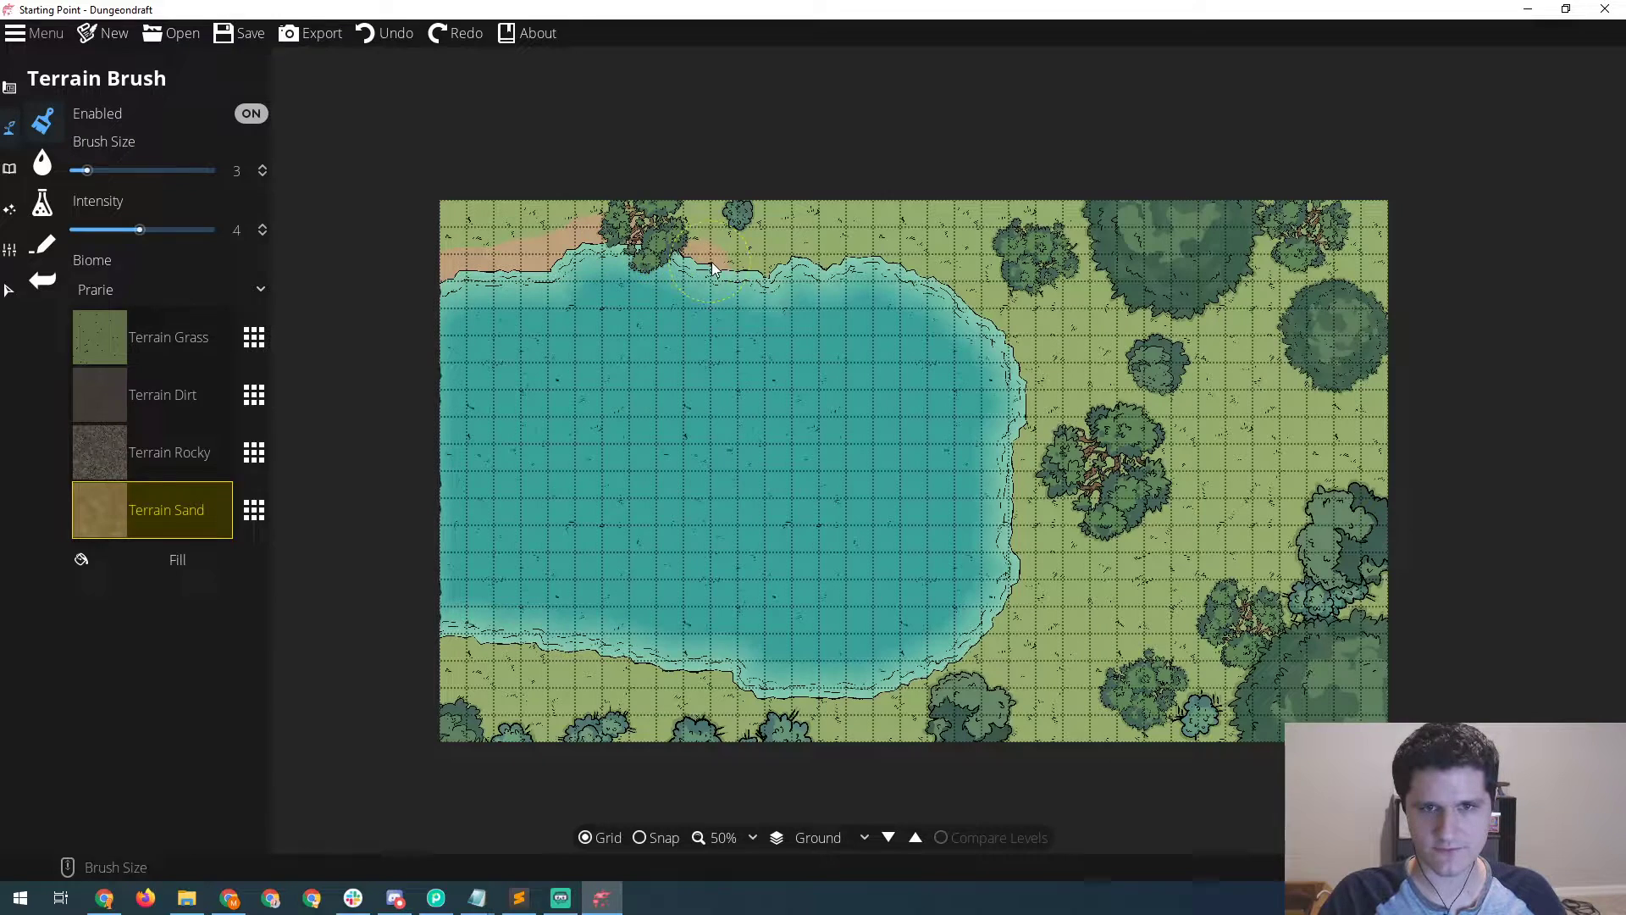
{"action": "mouse_move", "coordinate": [708, 262]}
{"action": "left_mouse_down"}
{"action": "mouse_move", "coordinate": [889, 259]}
{"action": "mouse_move", "coordinate": [992, 317]}
{"action": "left_mouse_up"}
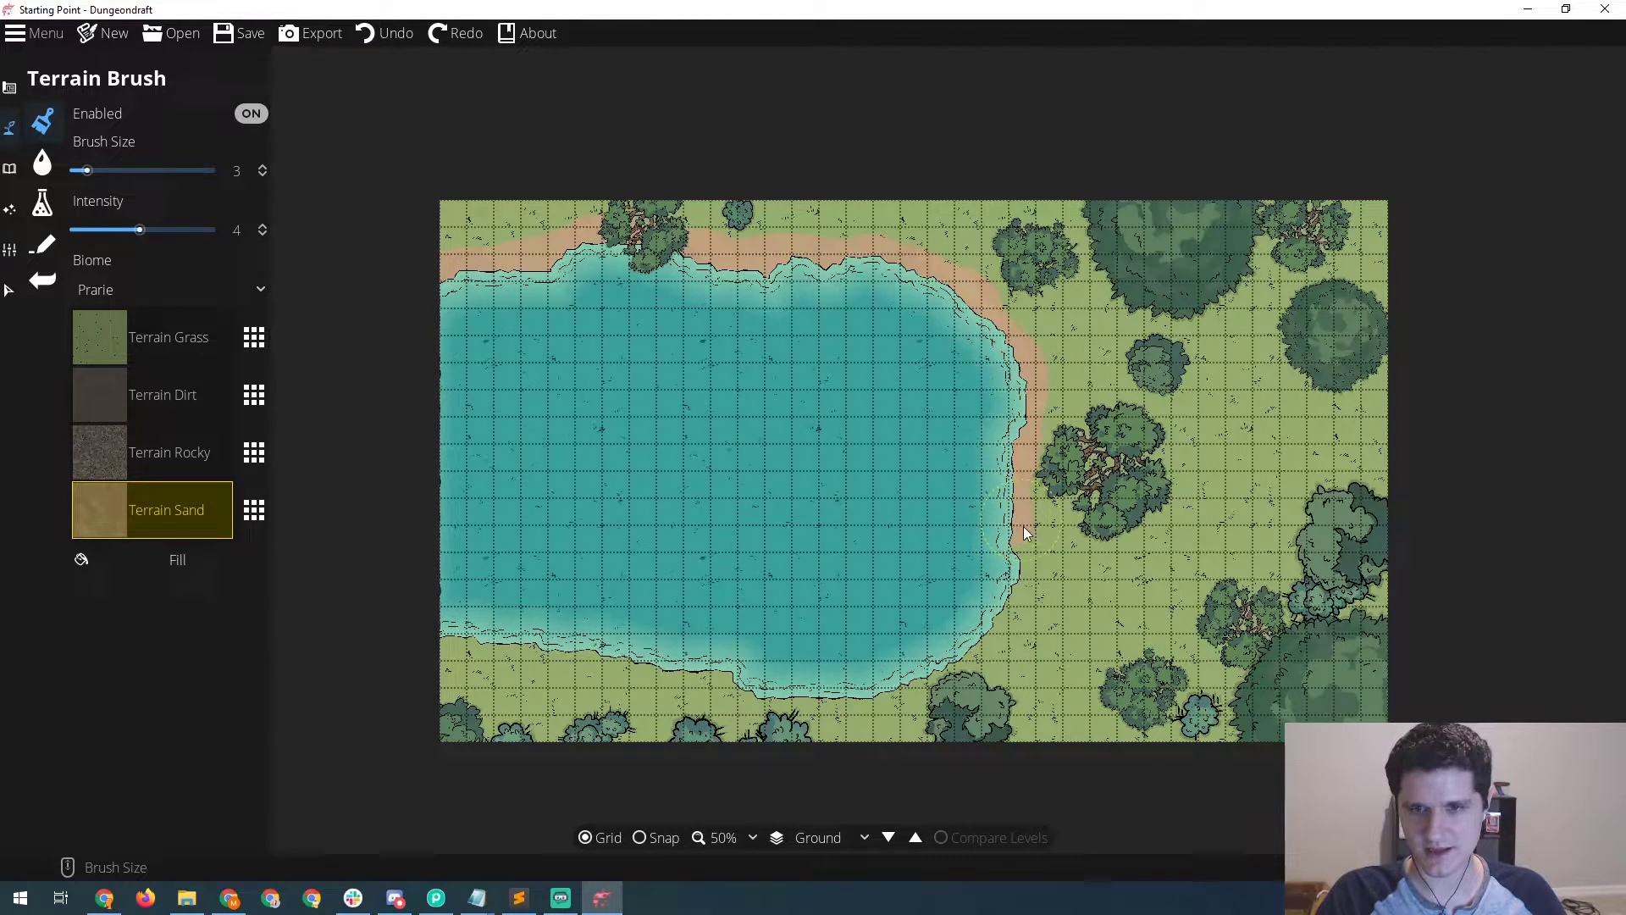
{"action": "mouse_move", "coordinate": [972, 654]}
{"action": "left_mouse_down"}
{"action": "mouse_move", "coordinate": [889, 678]}
{"action": "mouse_move", "coordinate": [953, 651]}
{"action": "mouse_move", "coordinate": [856, 673]}
{"action": "mouse_move", "coordinate": [852, 659]}
{"action": "left_mouse_up"}
{"action": "scroll", "coordinate": [852, 660], "scroll_direction": "up", "scroll_amount": 2}
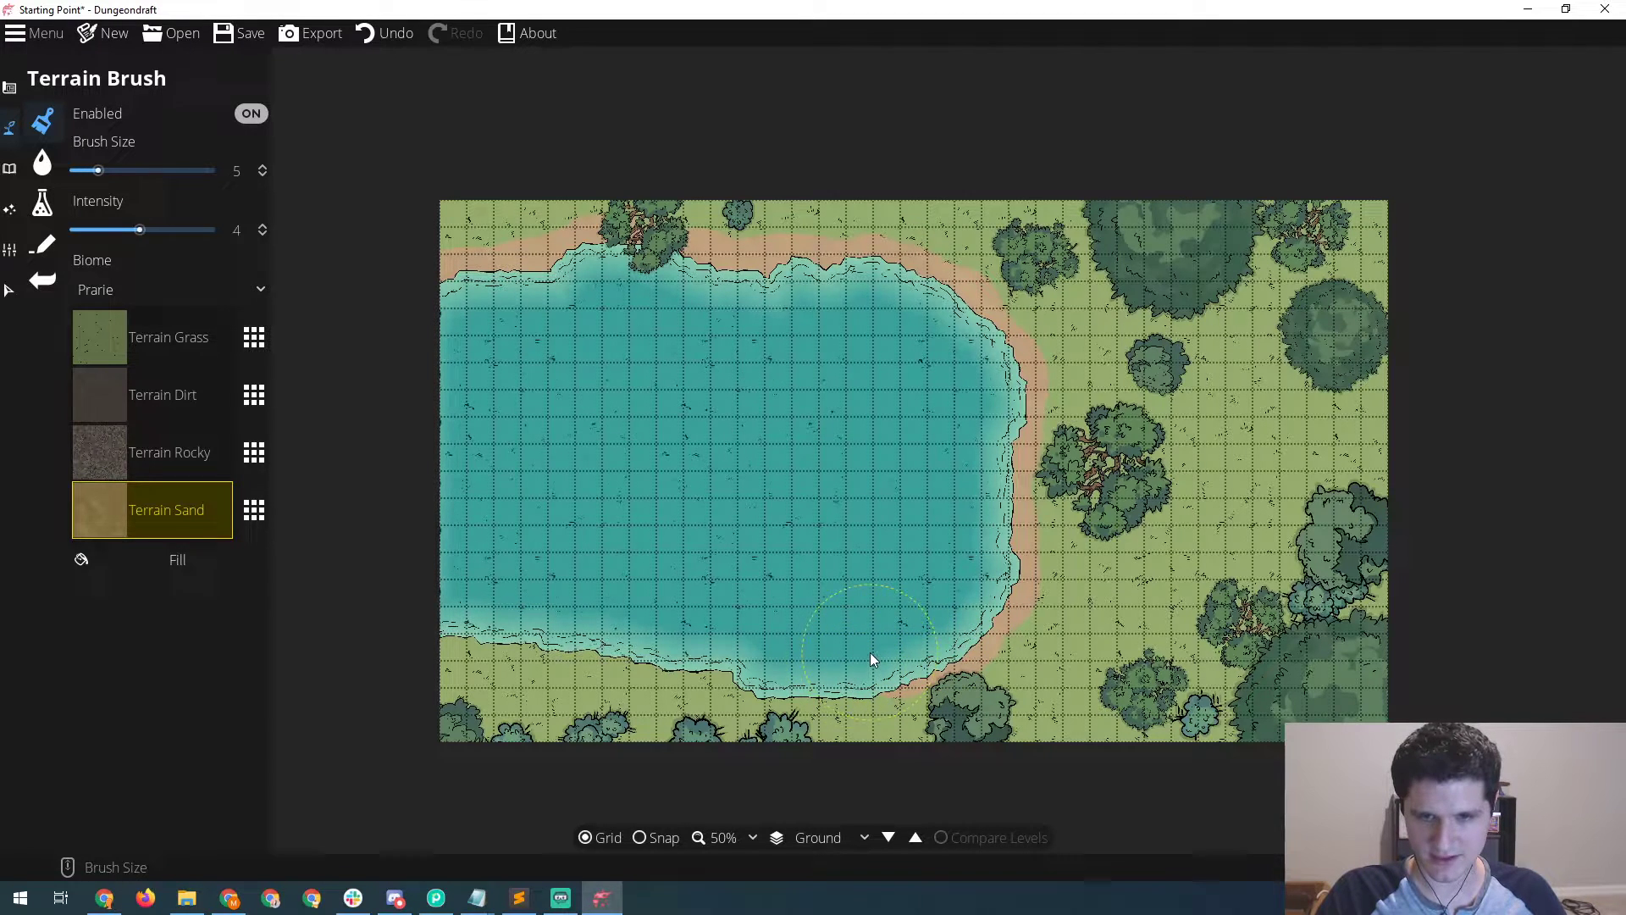
{"action": "mouse_move", "coordinate": [739, 659]}
{"action": "left_mouse_down"}
{"action": "mouse_move", "coordinate": [727, 701]}
{"action": "mouse_move", "coordinate": [761, 693]}
{"action": "mouse_move", "coordinate": [524, 624]}
{"action": "left_mouse_up"}
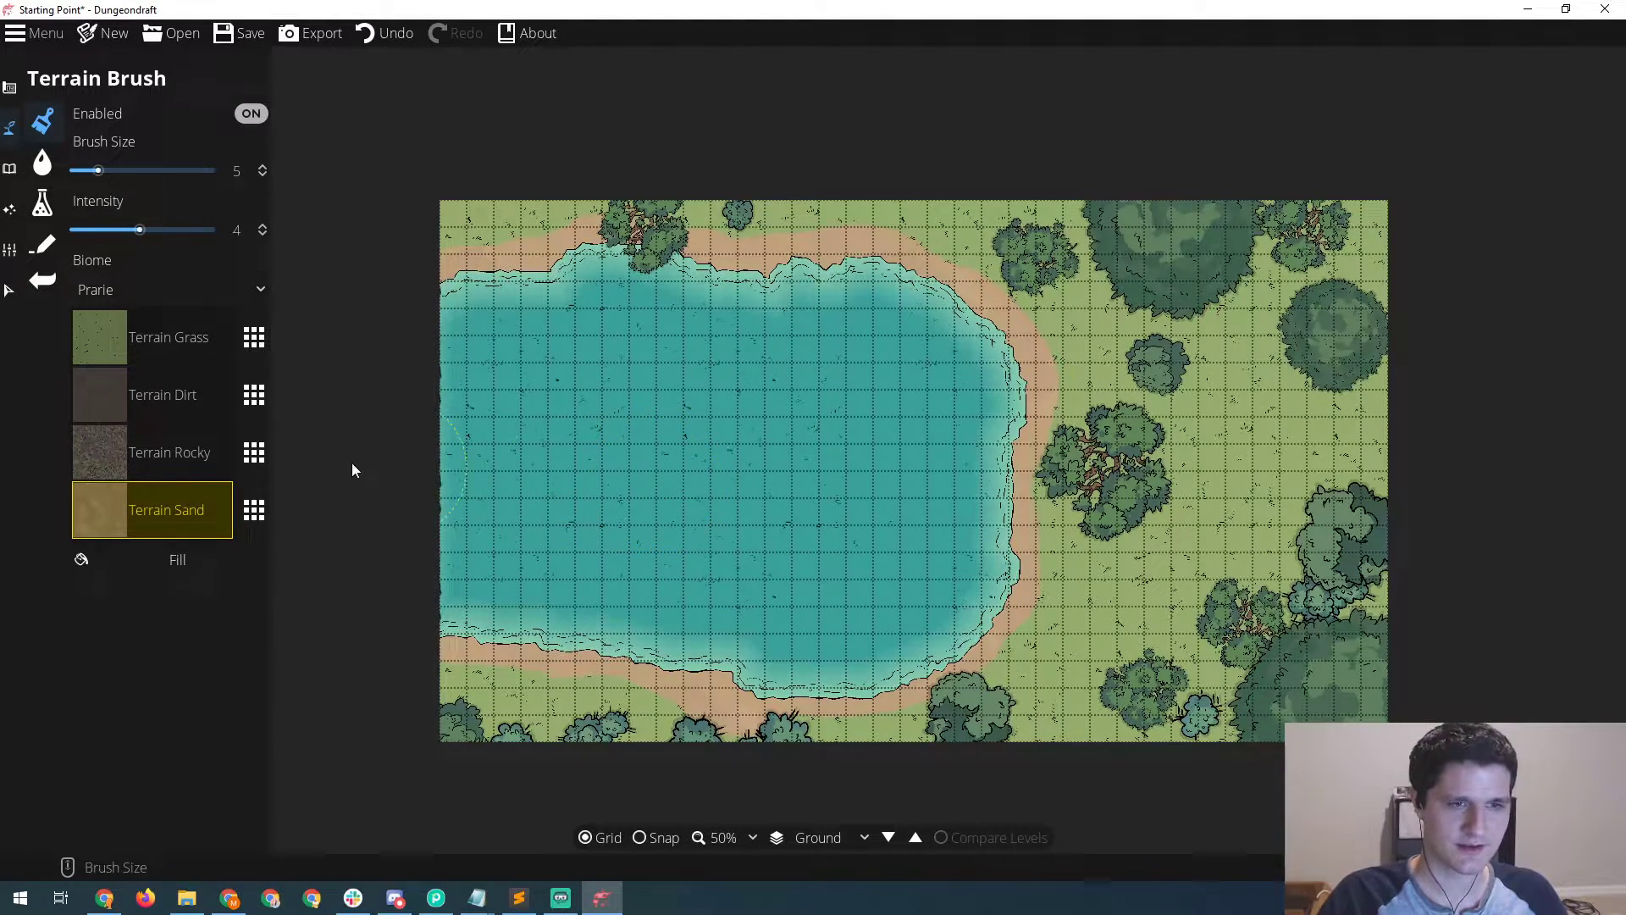
- Paint Terrain Rocky across the lakebed
{"action": "left_click", "coordinate": [190, 452]}
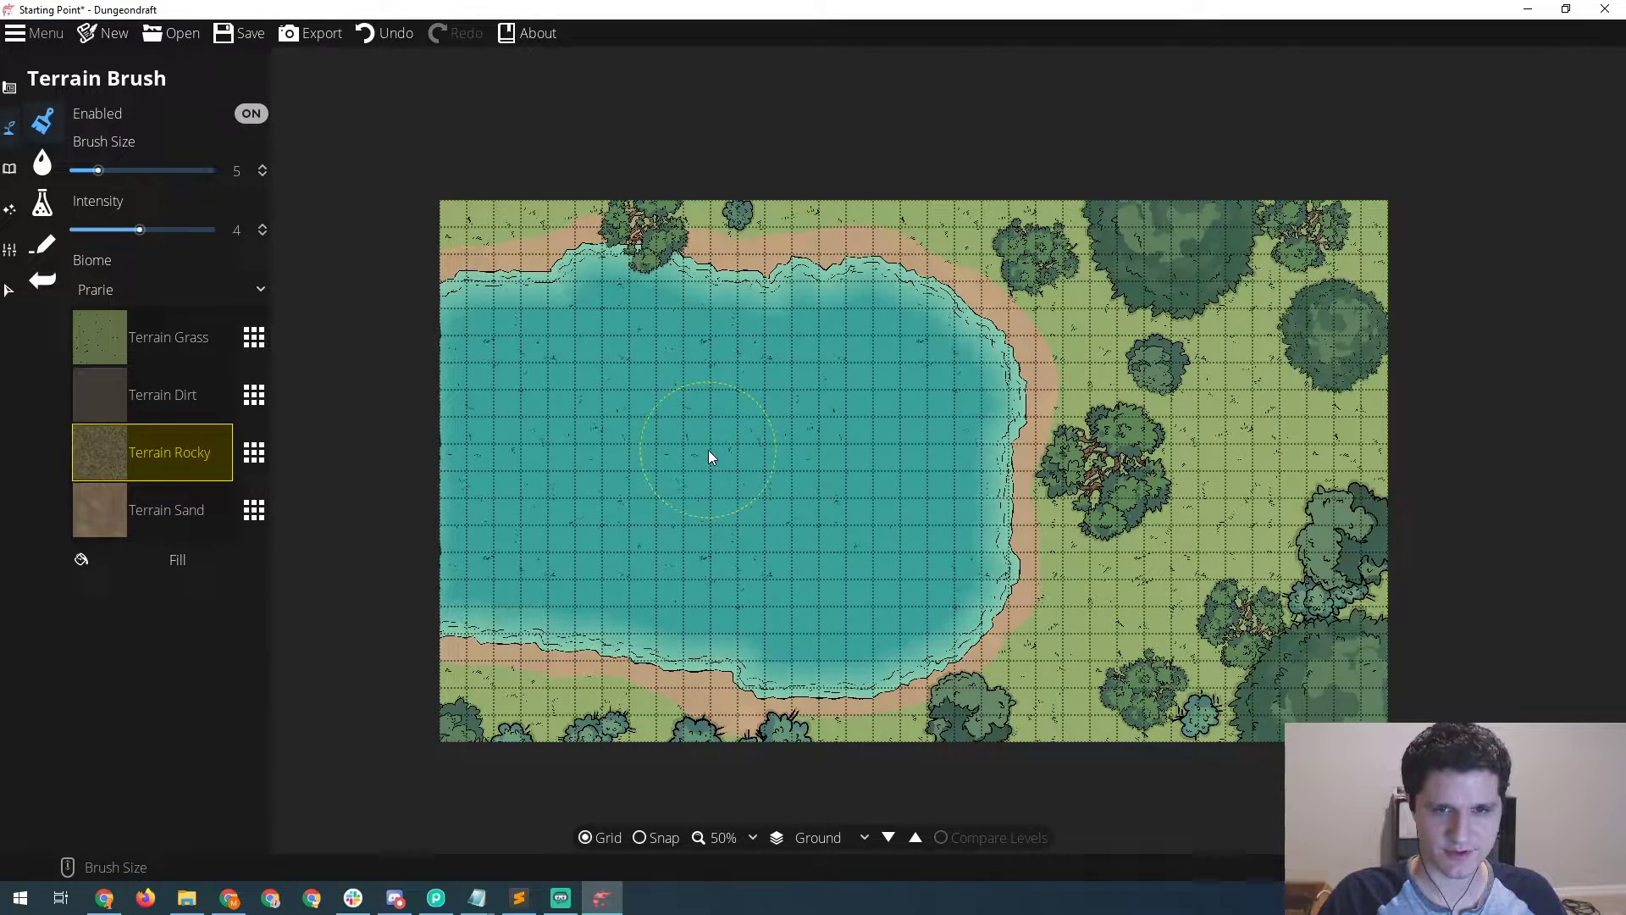
{"action": "left_click_drag", "start_coordinate": [649, 451], "coordinate": [683, 420]}
{"action": "mouse_move", "coordinate": [641, 366]}
{"action": "left_mouse_down"}
{"action": "mouse_move", "coordinate": [543, 436]}
{"action": "mouse_move", "coordinate": [525, 398]}
{"action": "mouse_move", "coordinate": [566, 385]}
{"action": "mouse_move", "coordinate": [623, 447]}
{"action": "mouse_move", "coordinate": [608, 458]}
{"action": "mouse_move", "coordinate": [457, 475]}
{"action": "mouse_move", "coordinate": [450, 392]}
{"action": "mouse_move", "coordinate": [625, 336]}
{"action": "mouse_move", "coordinate": [704, 380]}
{"action": "mouse_move", "coordinate": [893, 363]}
{"action": "mouse_move", "coordinate": [928, 446]}
{"action": "mouse_move", "coordinate": [936, 422]}
{"action": "mouse_move", "coordinate": [922, 506]}
{"action": "mouse_move", "coordinate": [881, 561]}
{"action": "mouse_move", "coordinate": [901, 541]}
{"action": "mouse_move", "coordinate": [902, 569]}
{"action": "mouse_move", "coordinate": [844, 598]}
{"action": "mouse_move", "coordinate": [759, 587]}
{"action": "mouse_move", "coordinate": [732, 561]}
{"action": "mouse_move", "coordinate": [744, 506]}
{"action": "mouse_move", "coordinate": [674, 536]}
{"action": "mouse_move", "coordinate": [690, 576]}
{"action": "mouse_move", "coordinate": [575, 543]}
{"action": "mouse_move", "coordinate": [448, 558]}
{"action": "mouse_move", "coordinate": [619, 513]}
{"action": "mouse_move", "coordinate": [709, 543]}
{"action": "mouse_move", "coordinate": [749, 439]}
{"action": "left_mouse_up"}
{"action": "scroll", "coordinate": [612, 430], "scroll_direction": "up", "scroll_amount": 4}
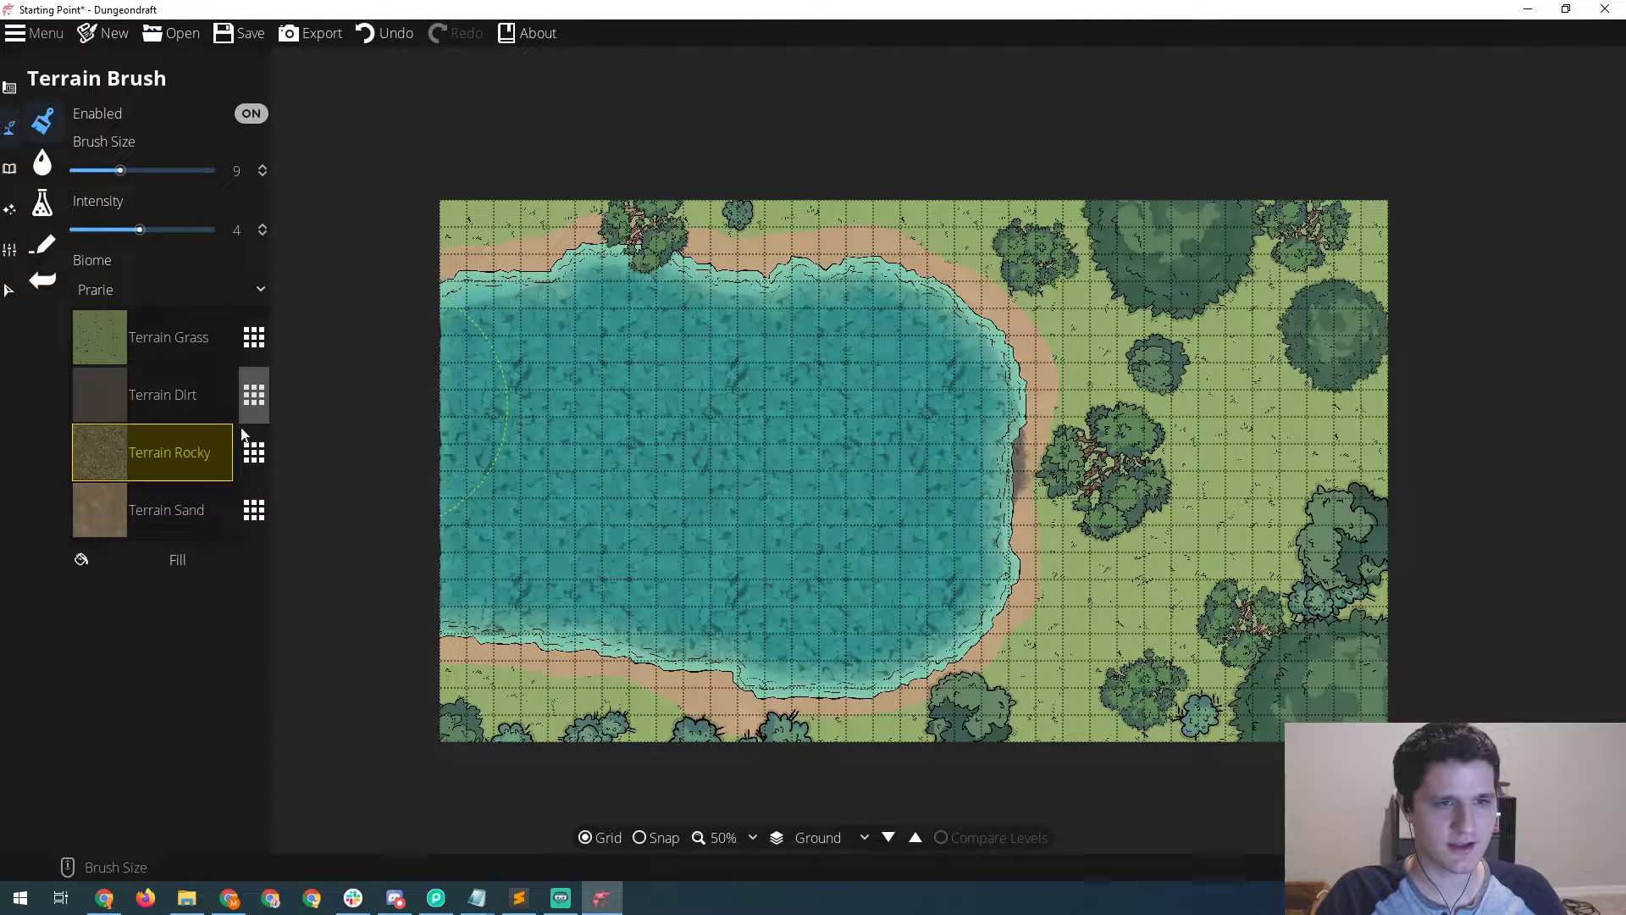
- Cover the dark patch on the right shore with Terrain Sand at brush size 1
{"action": "left_click", "coordinate": [224, 512]}
{"action": "scroll", "coordinate": [1102, 461], "scroll_direction": "down", "scroll_amount": 8}
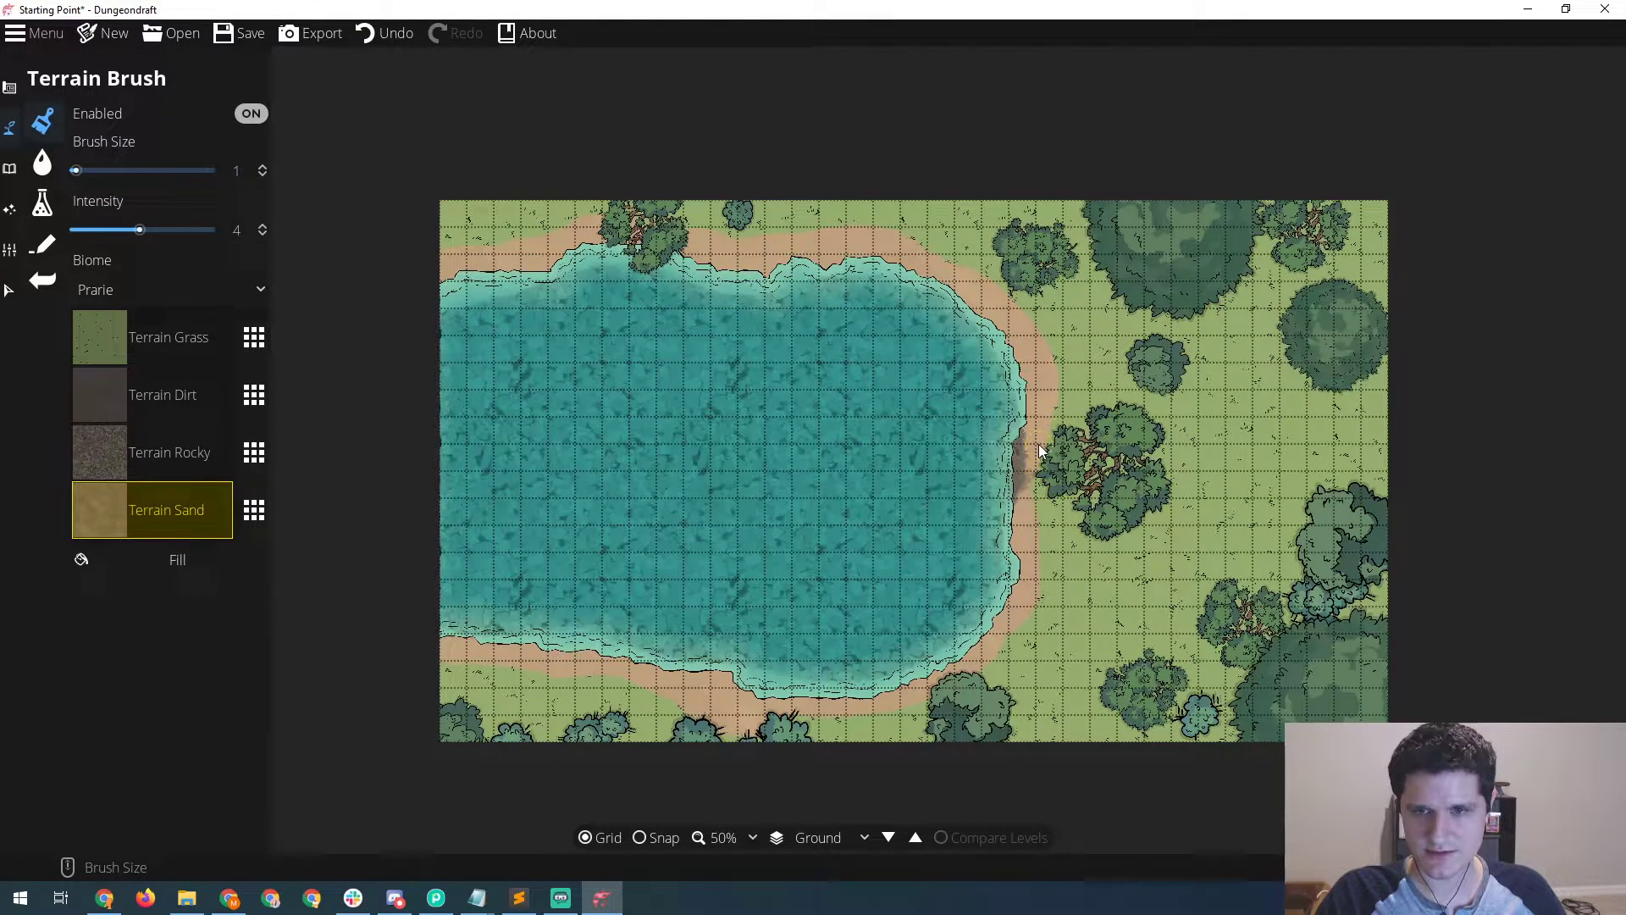
{"action": "mouse_move", "coordinate": [1033, 437]}
{"action": "left_mouse_down"}
{"action": "mouse_move", "coordinate": [1019, 462]}
{"action": "mouse_move", "coordinate": [1017, 444]}
{"action": "mouse_move", "coordinate": [1014, 496]}
{"action": "mouse_move", "coordinate": [1029, 430]}
{"action": "left_mouse_up"}
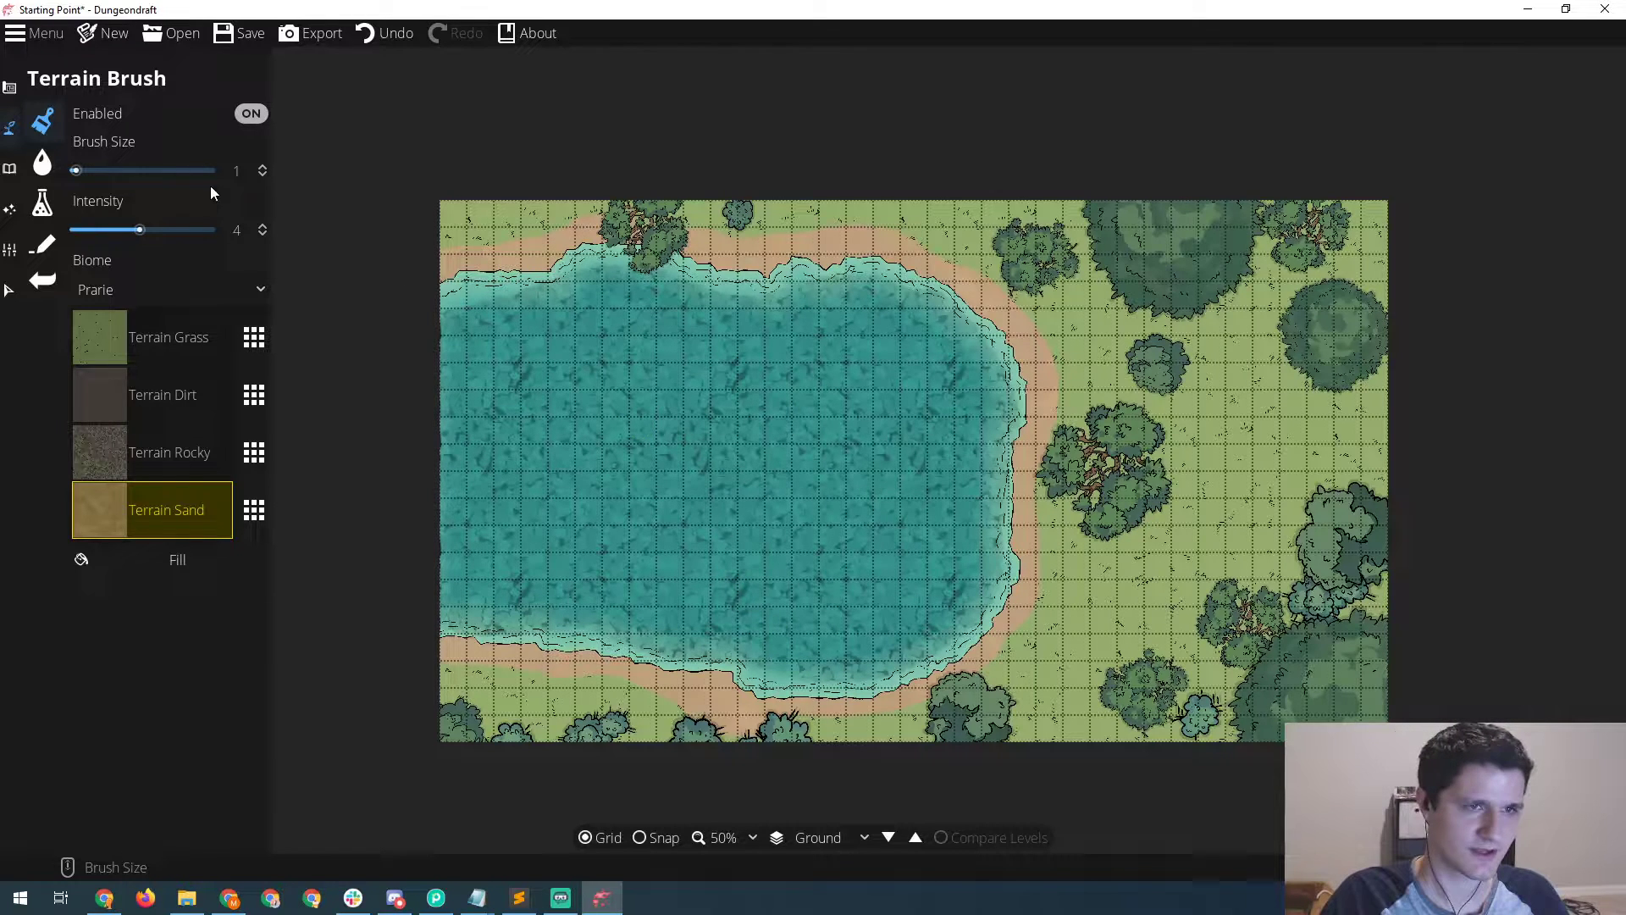
- Place the dragon skeleton from the Library in the lake's centre on the -100: Below Water layer
{"action": "left_click", "coordinate": [15, 170]}
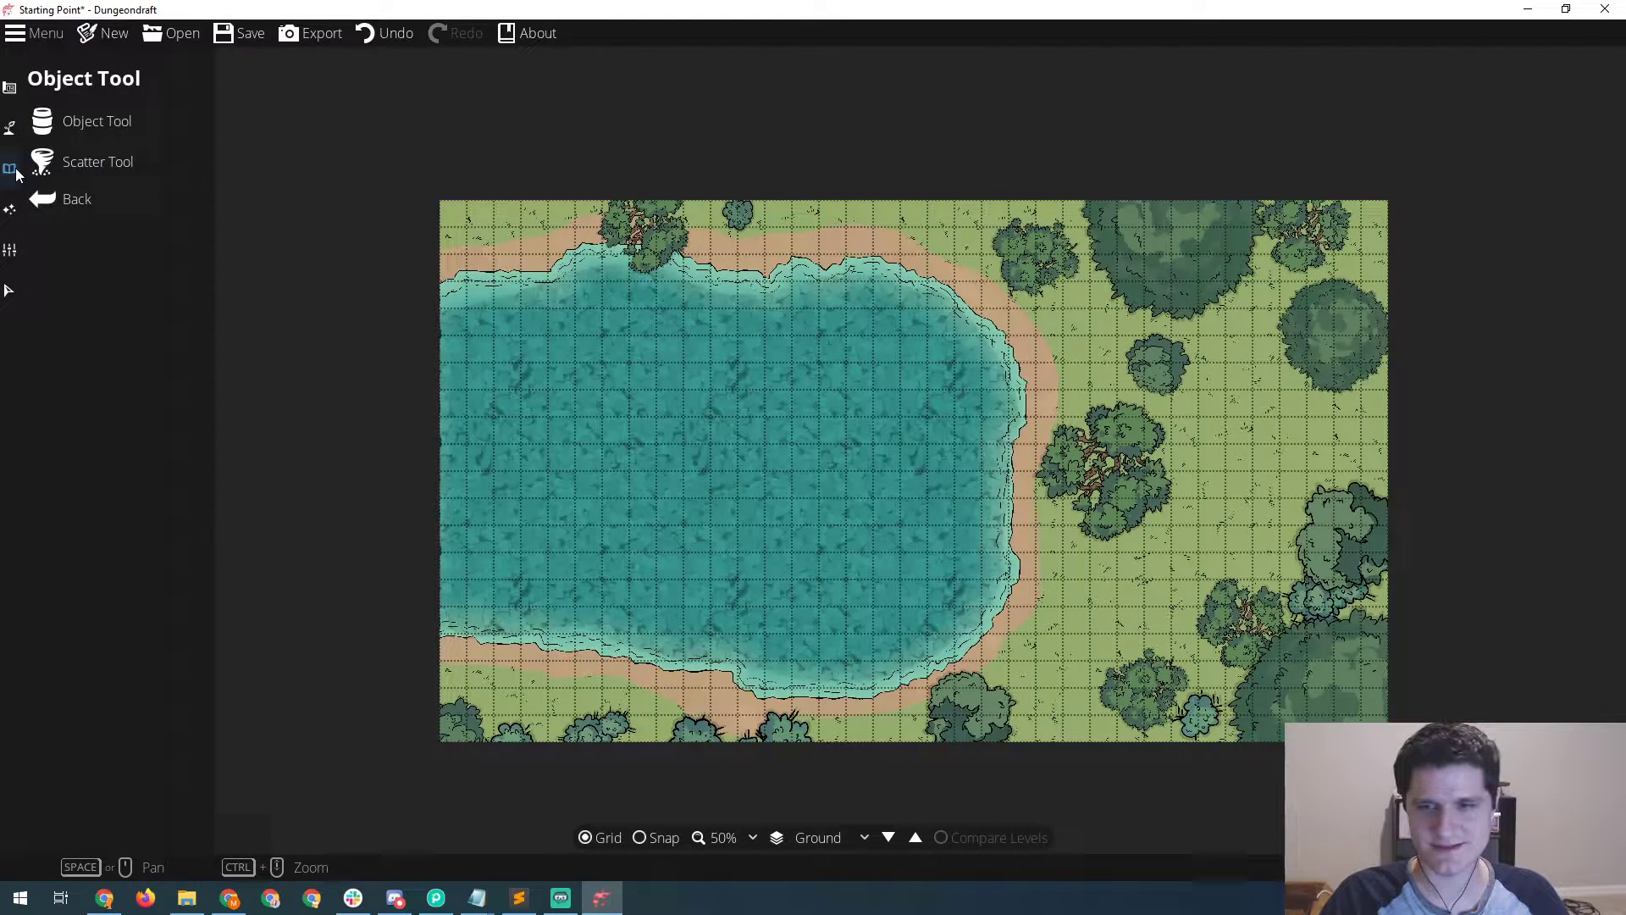
{"action": "left_click", "coordinate": [56, 134]}
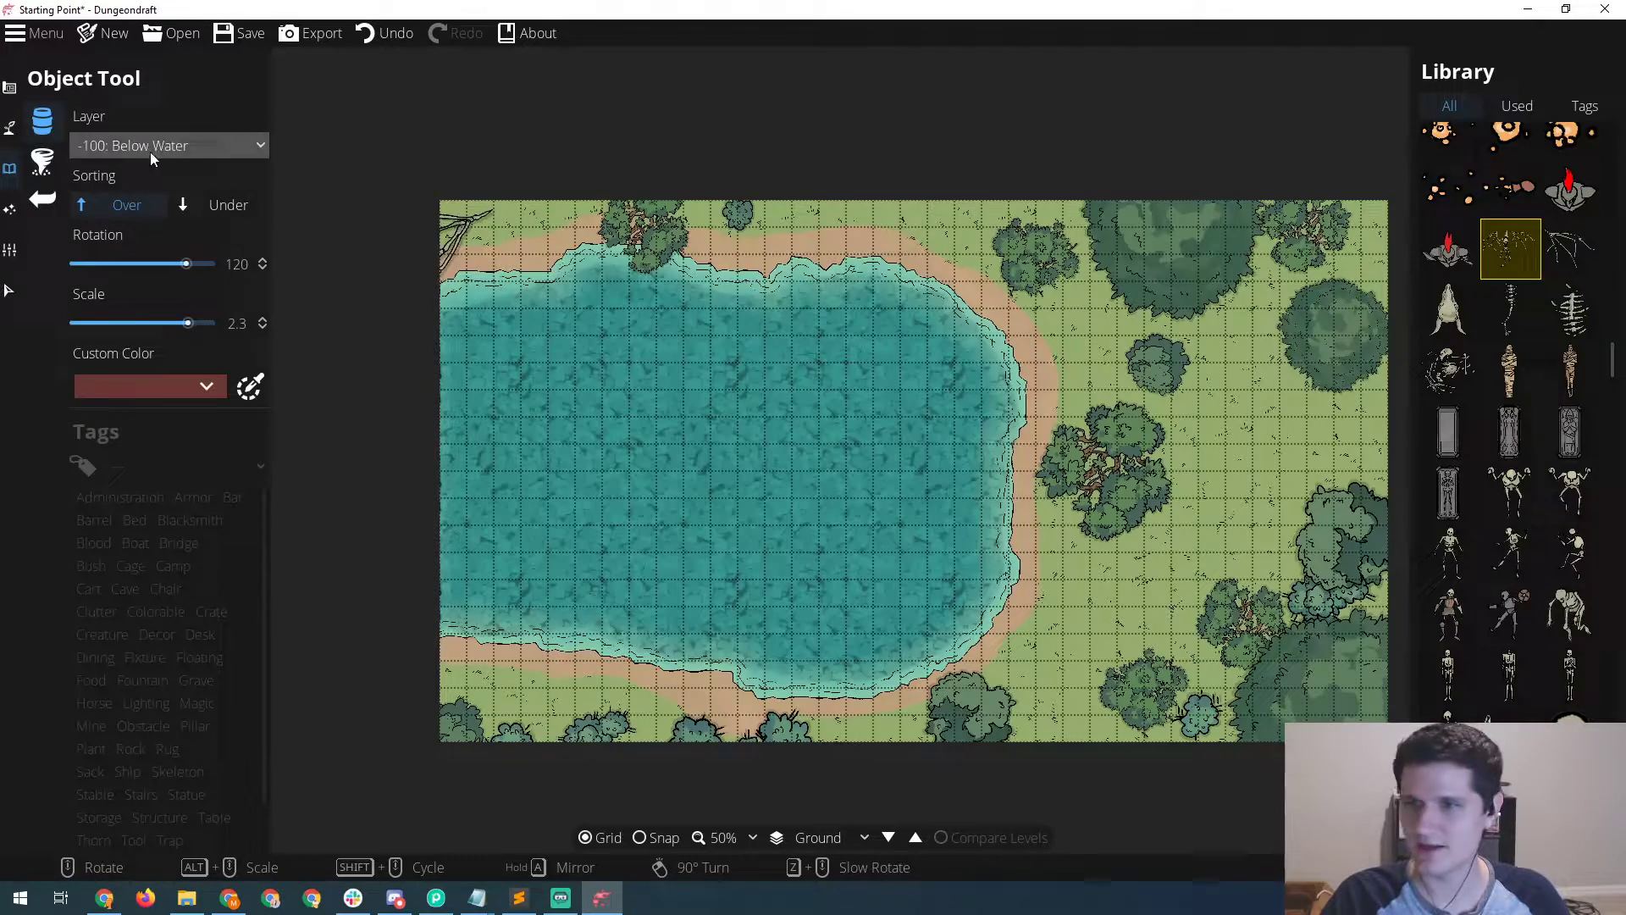
{"action": "left_click", "coordinate": [1512, 248]}
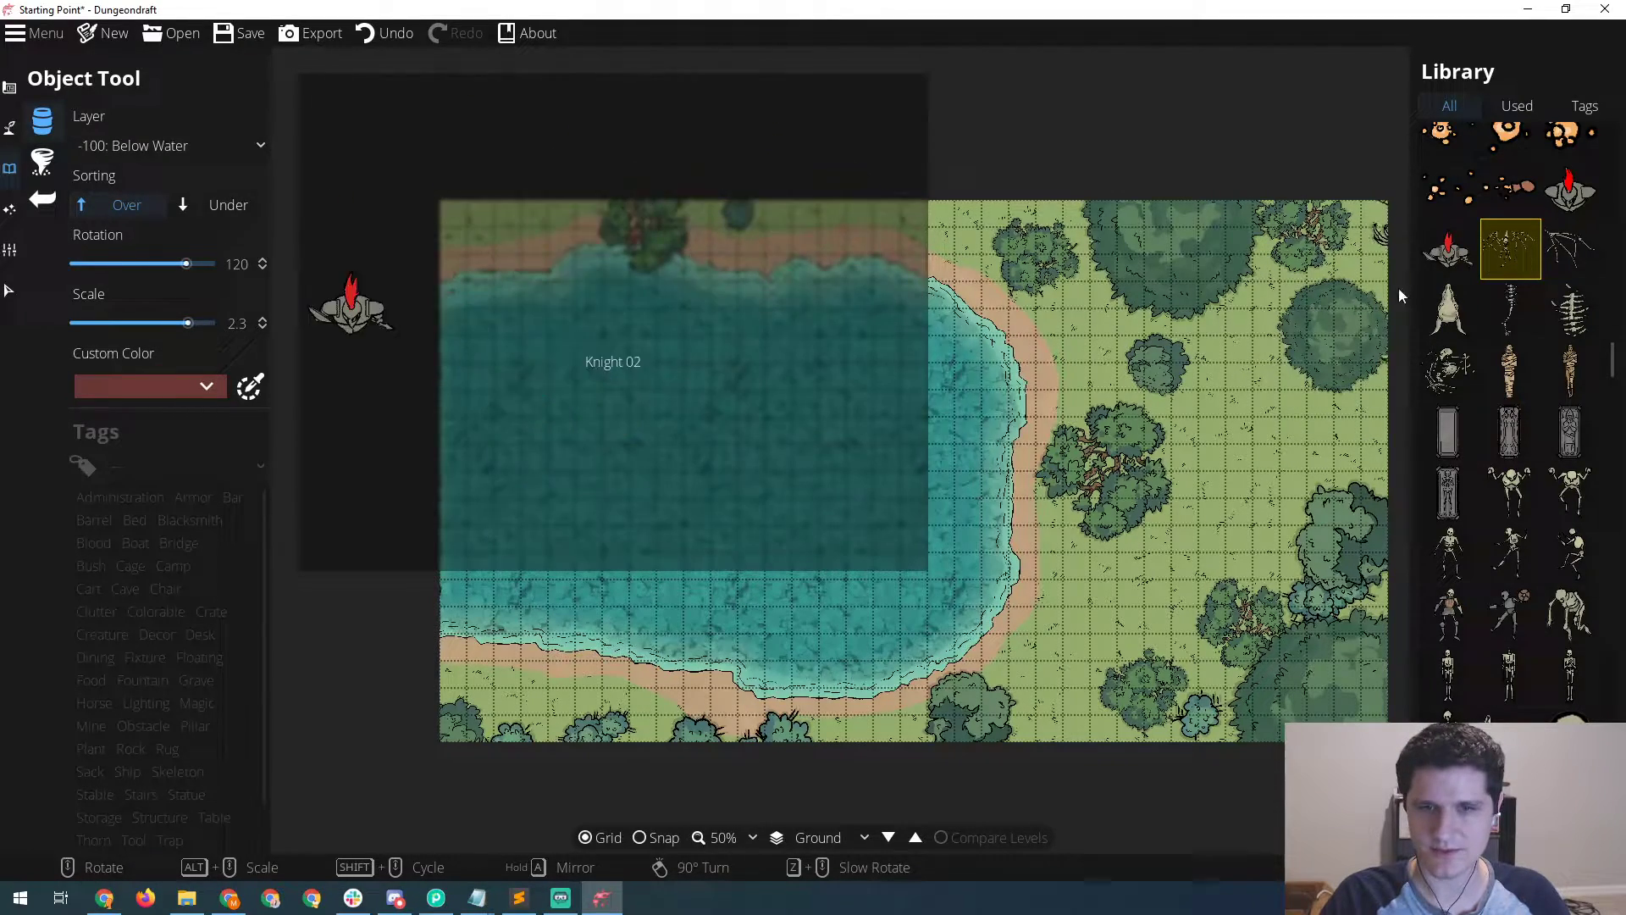
{"action": "left_click", "coordinate": [134, 145]}
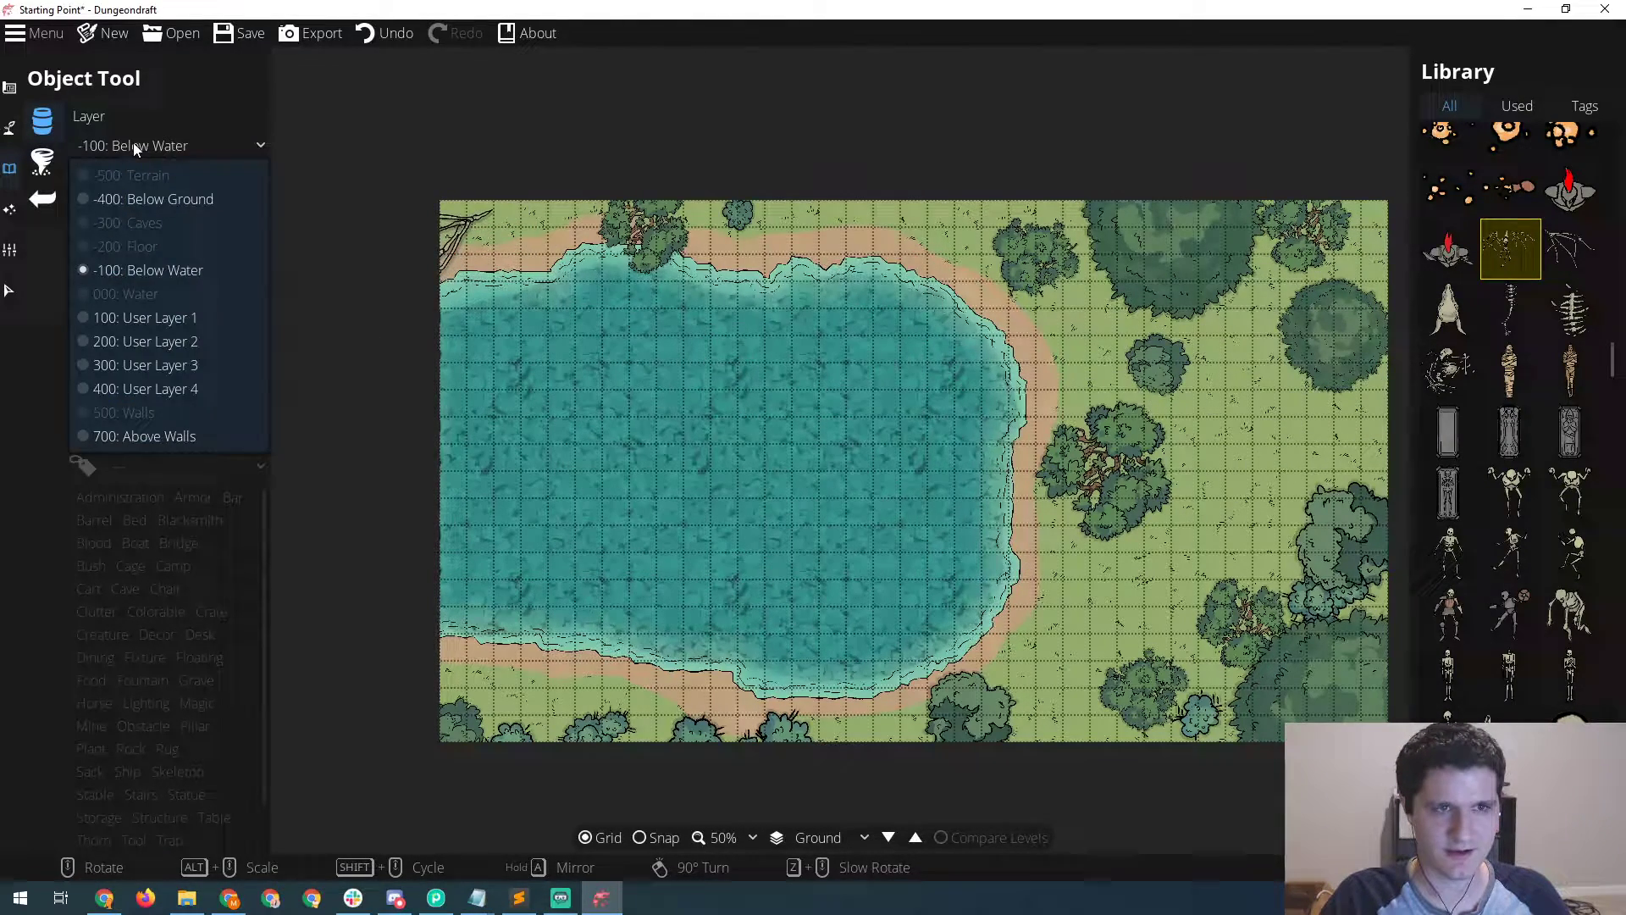
{"action": "left_click", "coordinate": [149, 319]}
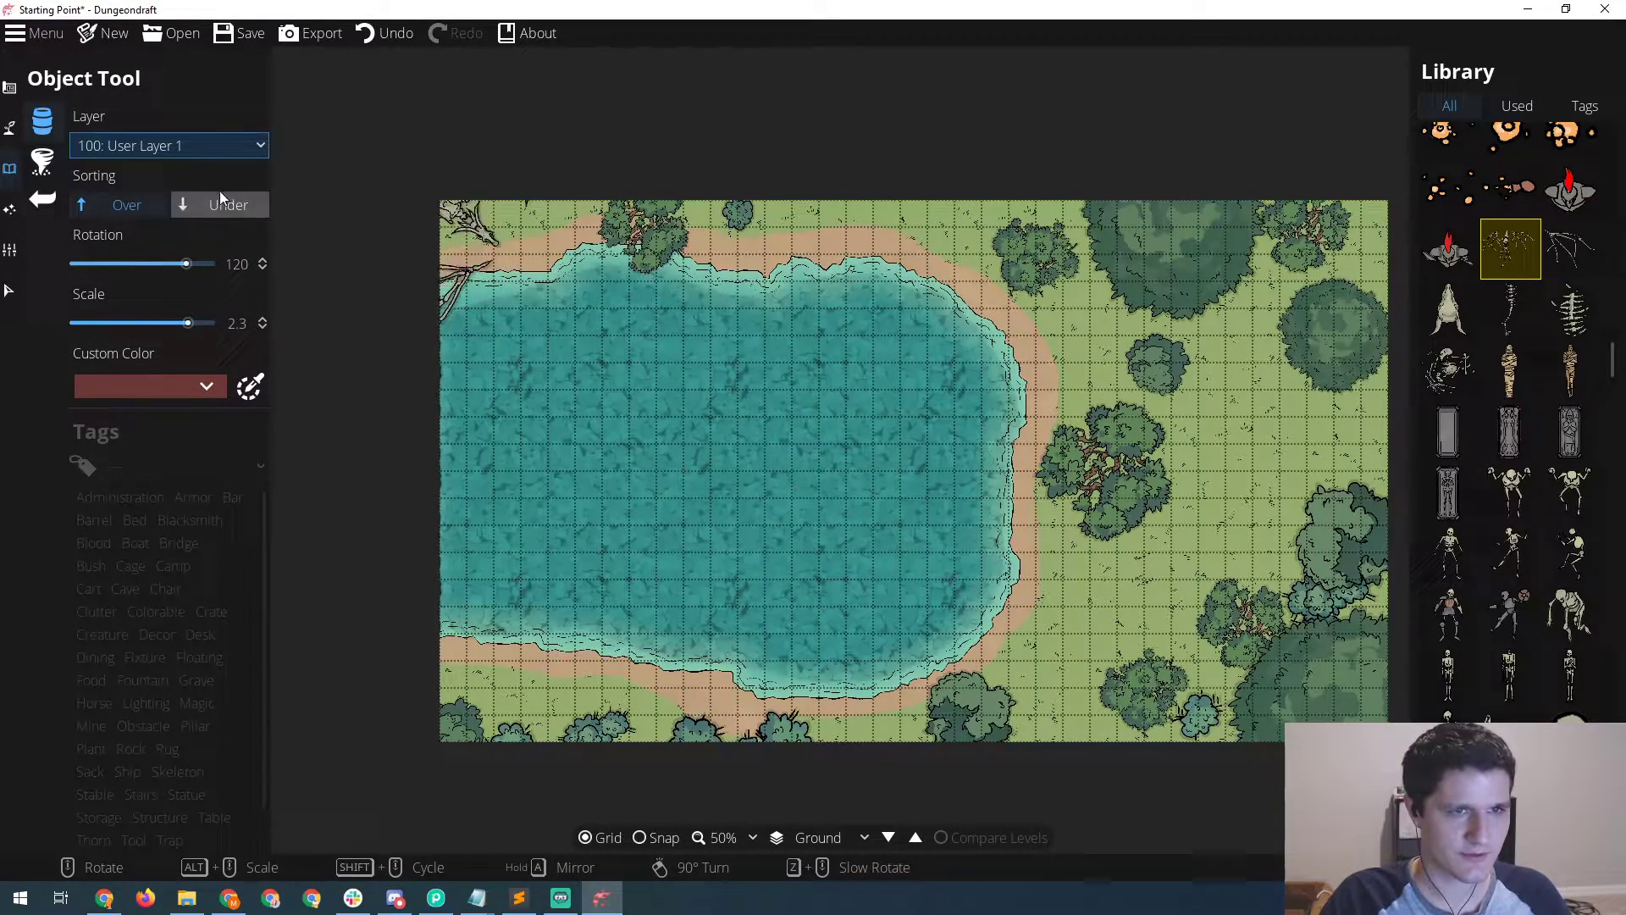
{"action": "left_click", "coordinate": [171, 146]}
{"action": "left_click", "coordinate": [156, 270]}
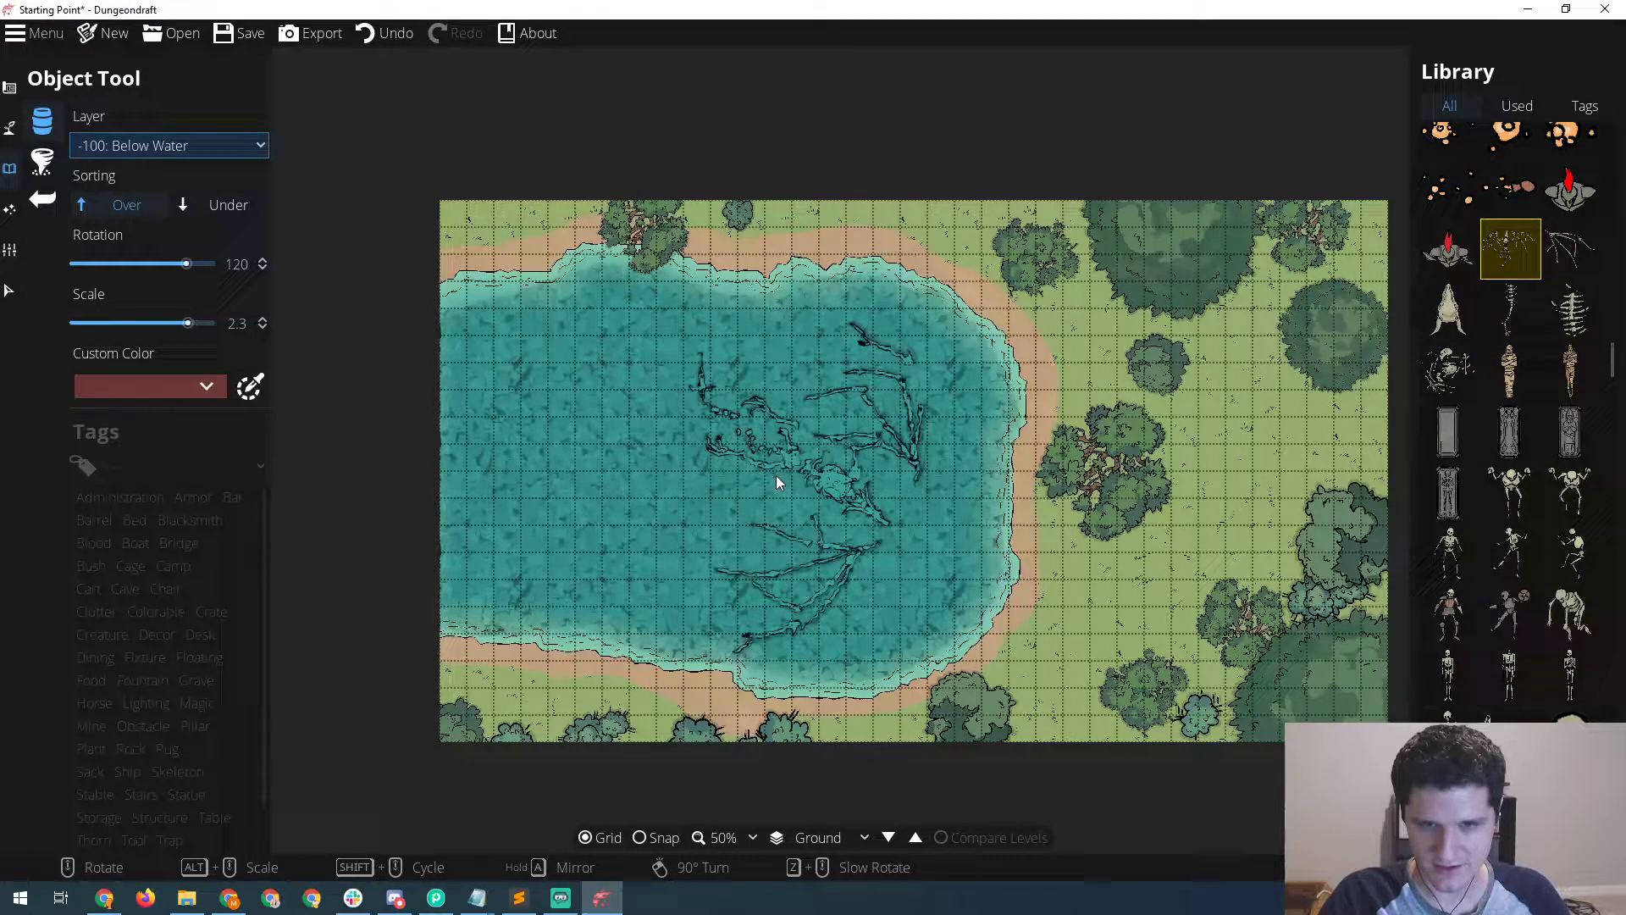
{"action": "left_click", "coordinate": [776, 475]}
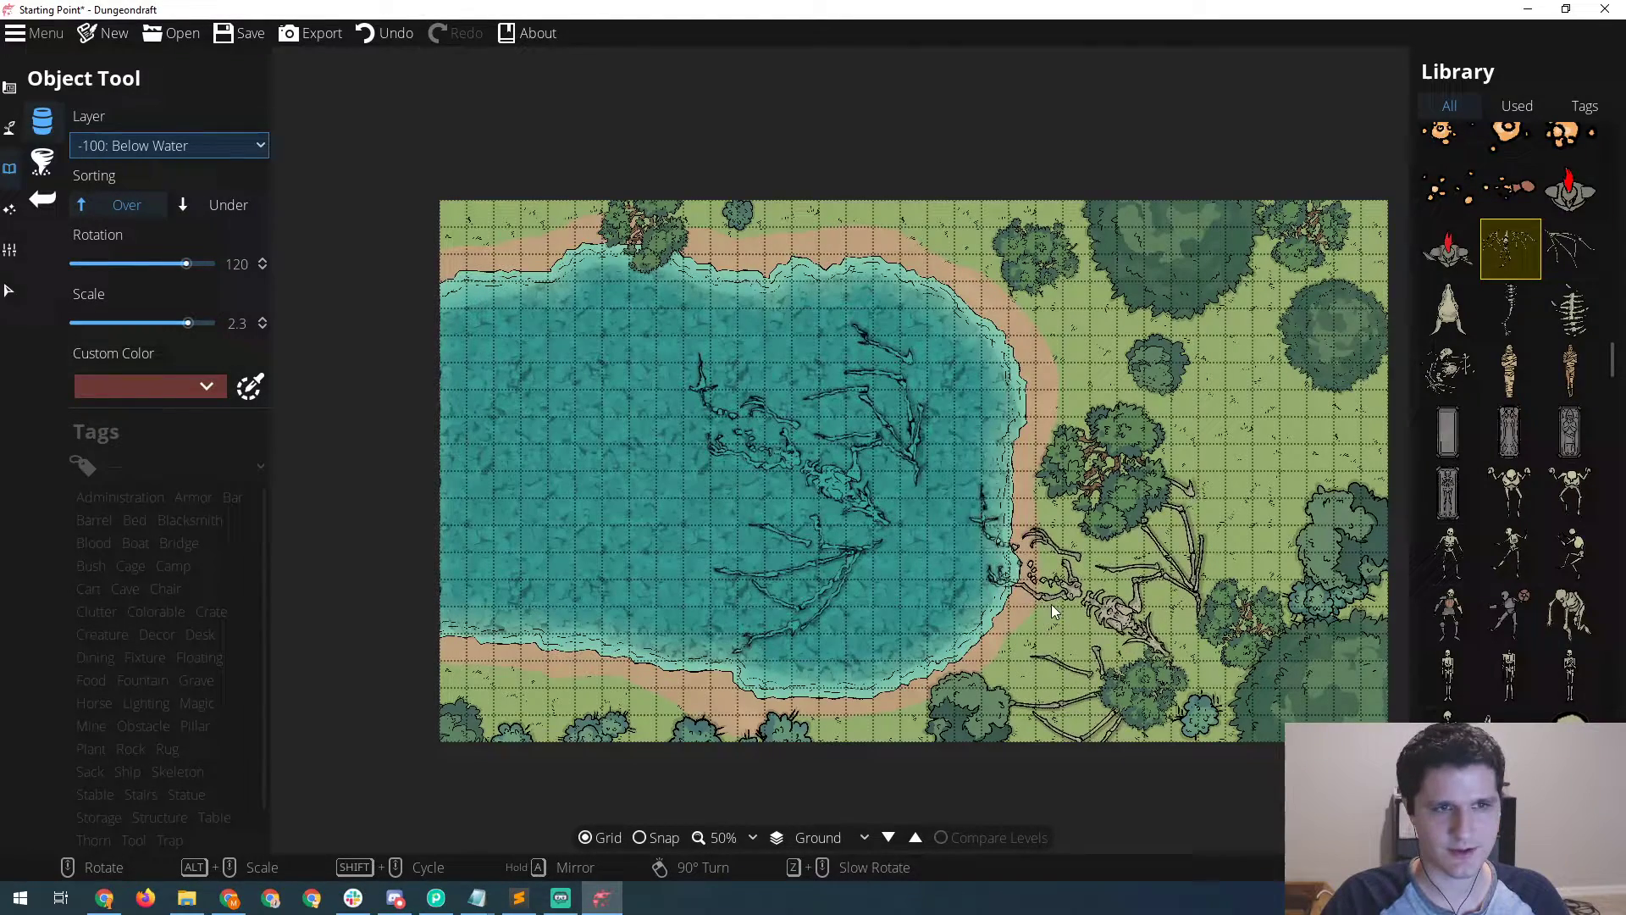
- Paint grey stone material around the submerged dragon skeleton on the -100: Below Water layer
{"action": "left_click", "coordinate": [14, 128]}
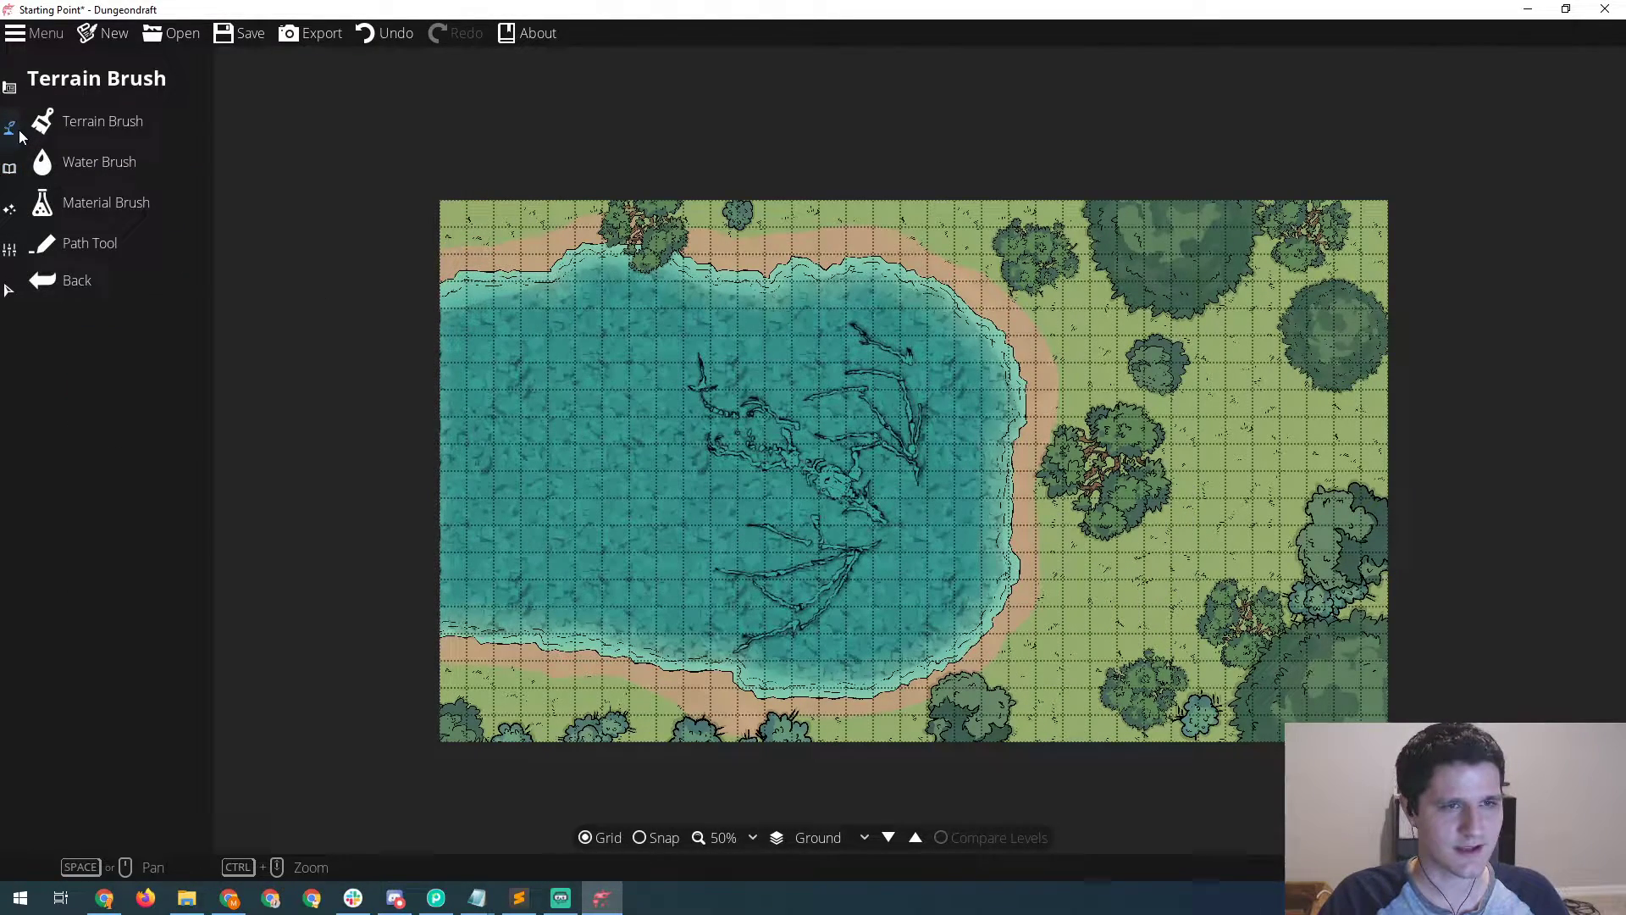
{"action": "left_click", "coordinate": [50, 119]}
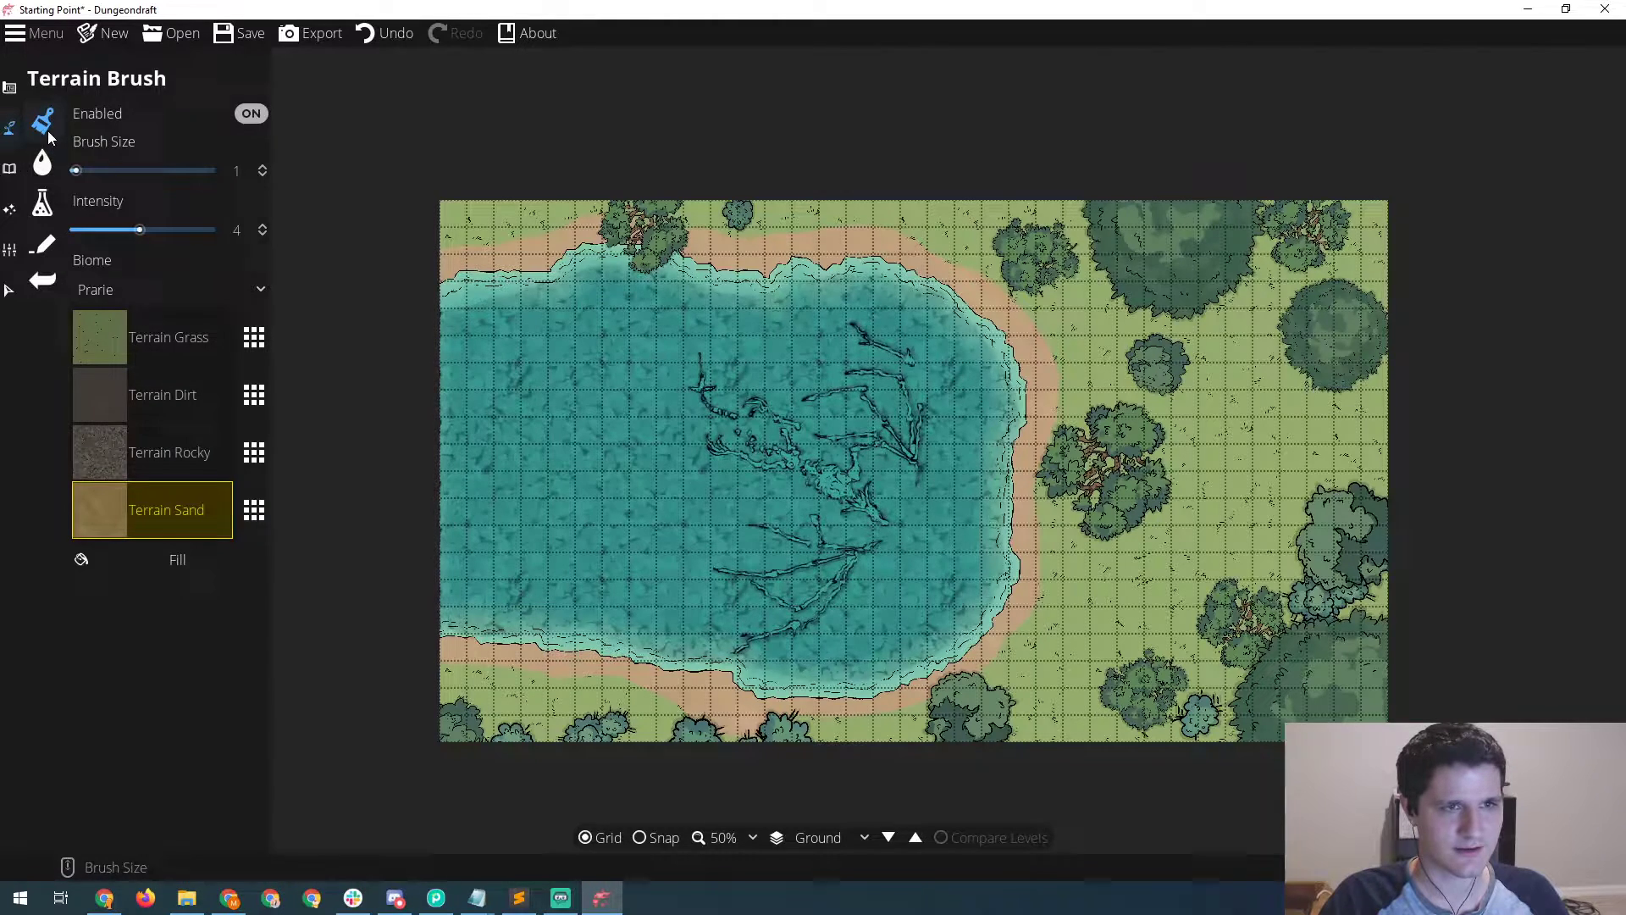
{"action": "left_click", "coordinate": [43, 203]}
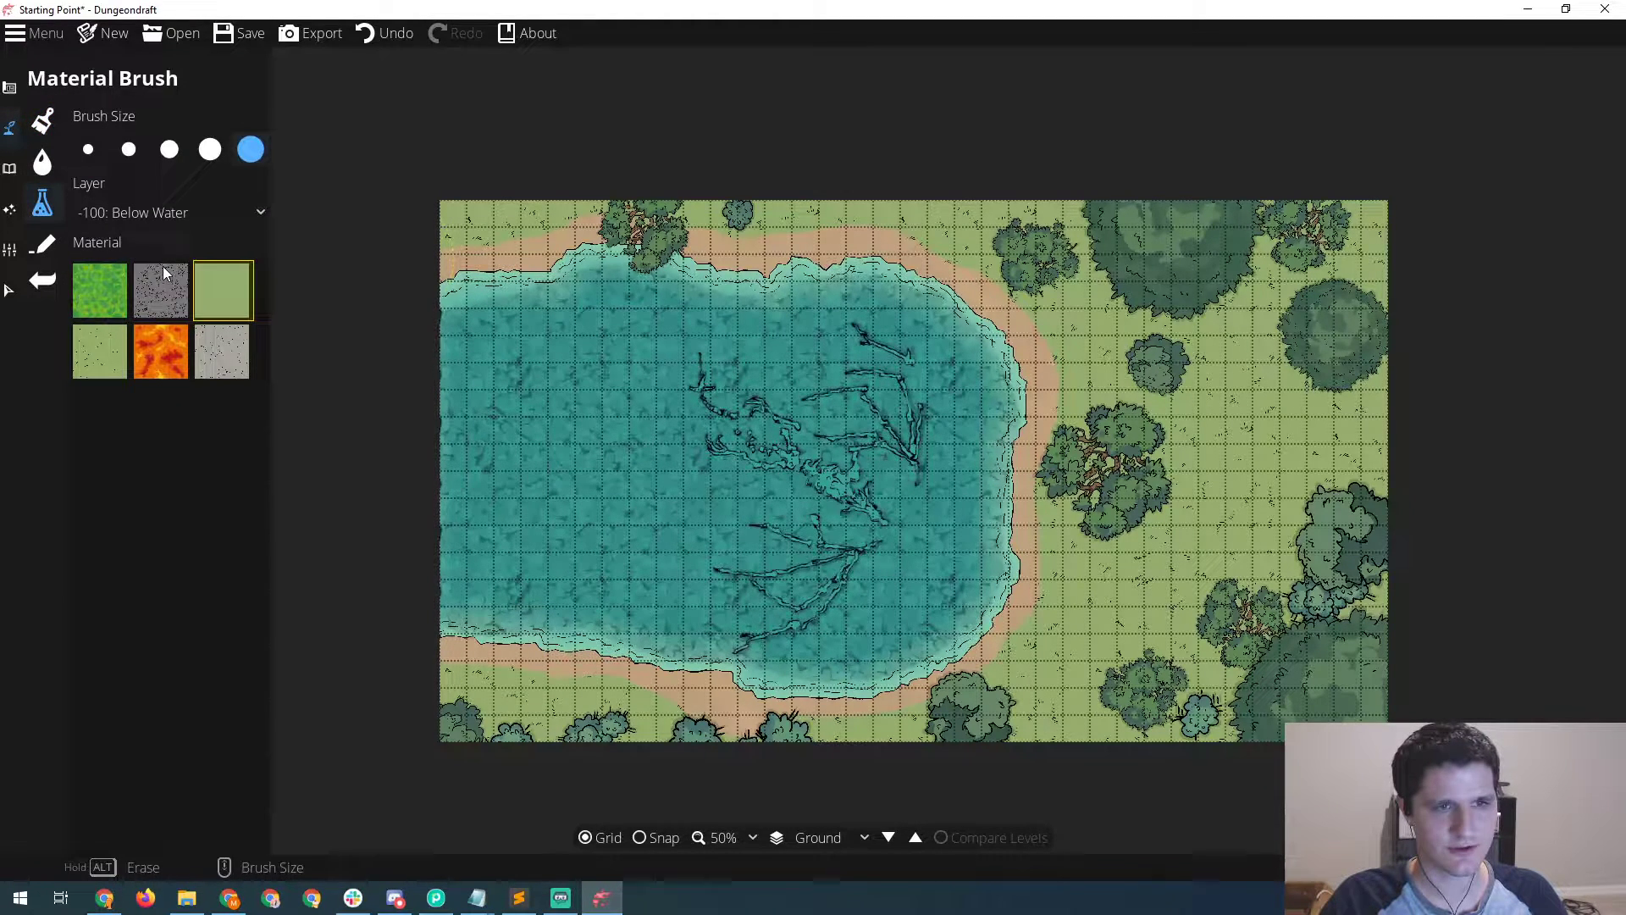
{"action": "left_click", "coordinate": [158, 282]}
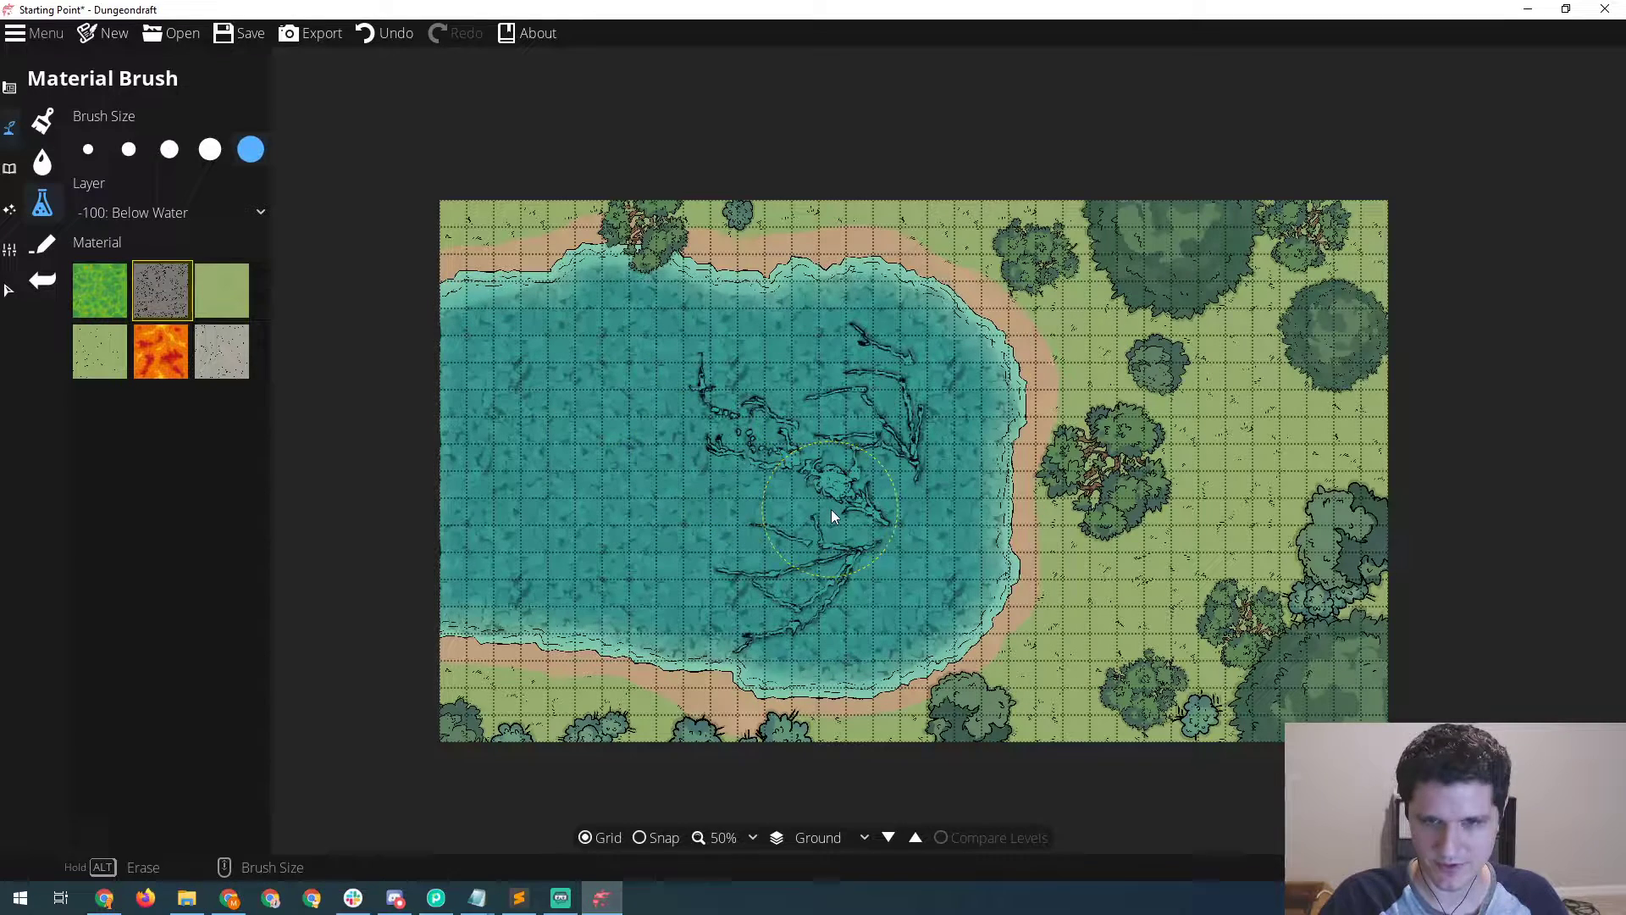
{"action": "mouse_move", "coordinate": [831, 513]}
{"action": "left_mouse_down"}
{"action": "mouse_move", "coordinate": [849, 453]}
{"action": "mouse_move", "coordinate": [887, 411]}
{"action": "mouse_move", "coordinate": [851, 375]}
{"action": "mouse_move", "coordinate": [877, 373]}
{"action": "mouse_move", "coordinate": [877, 393]}
{"action": "mouse_move", "coordinate": [787, 466]}
{"action": "mouse_move", "coordinate": [693, 389]}
{"action": "mouse_move", "coordinate": [734, 446]}
{"action": "mouse_move", "coordinate": [831, 478]}
{"action": "mouse_move", "coordinate": [842, 567]}
{"action": "mouse_move", "coordinate": [751, 625]}
{"action": "mouse_move", "coordinate": [834, 579]}
{"action": "mouse_move", "coordinate": [798, 618]}
{"action": "mouse_move", "coordinate": [734, 624]}
{"action": "mouse_move", "coordinate": [790, 572]}
{"action": "left_mouse_up"}
{"action": "scroll", "coordinate": [831, 495], "scroll_direction": "down", "scroll_amount": 3}
{"action": "left_click", "coordinate": [230, 209]}
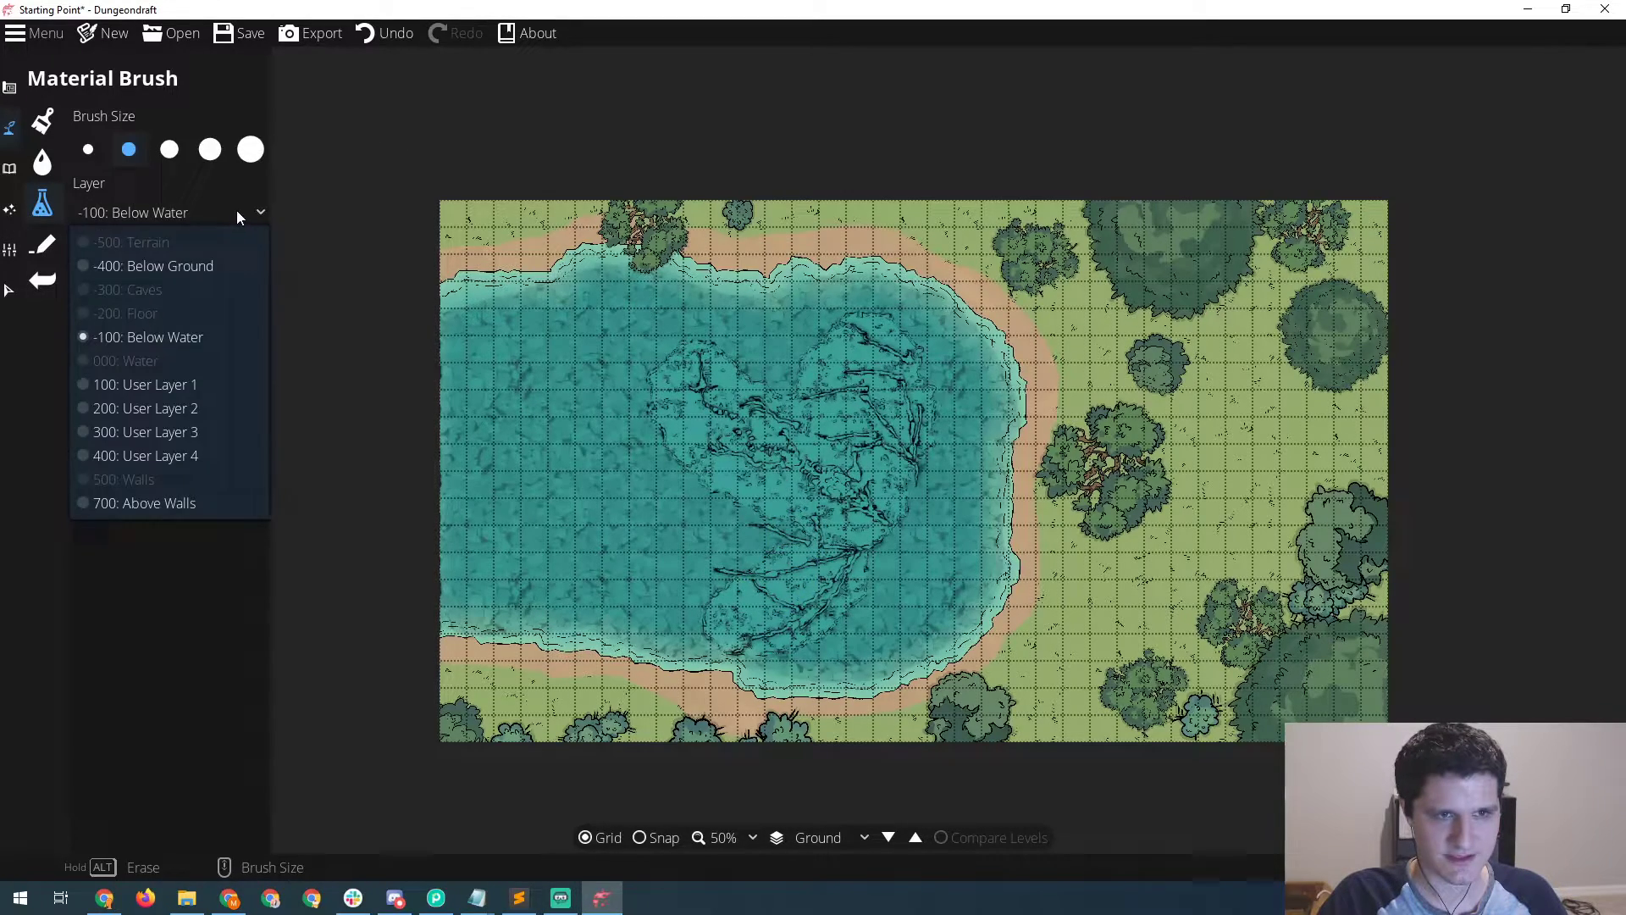
{"action": "left_click", "coordinate": [232, 211]}
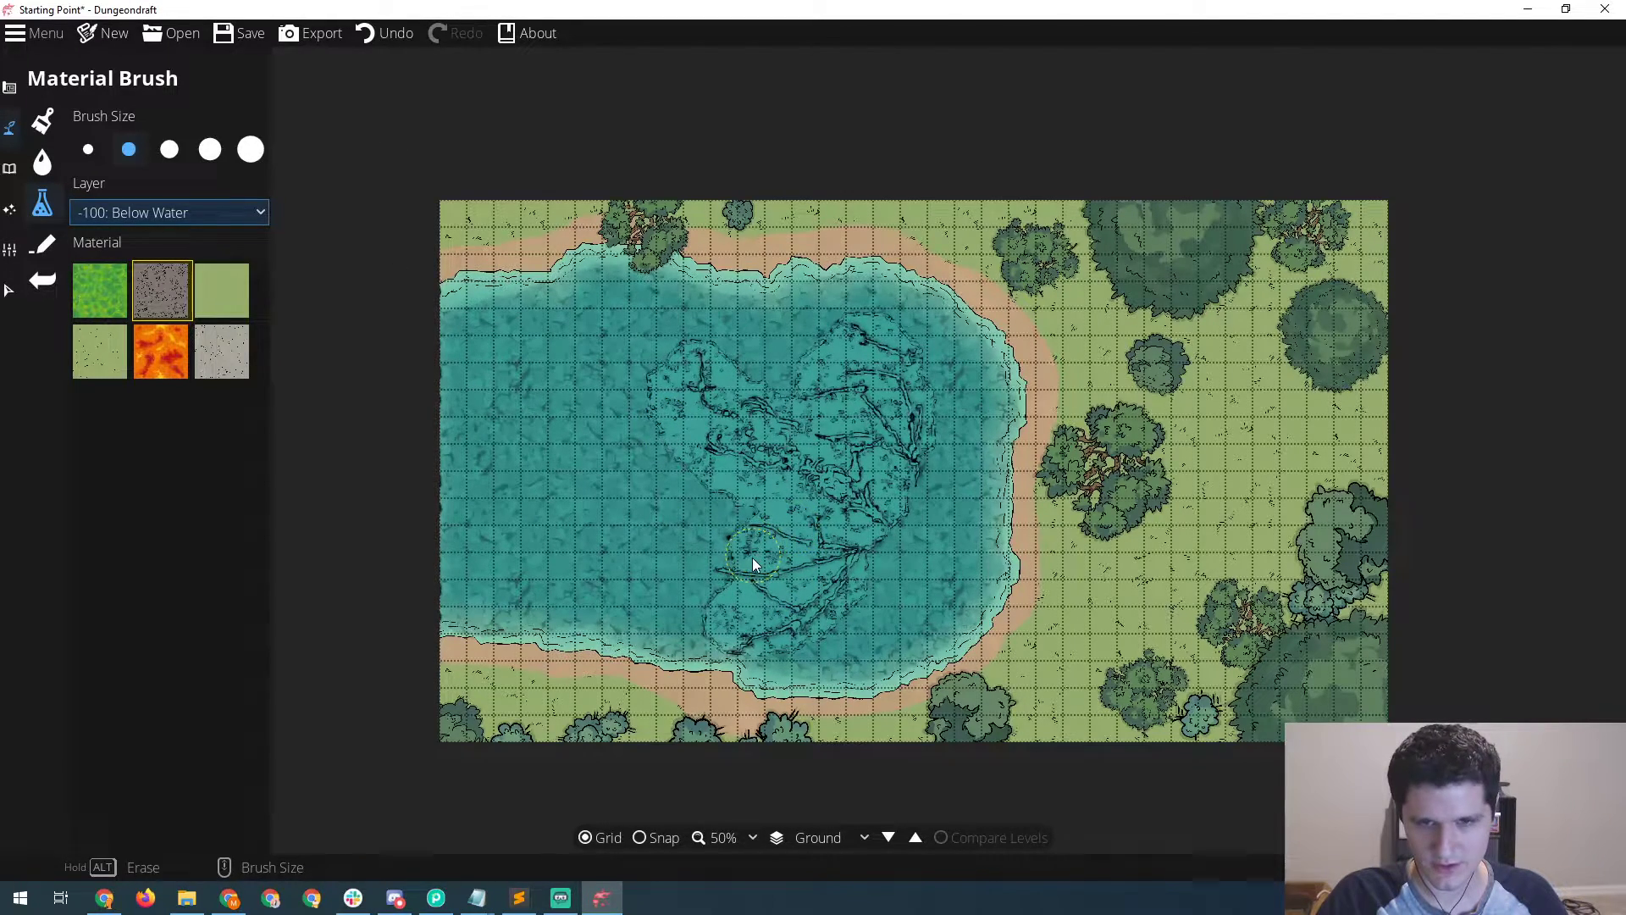
{"action": "mouse_move", "coordinate": [752, 557]}
{"action": "left_mouse_down"}
{"action": "mouse_move", "coordinate": [734, 569]}
{"action": "mouse_move", "coordinate": [820, 525]}
{"action": "mouse_move", "coordinate": [887, 535]}
{"action": "mouse_move", "coordinate": [898, 509]}
{"action": "mouse_move", "coordinate": [842, 556]}
{"action": "mouse_move", "coordinate": [887, 455]}
{"action": "mouse_move", "coordinate": [900, 354]}
{"action": "mouse_move", "coordinate": [876, 440]}
{"action": "mouse_move", "coordinate": [908, 581]}
{"action": "mouse_move", "coordinate": [871, 577]}
{"action": "left_mouse_up"}
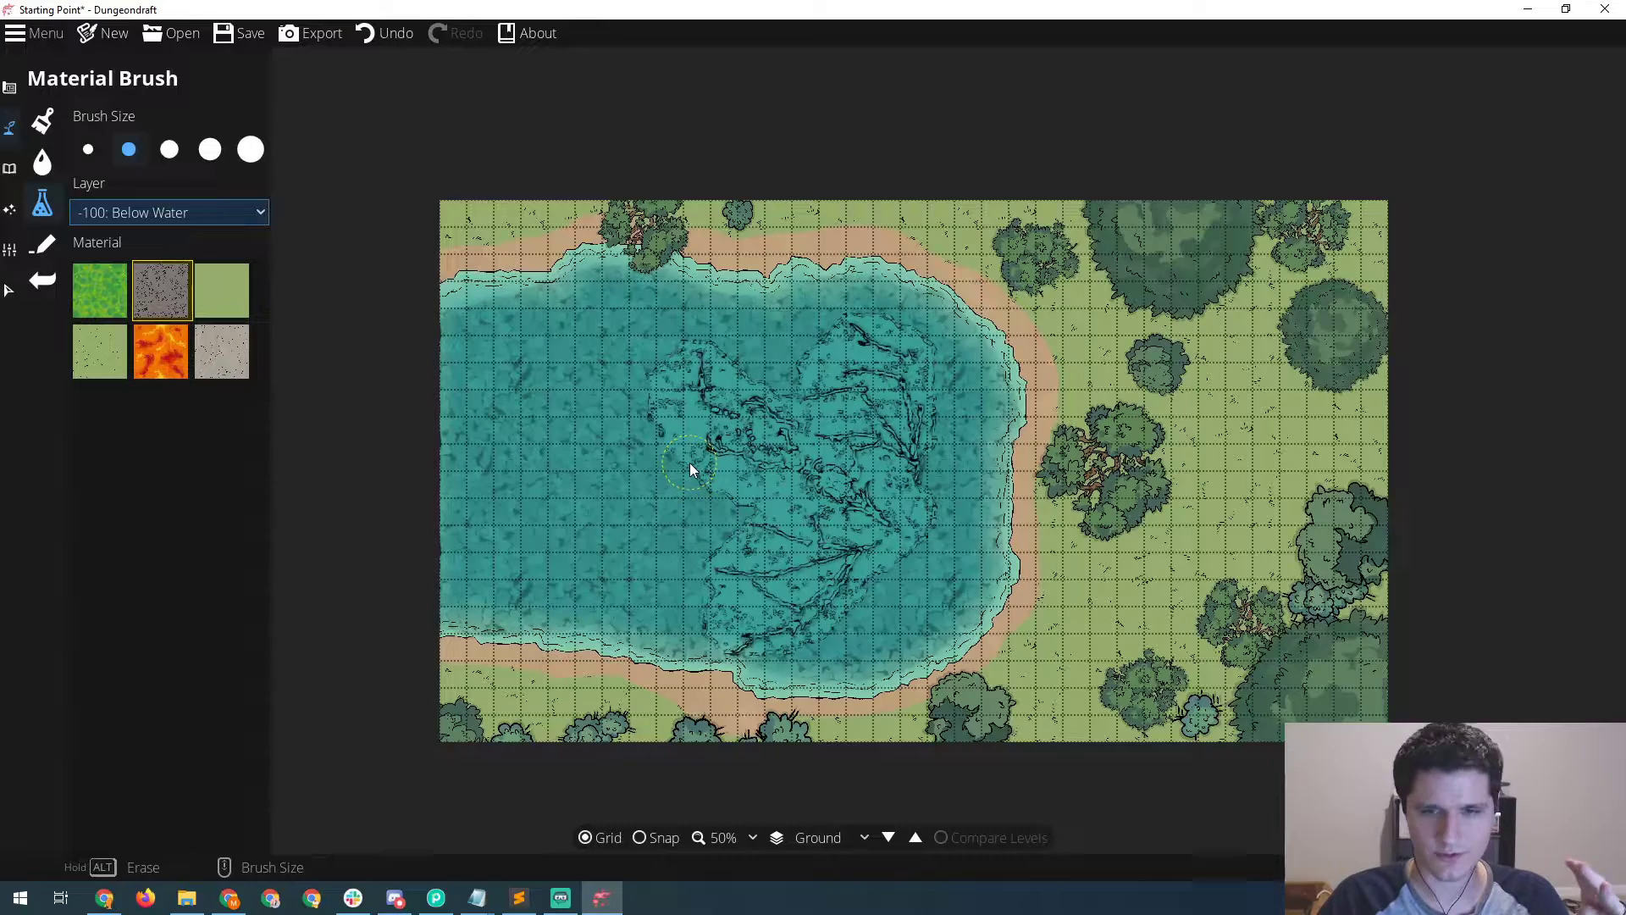
- In the Scatter Tool, filter by nature tags and select Boulder 01 through the rubble assets
{"action": "left_click", "coordinate": [15, 176]}
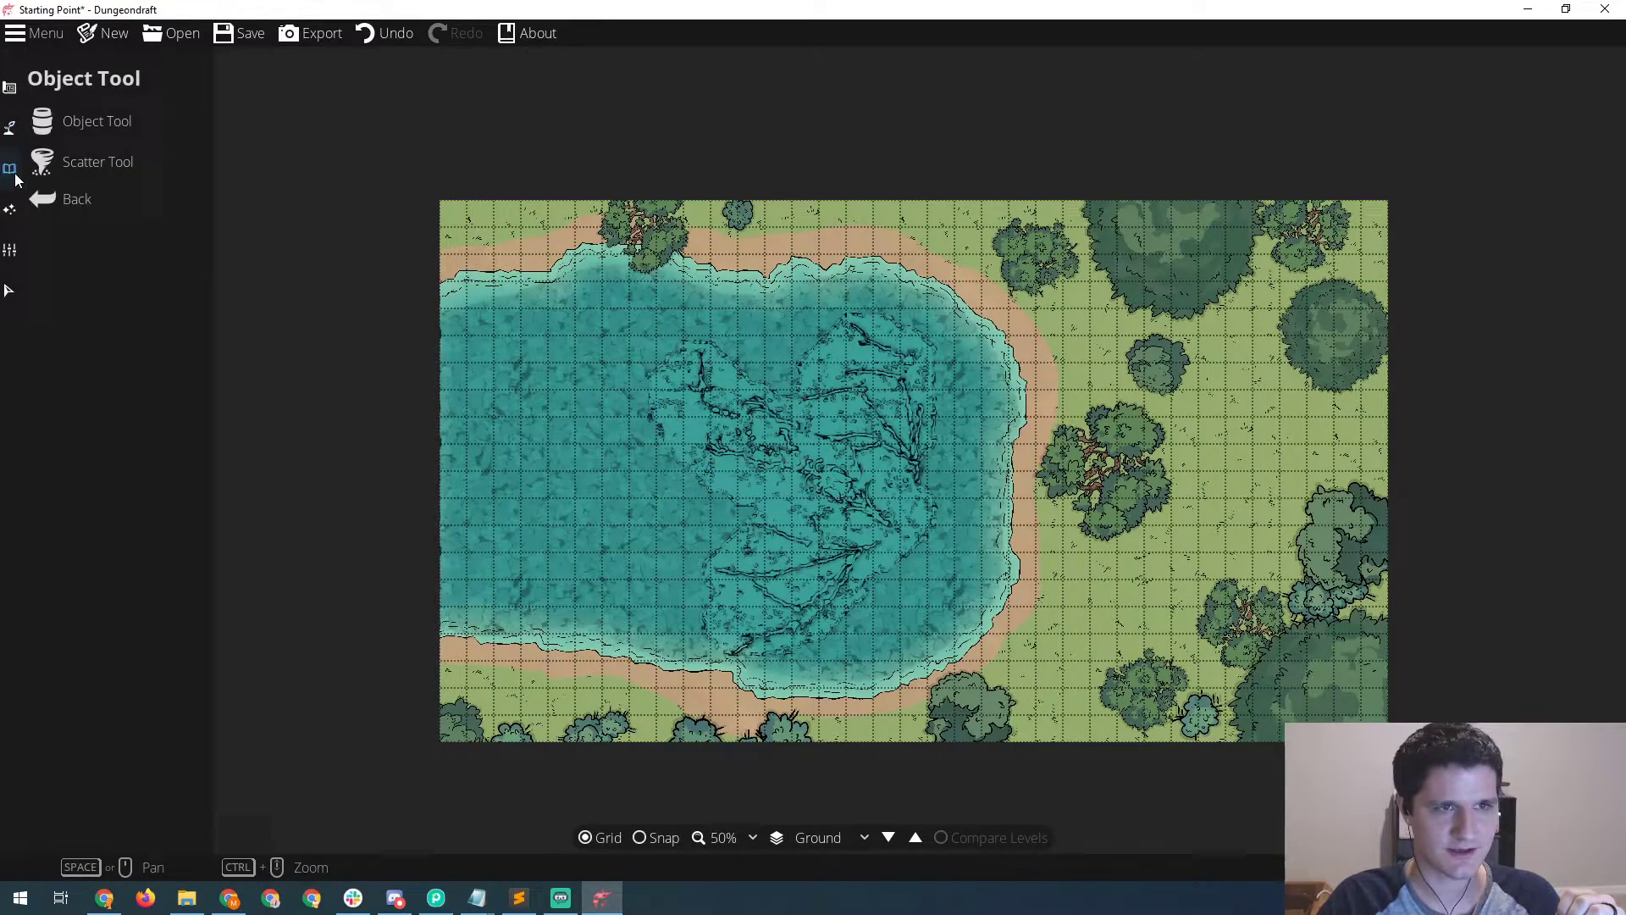
{"action": "left_click", "coordinate": [39, 160]}
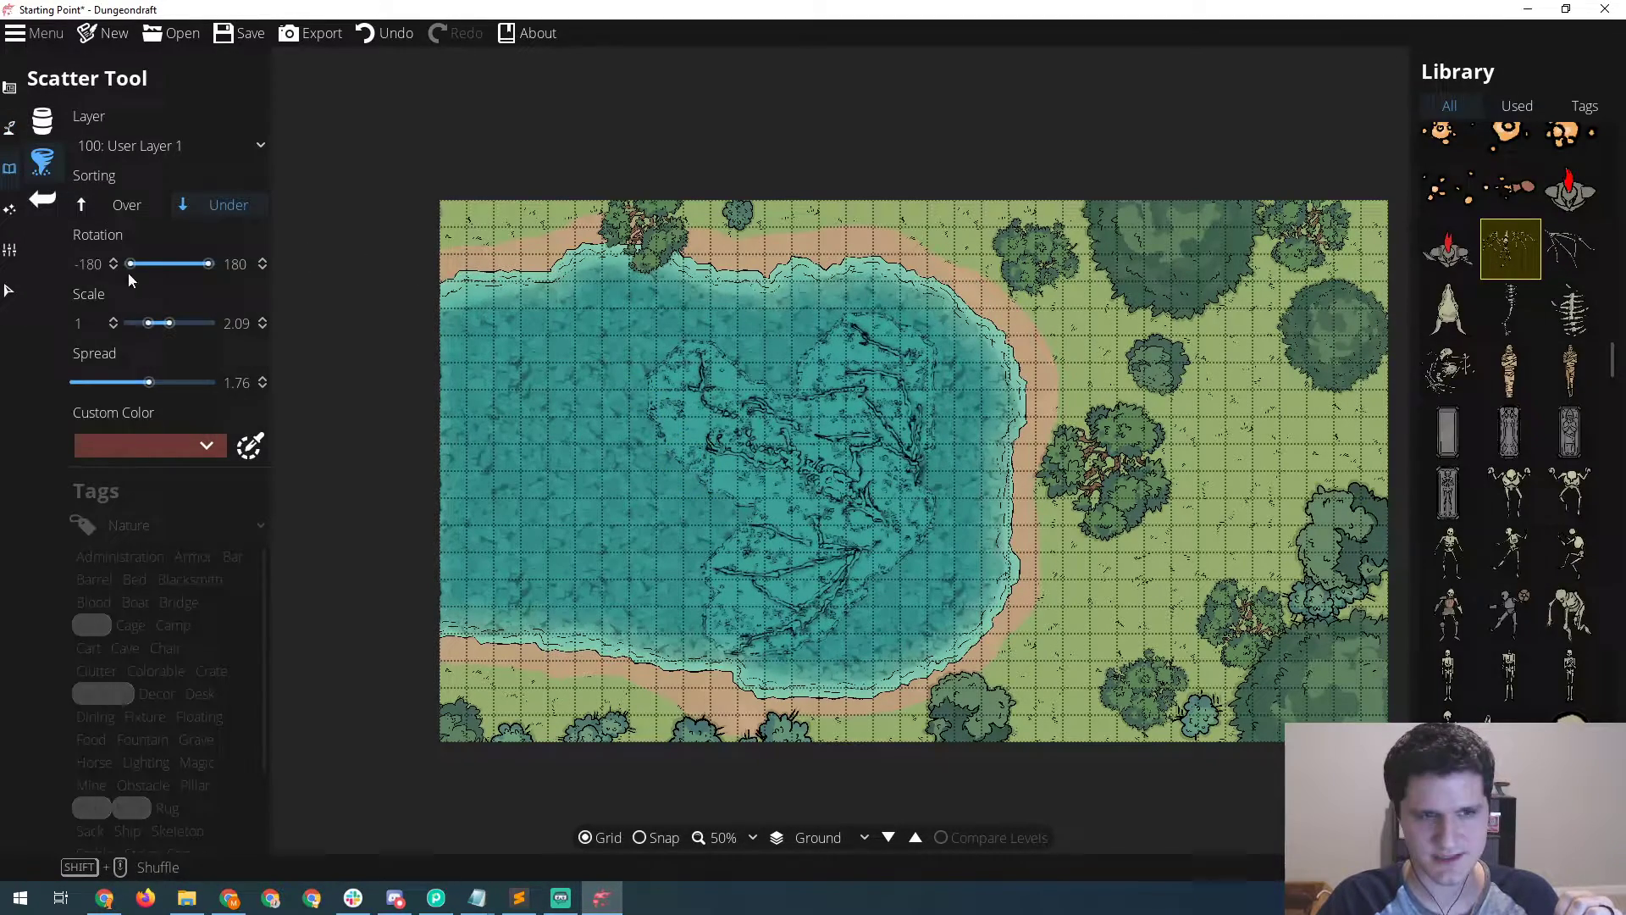
{"action": "left_click", "coordinate": [161, 527]}
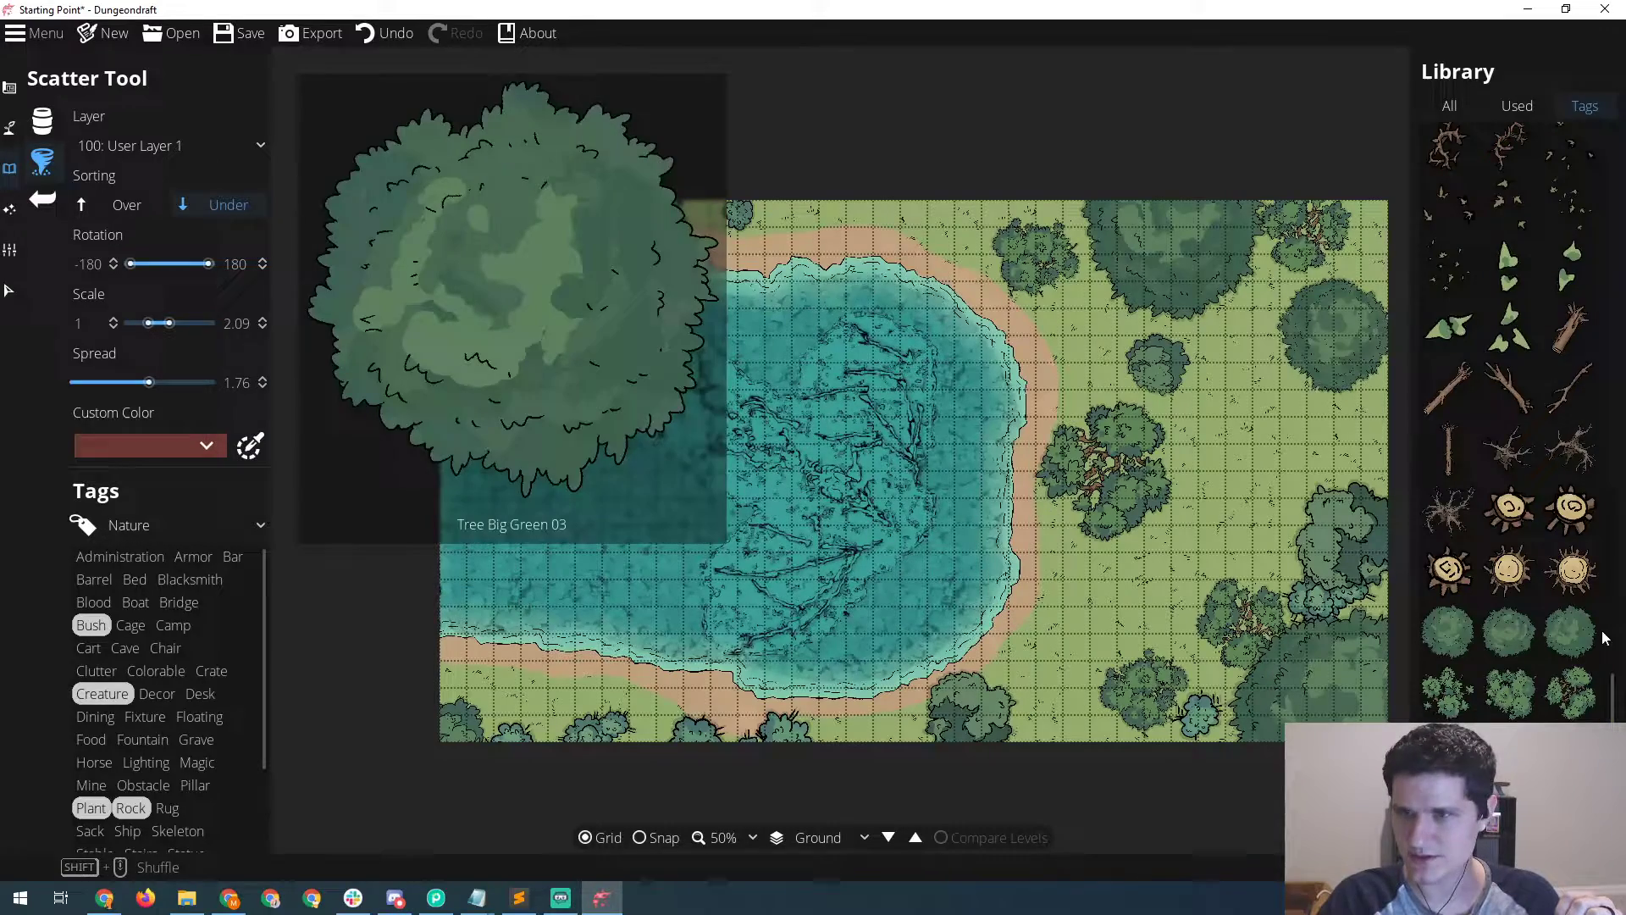
{"action": "scroll", "coordinate": [1549, 610], "scroll_direction": "up", "scroll_amount": 10}
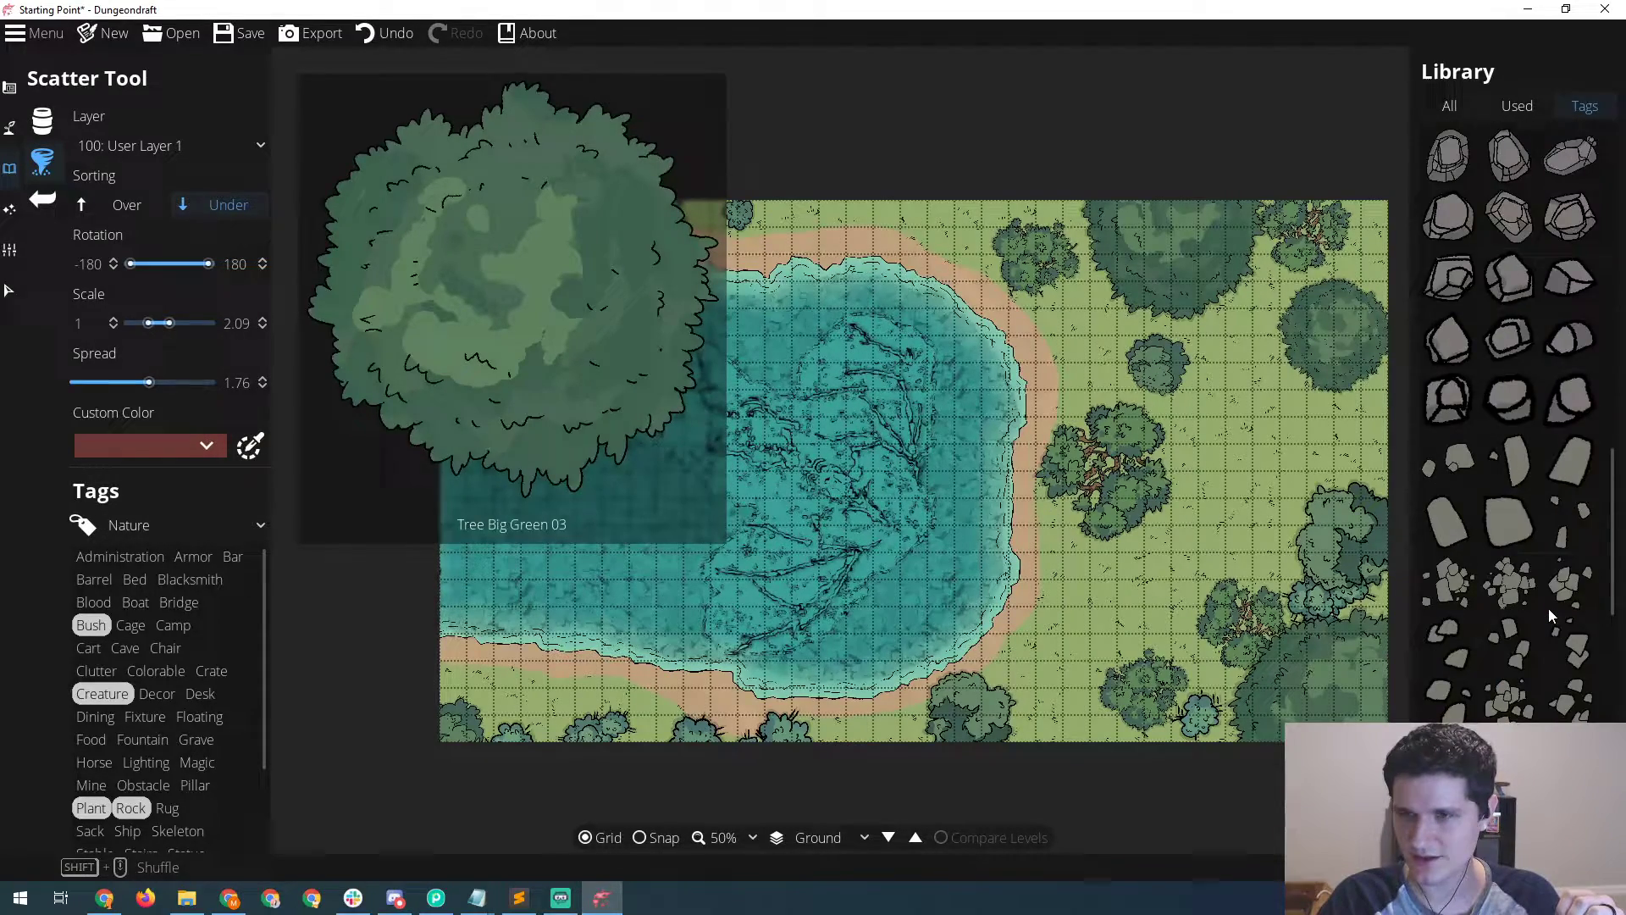
{"action": "scroll", "coordinate": [1549, 609], "scroll_direction": "up", "scroll_amount": 5}
{"action": "left_click", "coordinate": [1502, 391]}
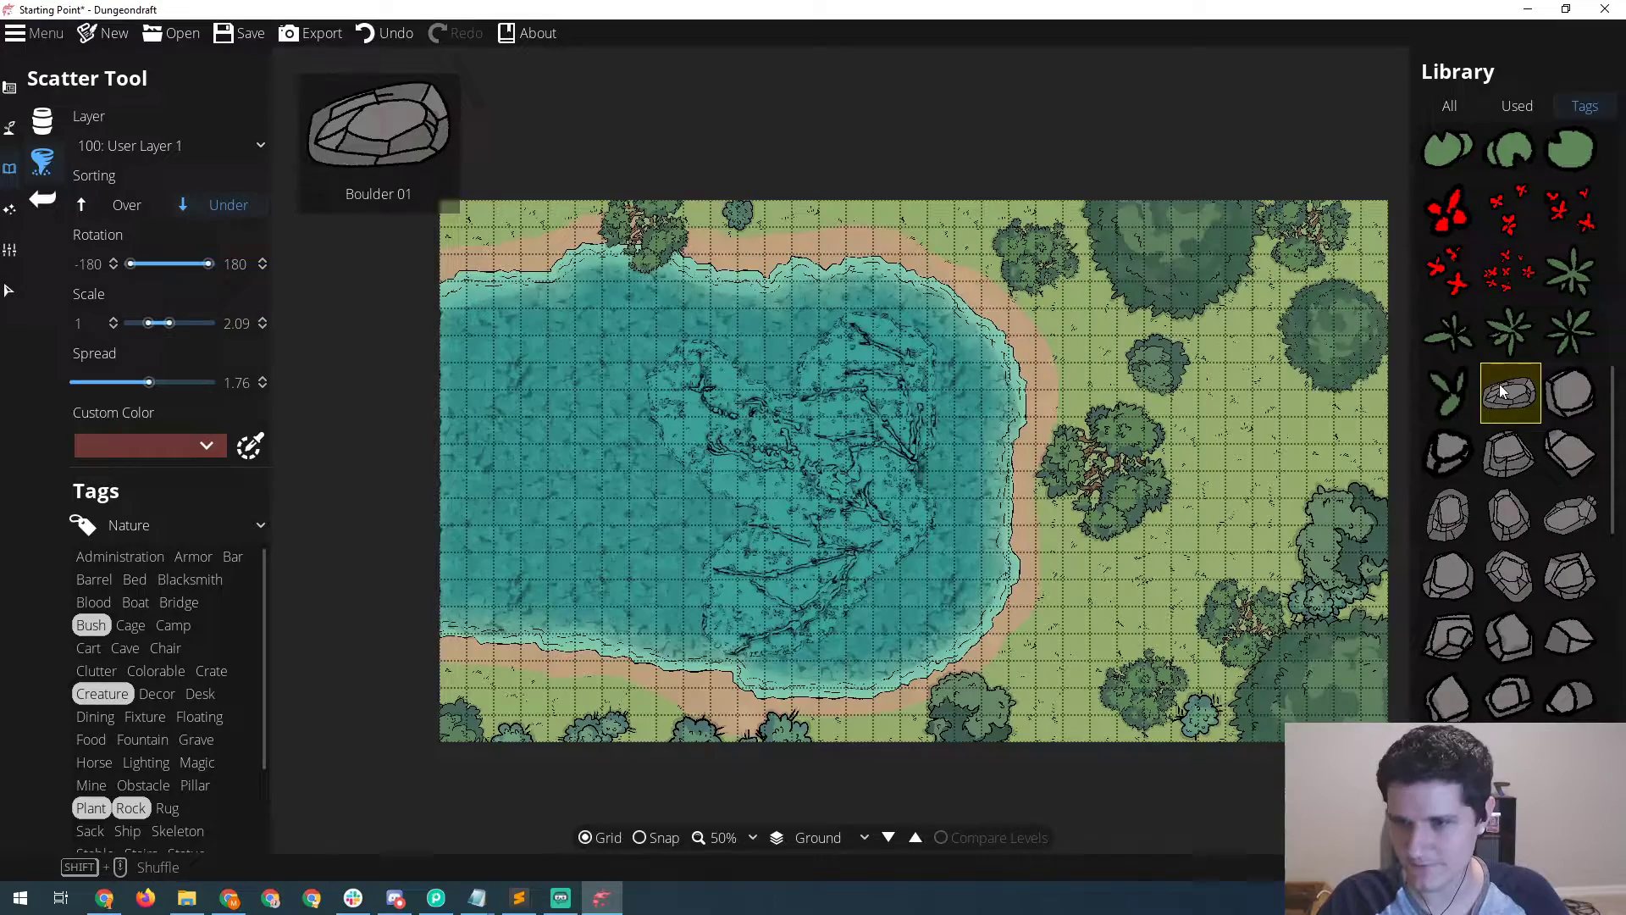
{"action": "scroll", "coordinate": [1508, 542], "scroll_direction": "down", "scroll_amount": 3}
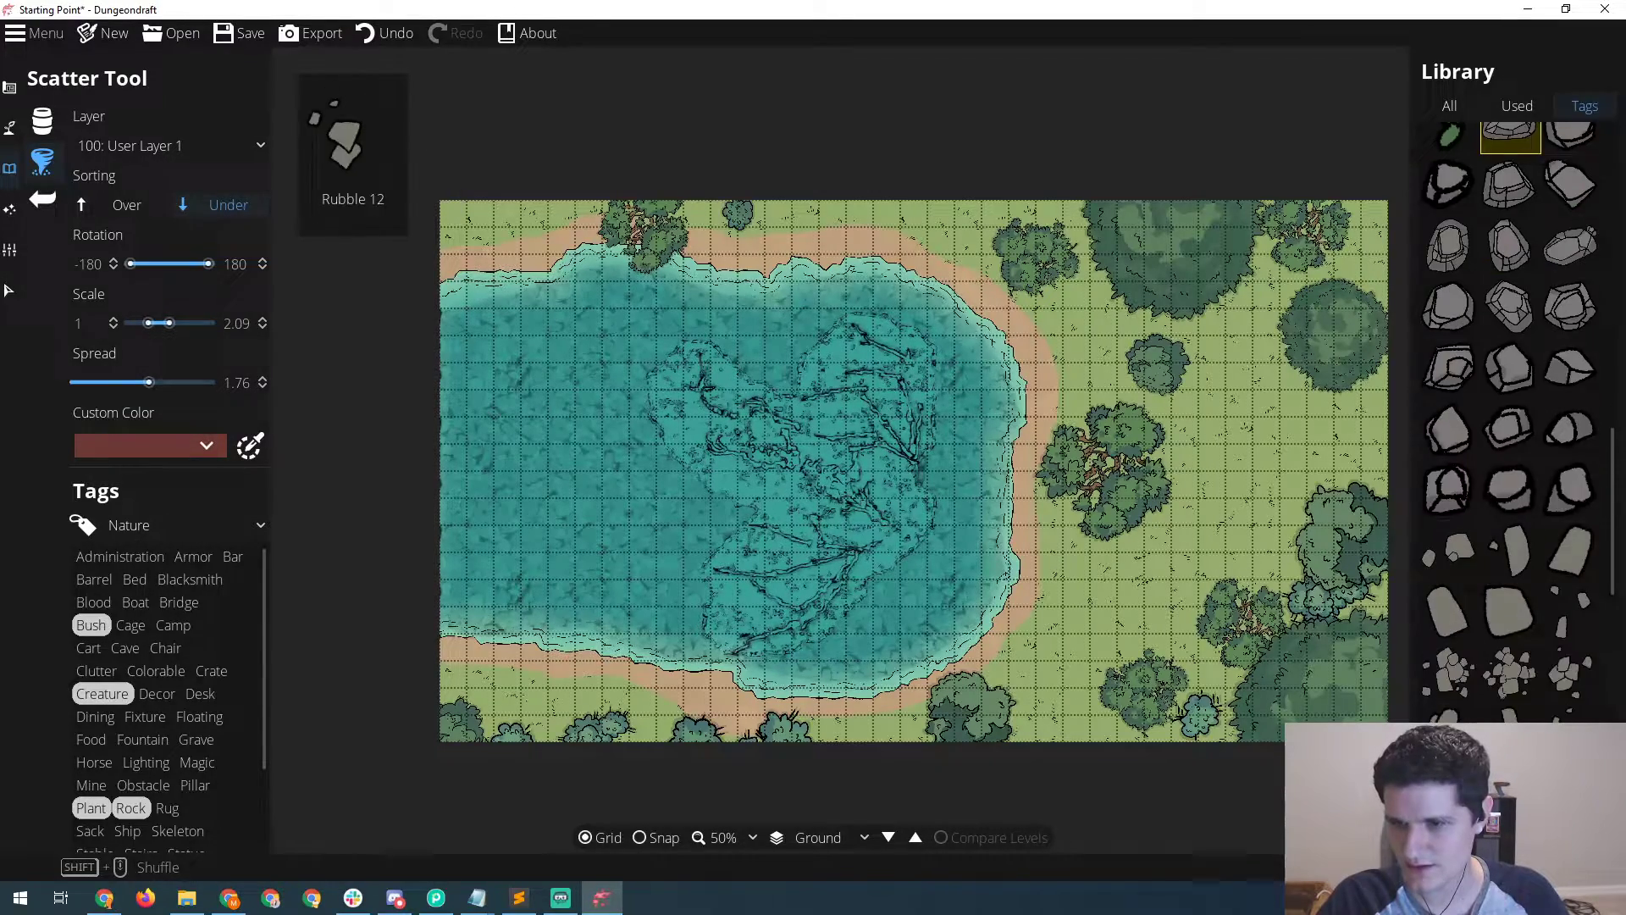
{"action": "scroll", "coordinate": [1479, 637], "scroll_direction": "down", "scroll_amount": 1}
{"action": "left_click", "coordinate": [1478, 637], "text": "shift"}
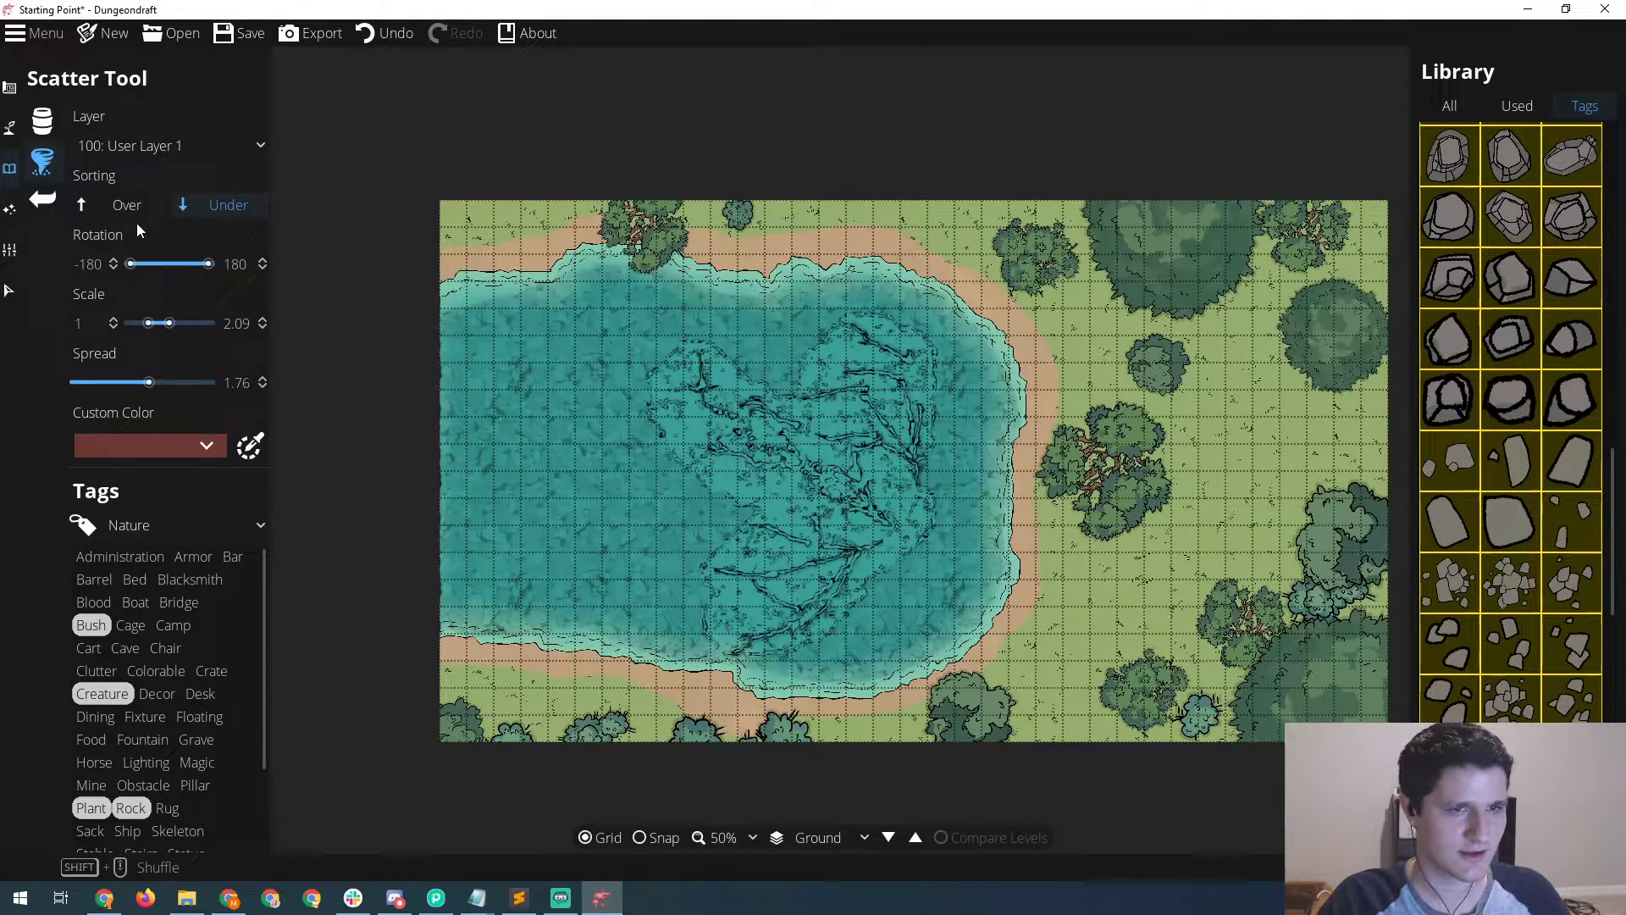
- Scatter the rocks across the lake bed on the -100: Below Water layer
{"action": "left_click", "coordinate": [155, 146]}
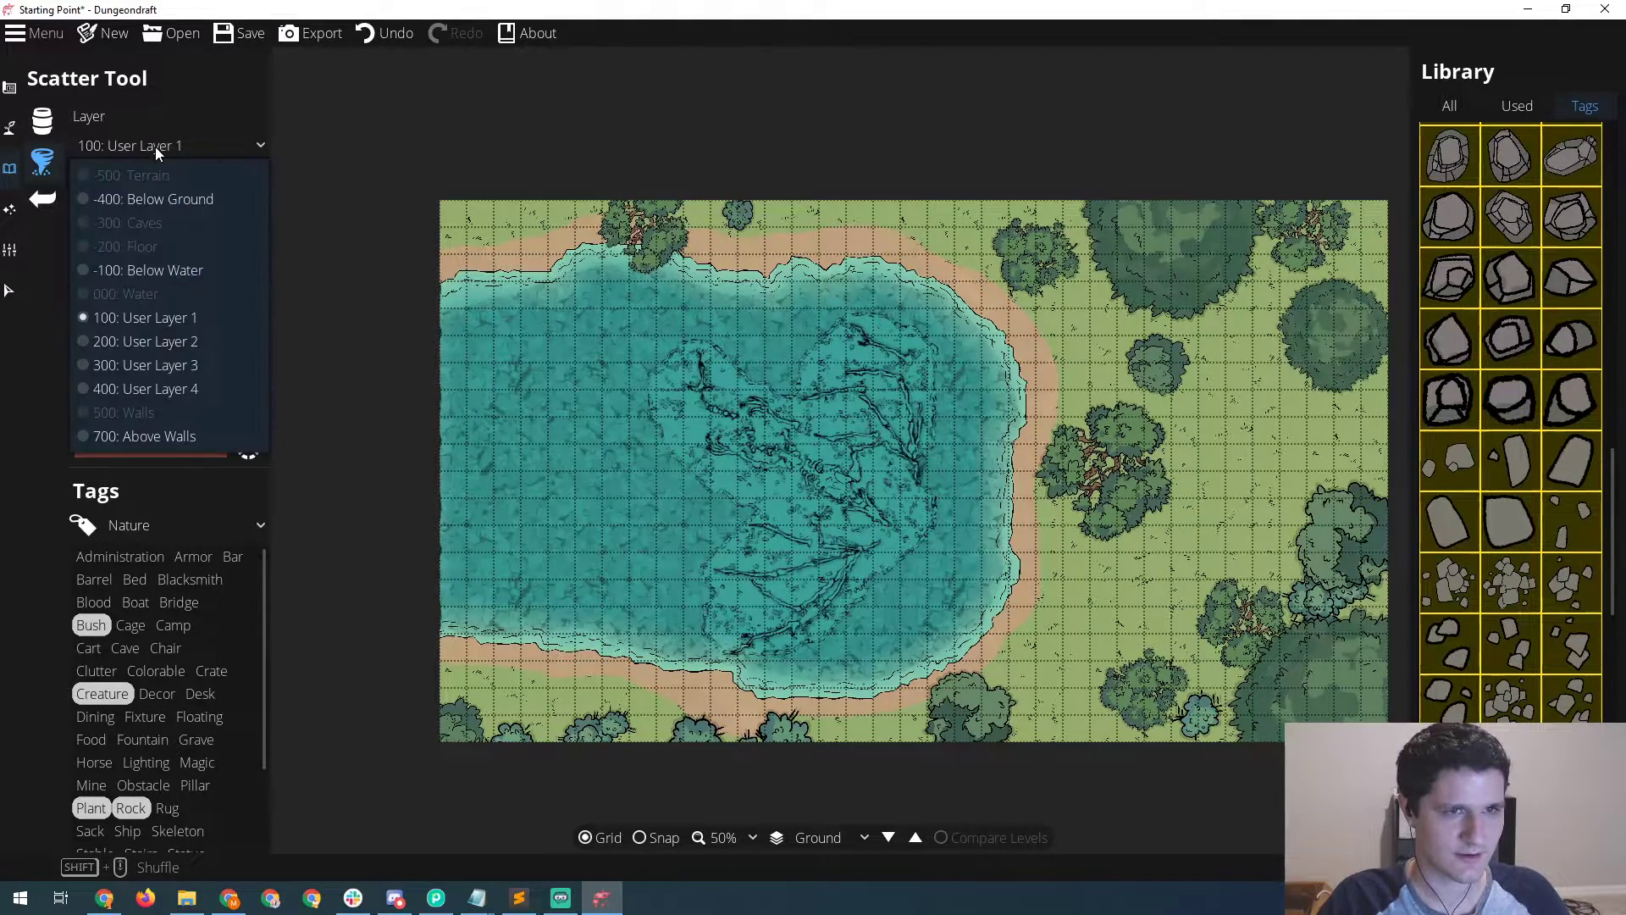
{"action": "left_click", "coordinate": [151, 269]}
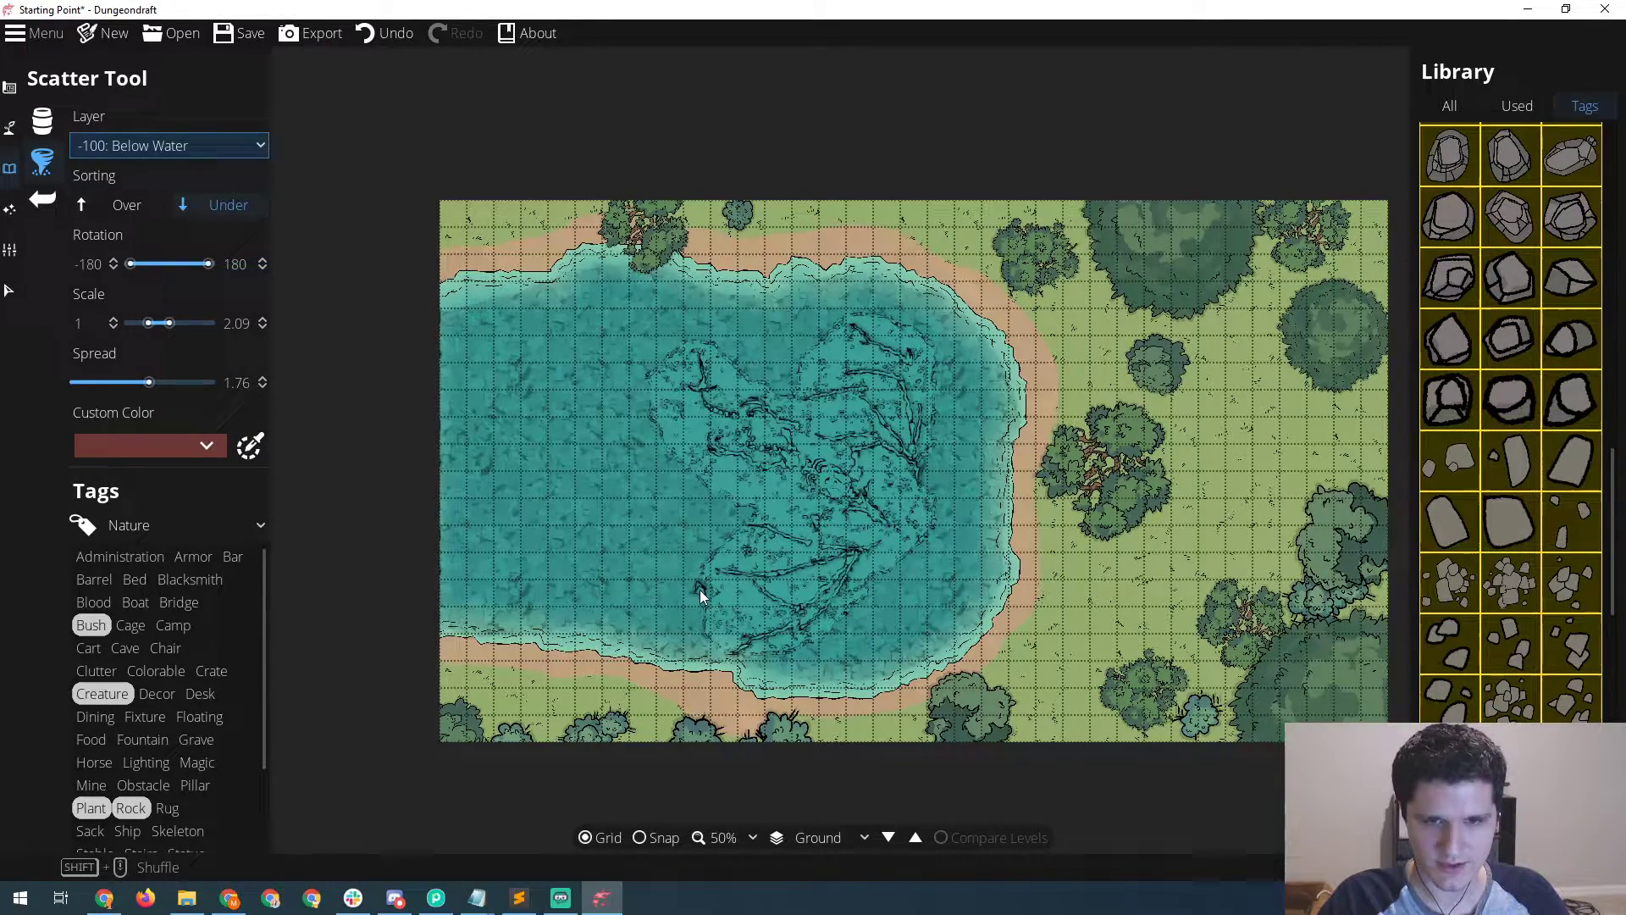
{"action": "mouse_move", "coordinate": [700, 589]}
{"action": "left_mouse_down"}
{"action": "mouse_move", "coordinate": [718, 513]}
{"action": "mouse_move", "coordinate": [684, 492]}
{"action": "mouse_move", "coordinate": [643, 396]}
{"action": "mouse_move", "coordinate": [689, 359]}
{"action": "mouse_move", "coordinate": [752, 353]}
{"action": "mouse_move", "coordinate": [787, 369]}
{"action": "mouse_move", "coordinate": [817, 329]}
{"action": "mouse_move", "coordinate": [919, 317]}
{"action": "mouse_move", "coordinate": [947, 390]}
{"action": "mouse_move", "coordinate": [953, 500]}
{"action": "mouse_move", "coordinate": [909, 598]}
{"action": "mouse_move", "coordinate": [822, 646]}
{"action": "mouse_move", "coordinate": [777, 644]}
{"action": "mouse_move", "coordinate": [829, 651]}
{"action": "mouse_move", "coordinate": [853, 638]}
{"action": "mouse_move", "coordinate": [617, 586]}
{"action": "left_mouse_up"}
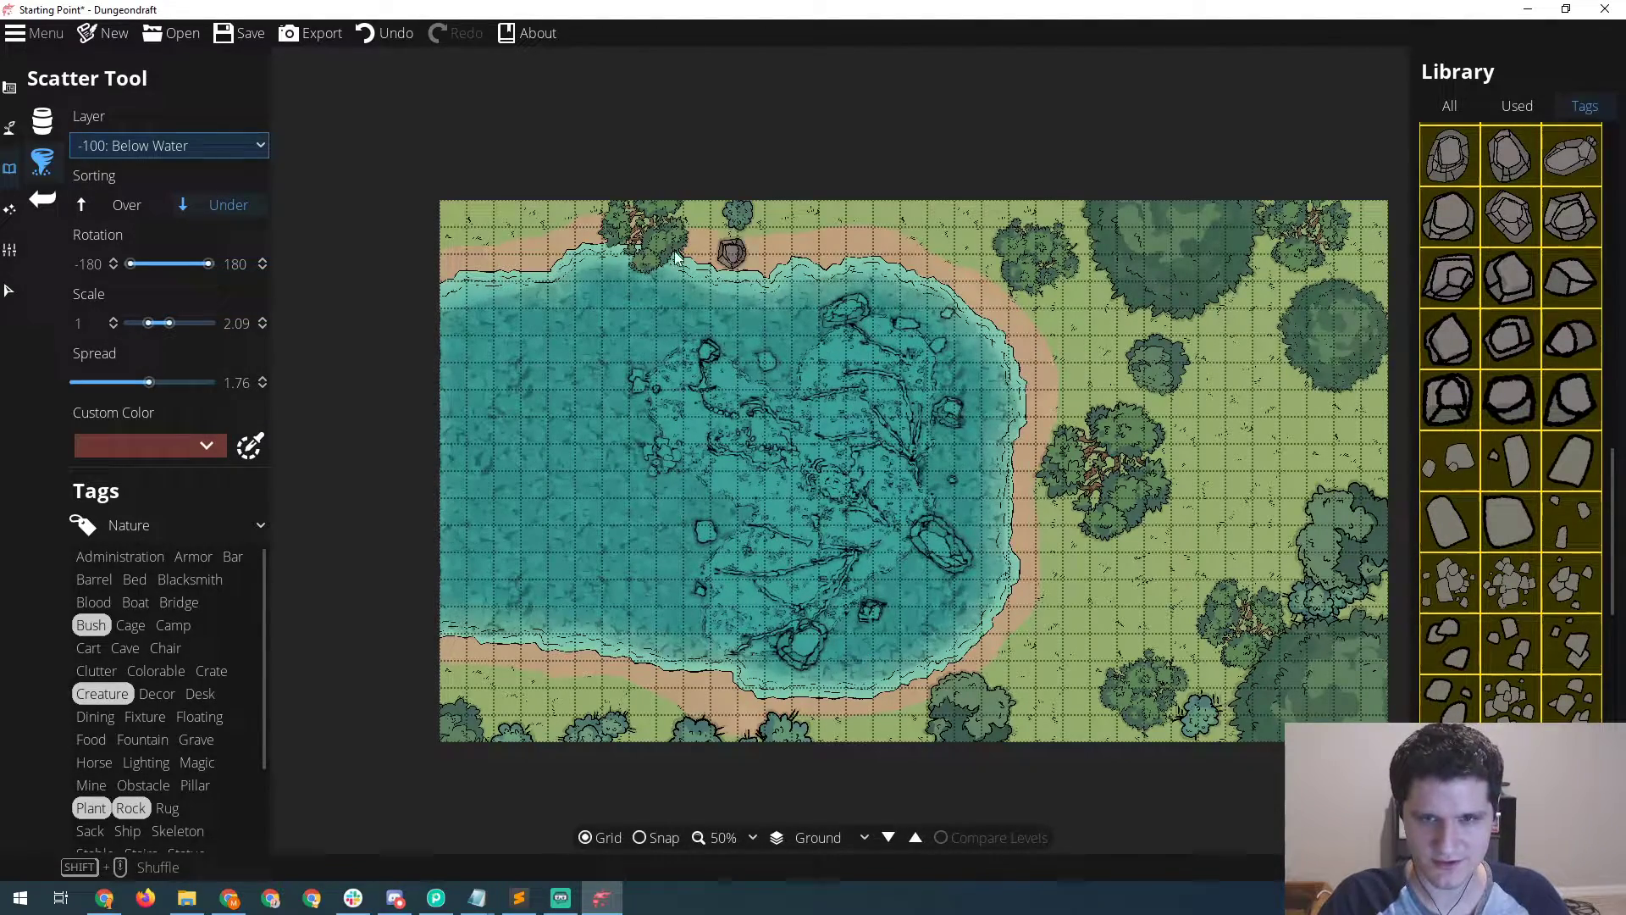
- Switch to the Material Brush with the pale stone material and open its layer list
{"action": "left_click", "coordinate": [11, 134]}
{"action": "left_click", "coordinate": [95, 212]}
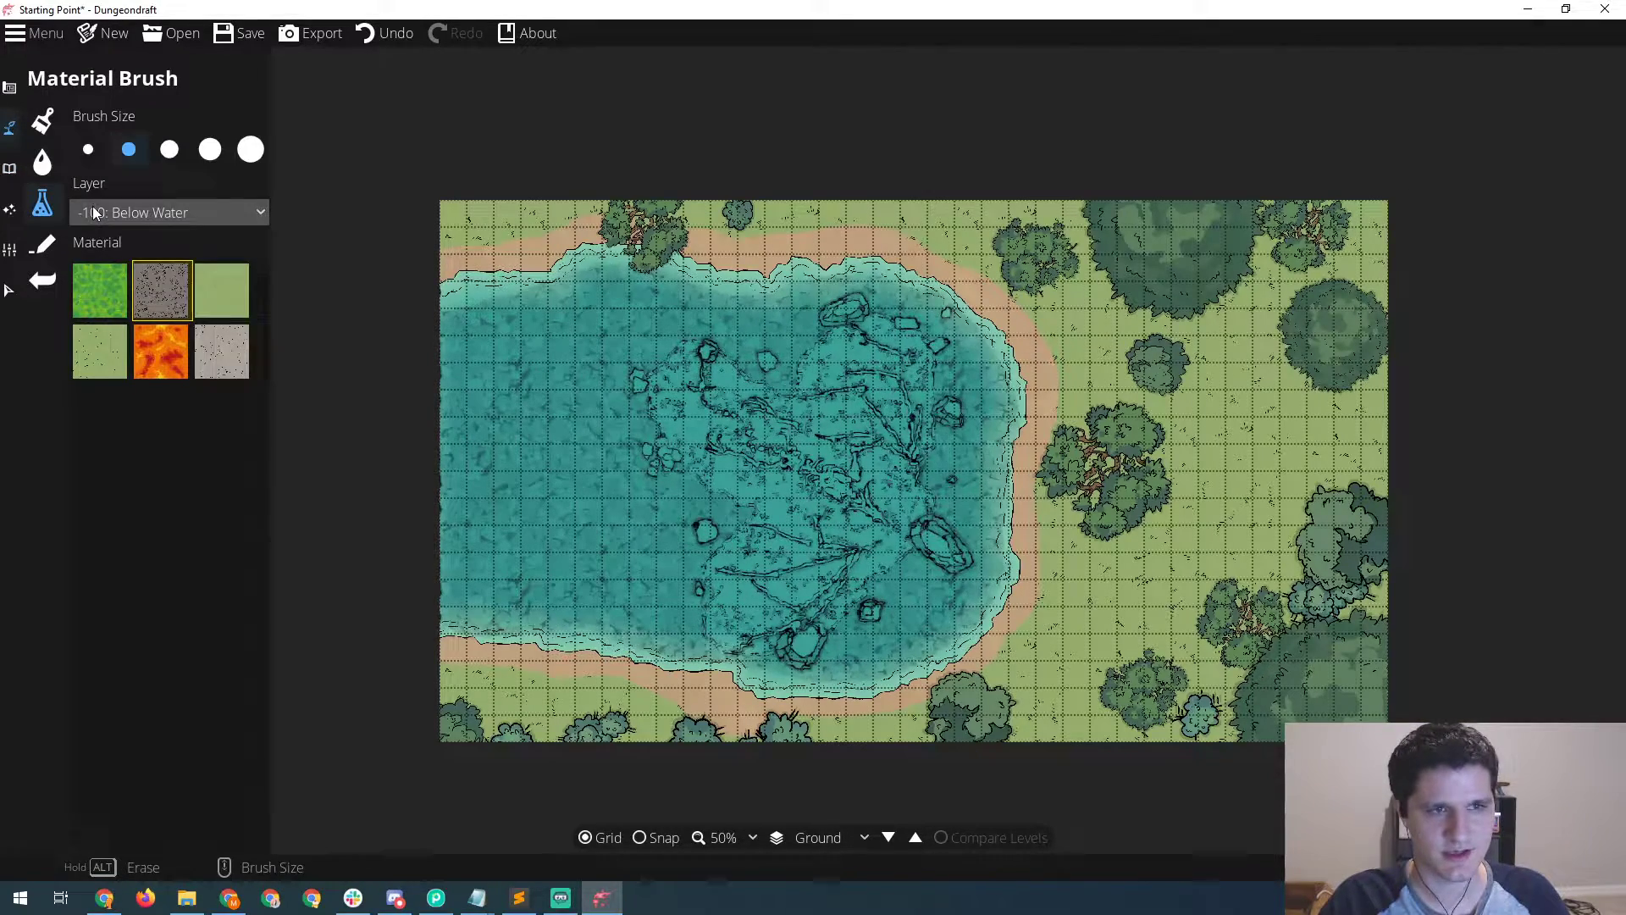
{"action": "left_click", "coordinate": [226, 353]}
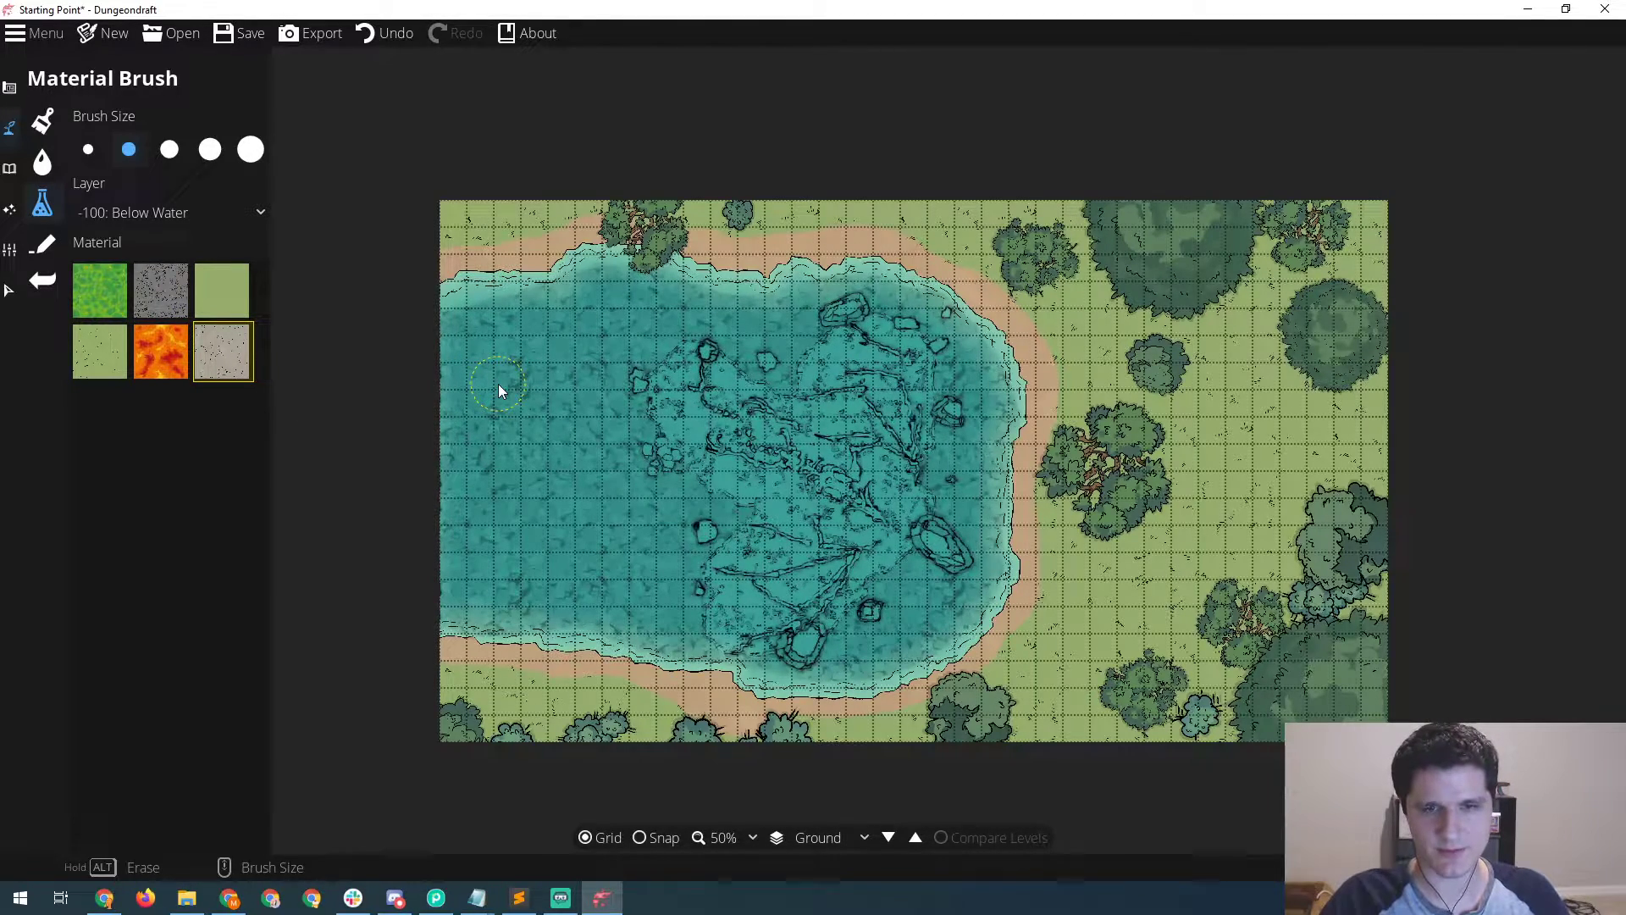
{"action": "left_click", "coordinate": [195, 215]}
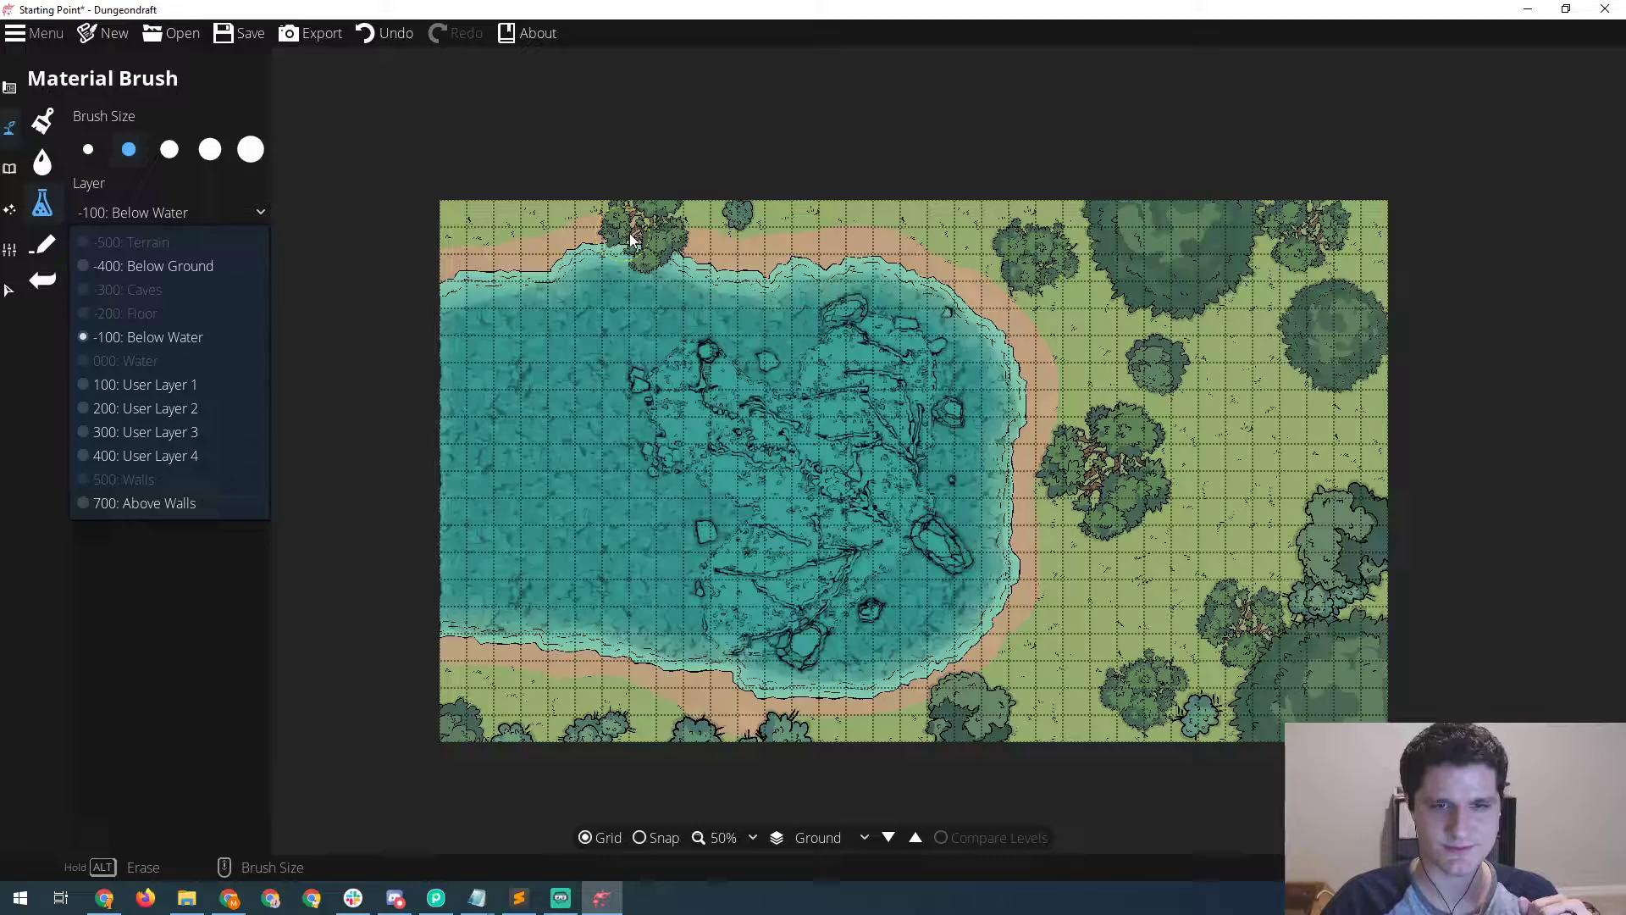
- Paint pale stone on 200: User Layer 2 over the map's left side and the lake's western shore
{"action": "left_click", "coordinate": [185, 407]}
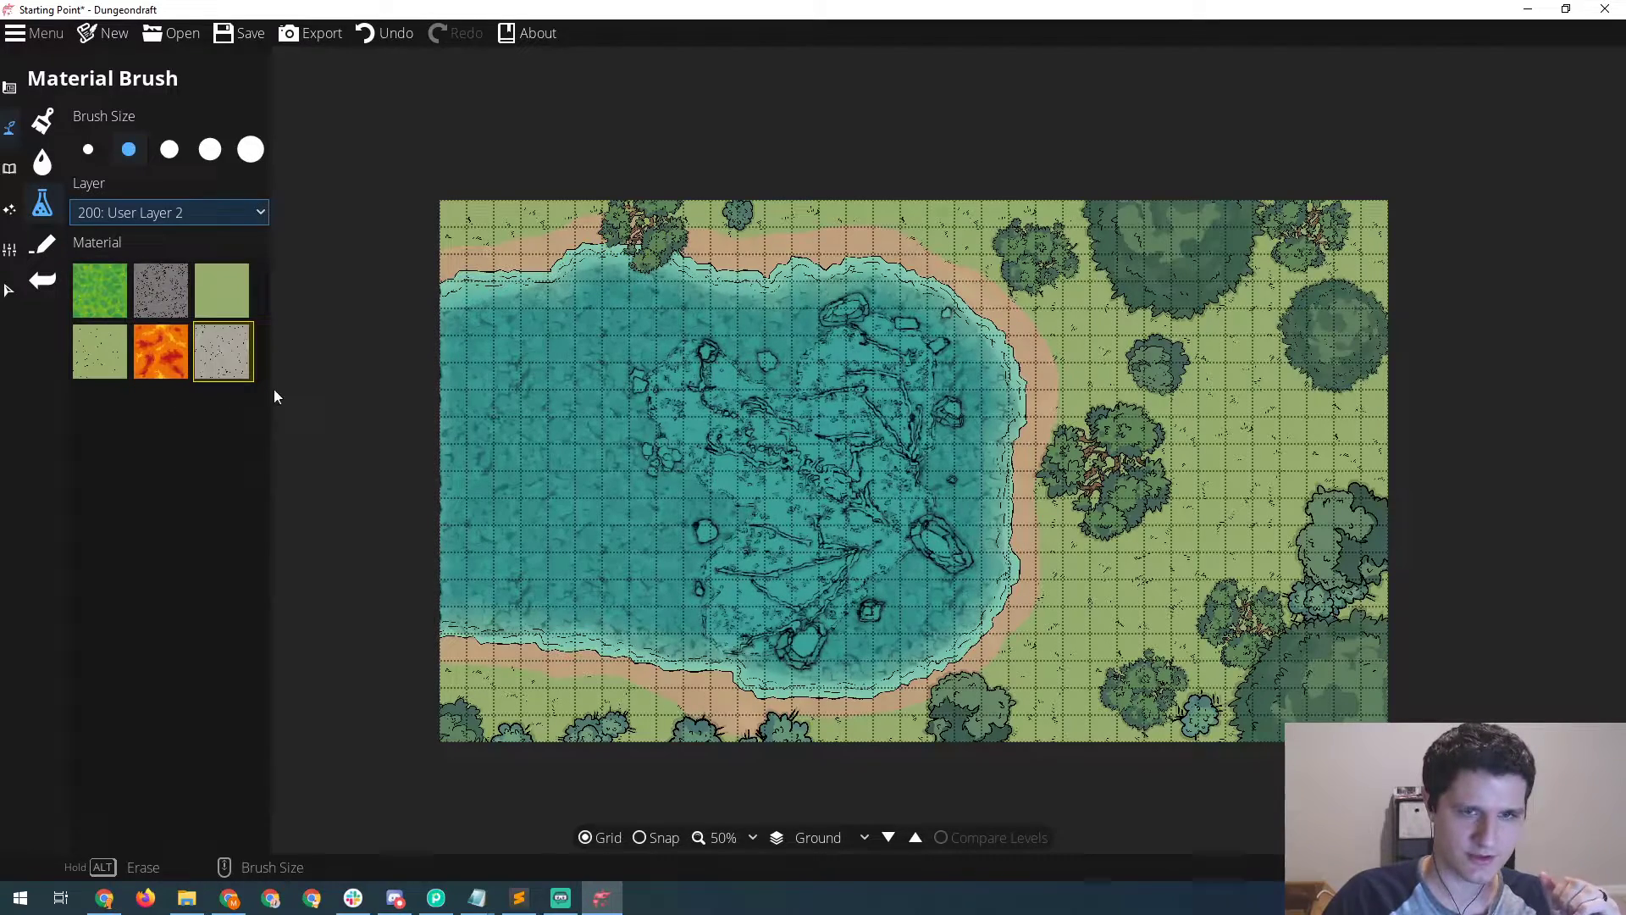
{"action": "scroll", "coordinate": [505, 251], "scroll_direction": "up", "scroll_amount": 3}
{"action": "mouse_move", "coordinate": [505, 251]}
{"action": "left_mouse_down"}
{"action": "mouse_move", "coordinate": [485, 251]}
{"action": "mouse_move", "coordinate": [490, 225]}
{"action": "mouse_move", "coordinate": [459, 231]}
{"action": "mouse_move", "coordinate": [526, 227]}
{"action": "mouse_move", "coordinate": [552, 247]}
{"action": "mouse_move", "coordinate": [555, 521]}
{"action": "mouse_move", "coordinate": [533, 738]}
{"action": "mouse_move", "coordinate": [499, 708]}
{"action": "mouse_move", "coordinate": [470, 597]}
{"action": "mouse_move", "coordinate": [451, 673]}
{"action": "mouse_move", "coordinate": [455, 350]}
{"action": "mouse_move", "coordinate": [501, 490]}
{"action": "mouse_move", "coordinate": [571, 497]}
{"action": "mouse_move", "coordinate": [612, 461]}
{"action": "mouse_move", "coordinate": [628, 389]}
{"action": "mouse_move", "coordinate": [669, 431]}
{"action": "mouse_move", "coordinate": [658, 454]}
{"action": "mouse_move", "coordinate": [566, 491]}
{"action": "mouse_move", "coordinate": [581, 690]}
{"action": "mouse_move", "coordinate": [515, 703]}
{"action": "left_mouse_up"}
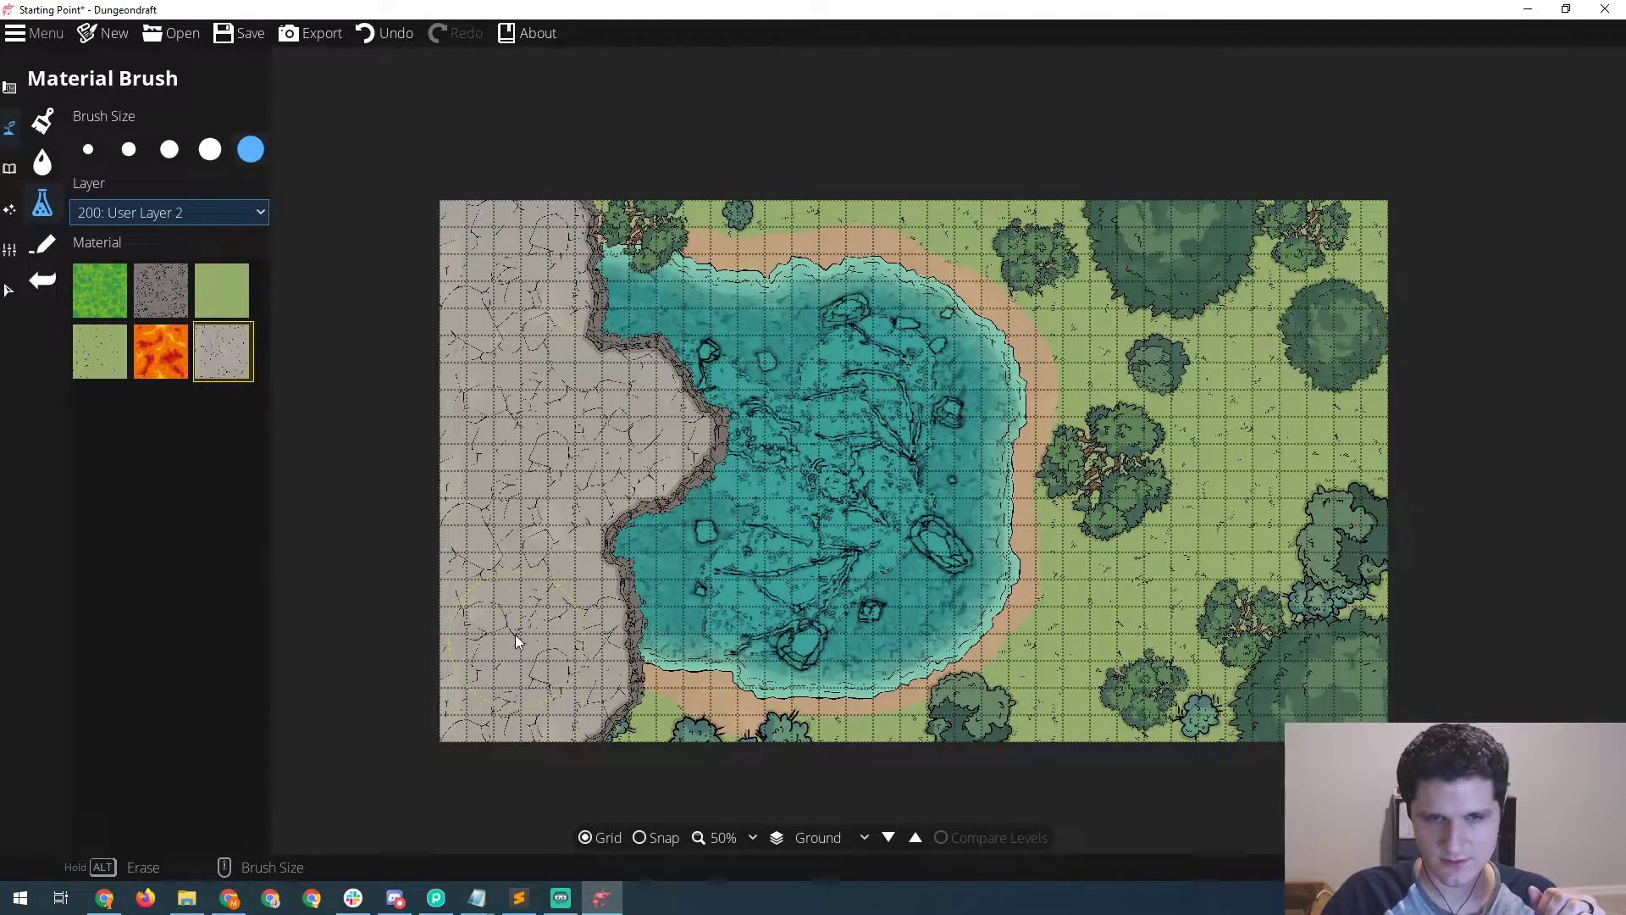
{"action": "mouse_move", "coordinate": [552, 322]}
{"action": "left_mouse_down"}
{"action": "mouse_move", "coordinate": [563, 291]}
{"action": "mouse_move", "coordinate": [578, 340]}
{"action": "mouse_move", "coordinate": [552, 252]}
{"action": "left_mouse_up"}
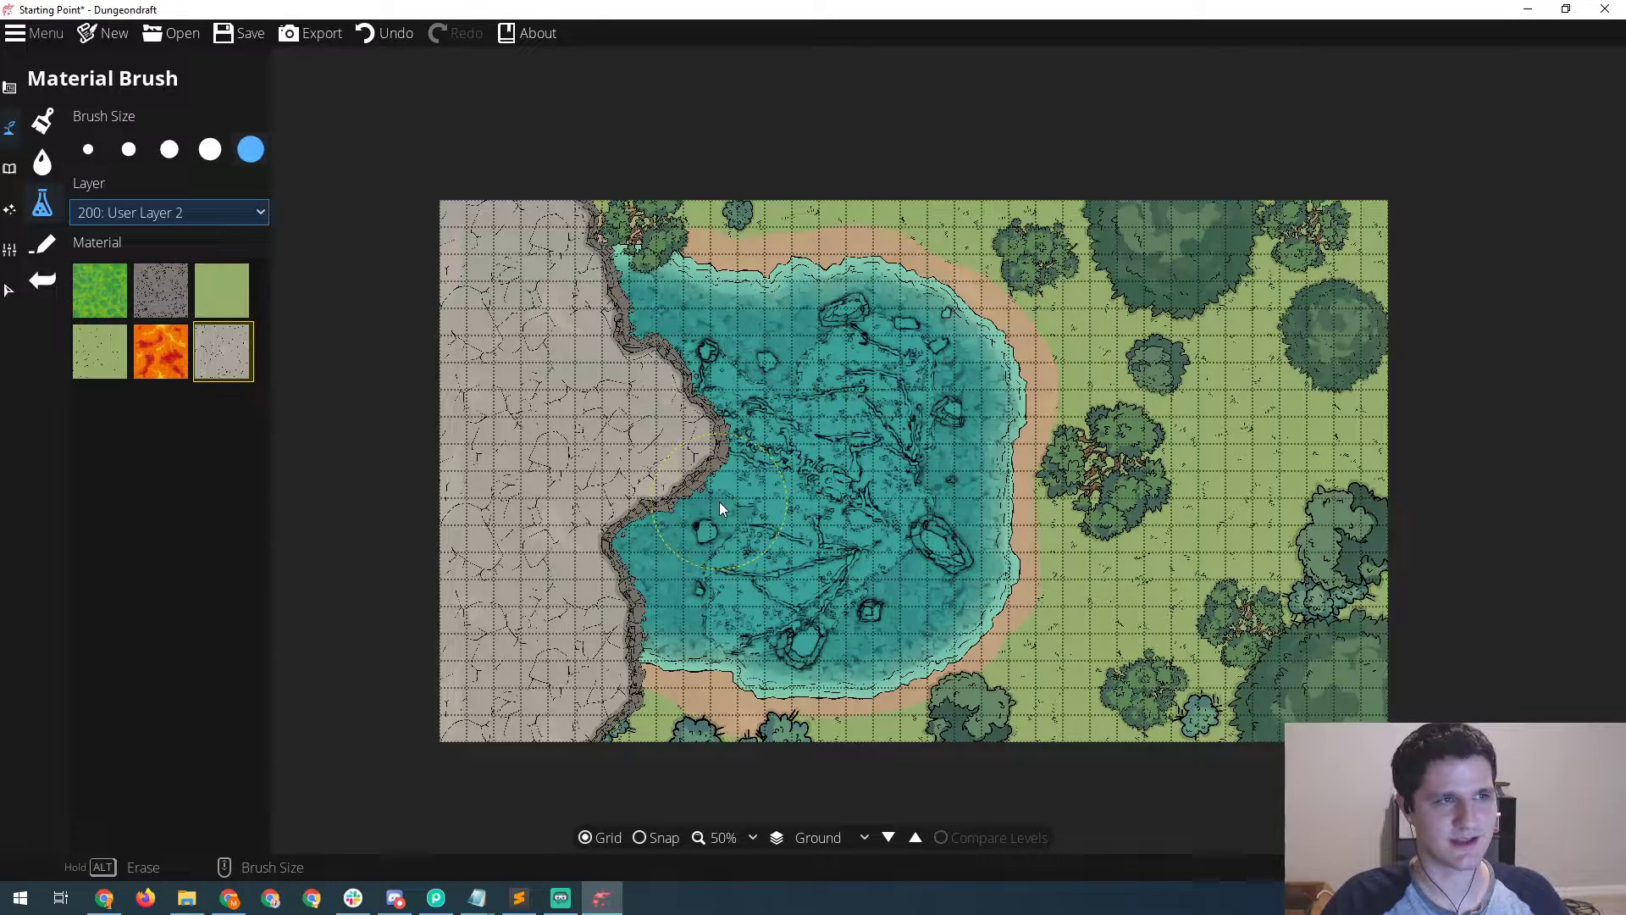
- Paint light green grass over the top-left of the stone area
{"action": "left_click", "coordinate": [101, 353]}
{"action": "scroll", "coordinate": [473, 259], "scroll_direction": "down", "scroll_amount": 2}
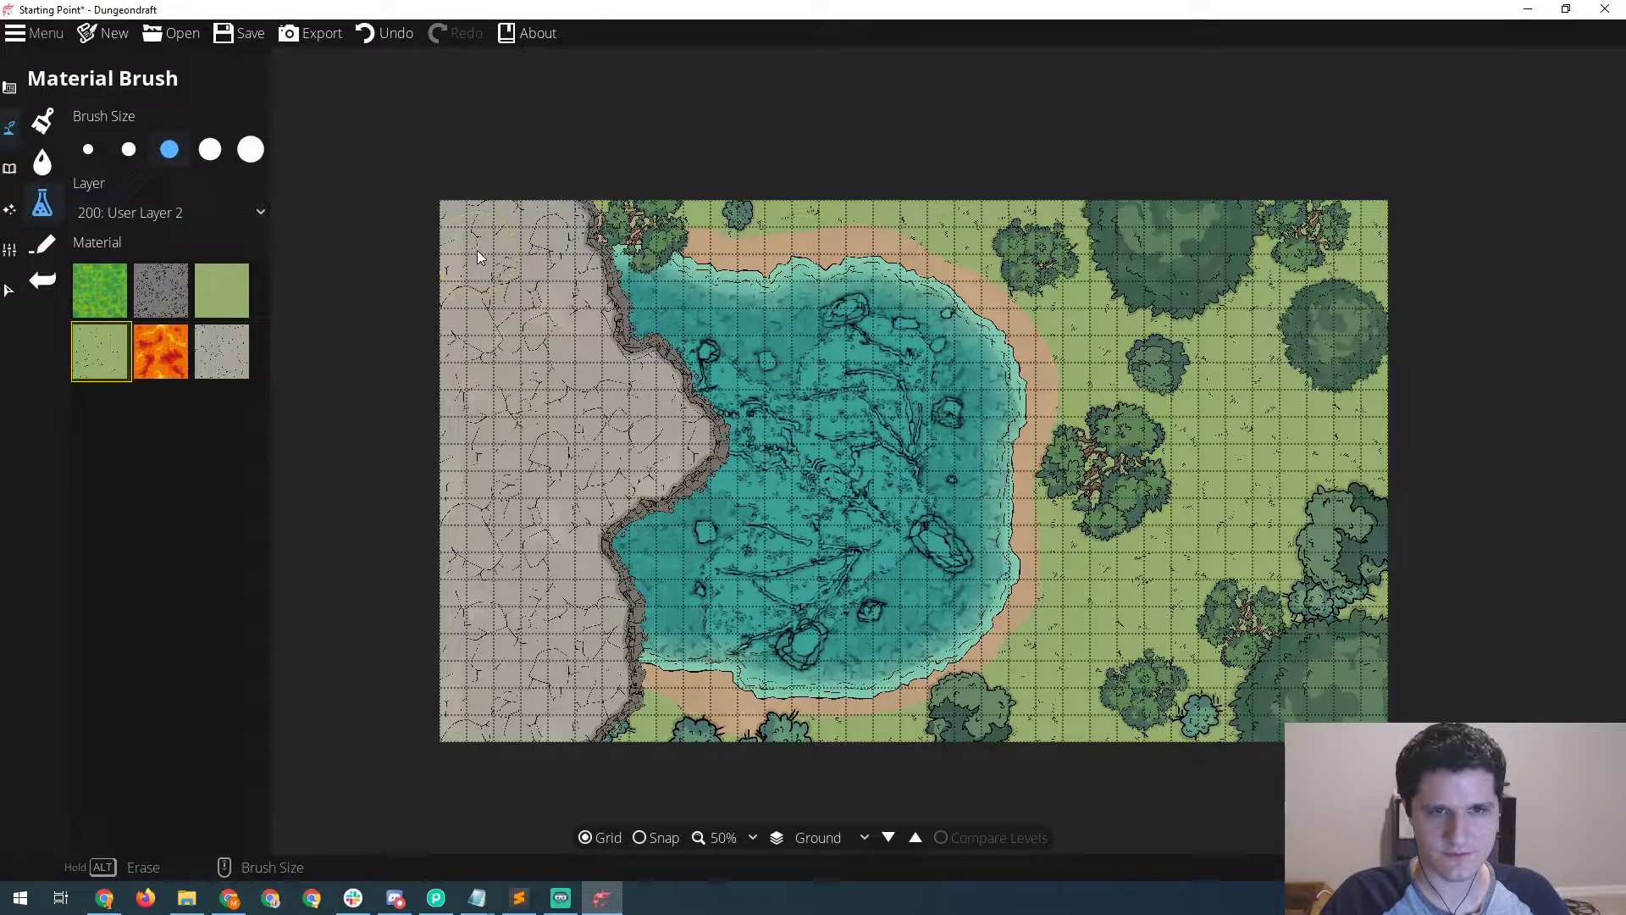
{"action": "mouse_move", "coordinate": [476, 250]}
{"action": "left_mouse_down"}
{"action": "mouse_move", "coordinate": [528, 334]}
{"action": "mouse_move", "coordinate": [498, 393]}
{"action": "mouse_move", "coordinate": [443, 331]}
{"action": "mouse_move", "coordinate": [436, 290]}
{"action": "mouse_move", "coordinate": [497, 467]}
{"action": "mouse_move", "coordinate": [516, 626]}
{"action": "mouse_move", "coordinate": [497, 731]}
{"action": "mouse_move", "coordinate": [451, 715]}
{"action": "mouse_move", "coordinate": [426, 444]}
{"action": "mouse_move", "coordinate": [499, 634]}
{"action": "mouse_move", "coordinate": [551, 673]}
{"action": "mouse_move", "coordinate": [556, 712]}
{"action": "mouse_move", "coordinate": [586, 678]}
{"action": "mouse_move", "coordinate": [554, 704]}
{"action": "mouse_move", "coordinate": [587, 540]}
{"action": "mouse_move", "coordinate": [518, 460]}
{"action": "mouse_move", "coordinate": [554, 467]}
{"action": "mouse_move", "coordinate": [553, 576]}
{"action": "mouse_move", "coordinate": [560, 380]}
{"action": "mouse_move", "coordinate": [509, 221]}
{"action": "mouse_move", "coordinate": [577, 346]}
{"action": "mouse_move", "coordinate": [539, 481]}
{"action": "mouse_move", "coordinate": [507, 365]}
{"action": "mouse_move", "coordinate": [509, 457]}
{"action": "left_mouse_up"}
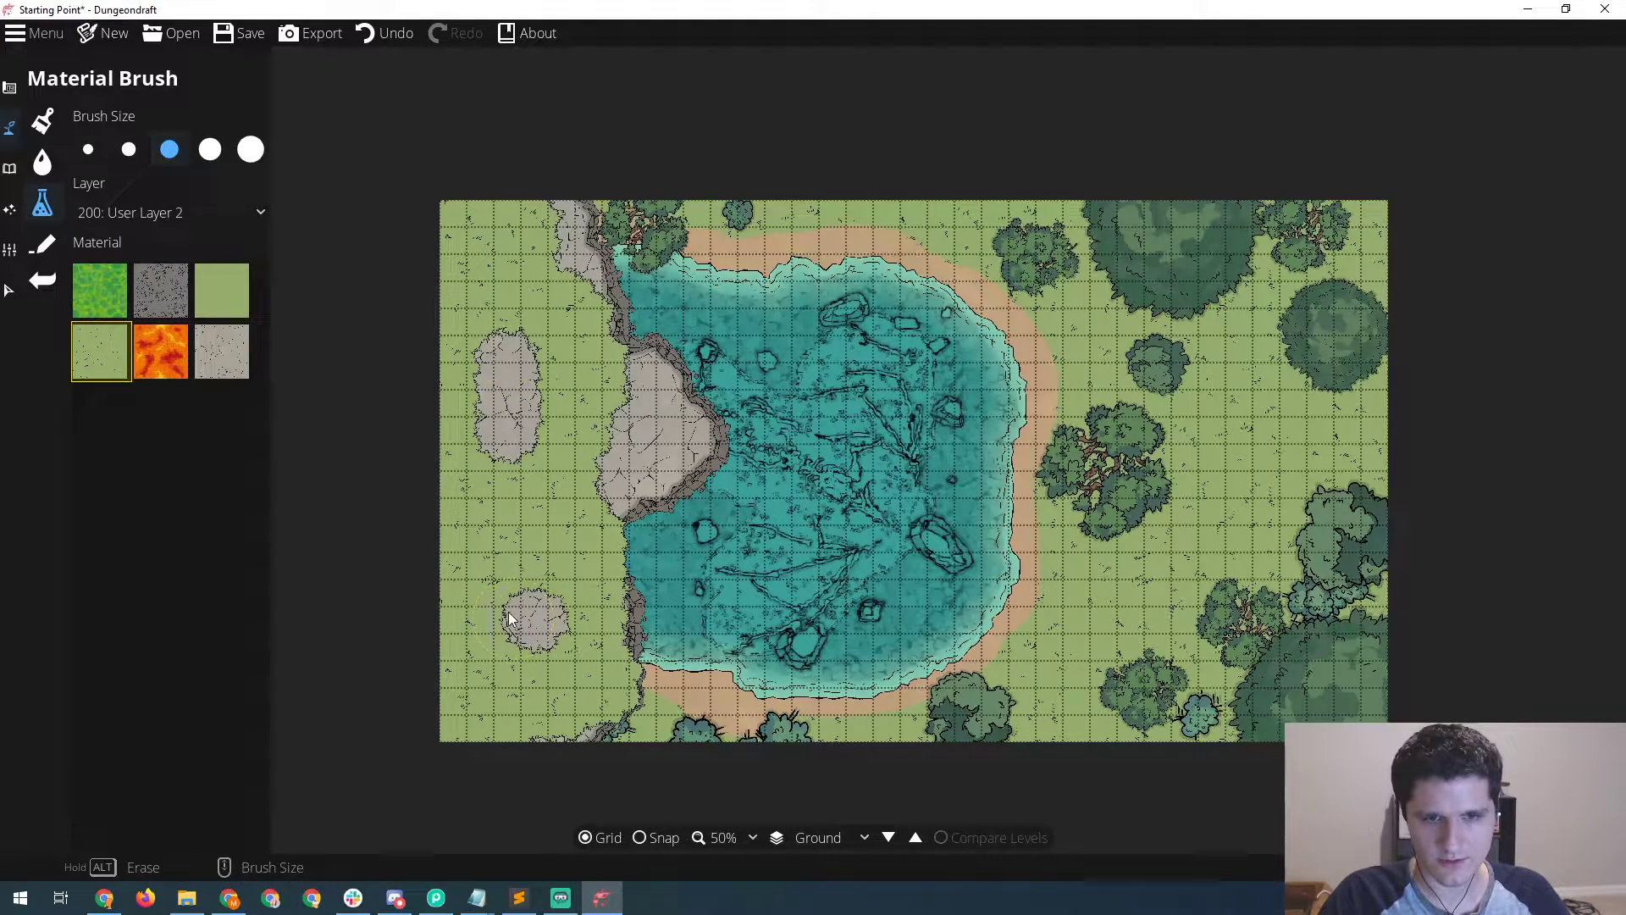
- Erase grass to expose stone patches on the left, and grass over the central stone's right part
{"action": "mouse_move", "coordinate": [508, 612]}
{"action": "left_mouse_down"}
{"action": "mouse_move", "coordinate": [523, 680]}
{"action": "mouse_move", "coordinate": [496, 710]}
{"action": "left_mouse_up"}
{"action": "left_click_drag", "start_coordinate": [486, 241], "coordinate": [489, 254]}
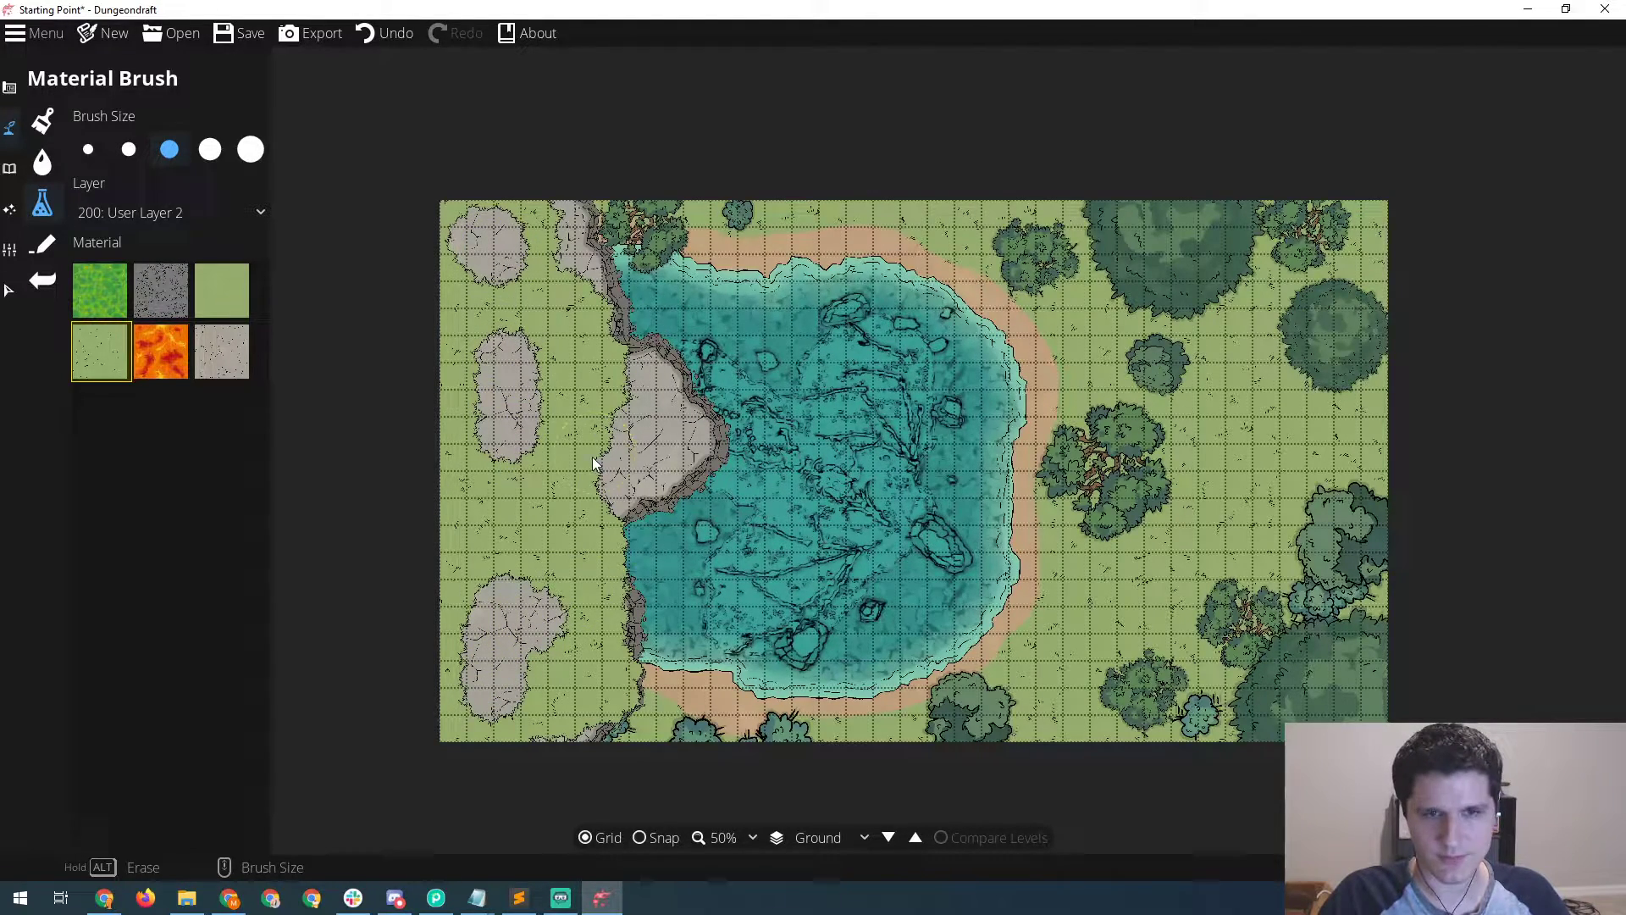
{"action": "left_click_drag", "start_coordinate": [545, 410], "coordinate": [494, 436]}
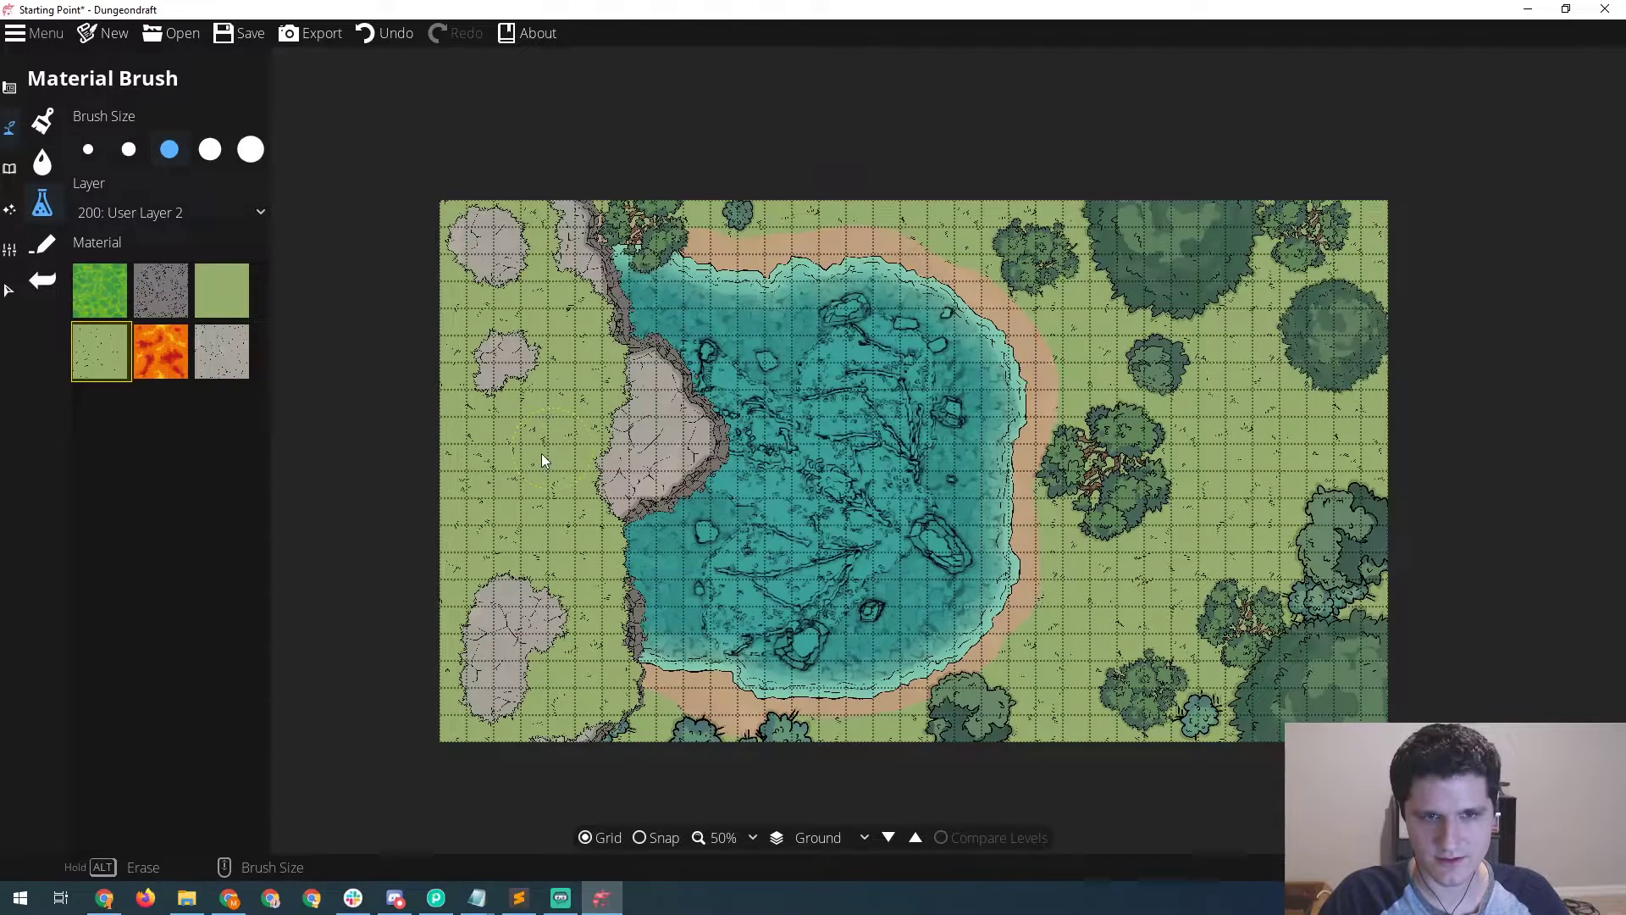
{"action": "scroll", "coordinate": [701, 439], "scroll_direction": "down", "scroll_amount": 2}
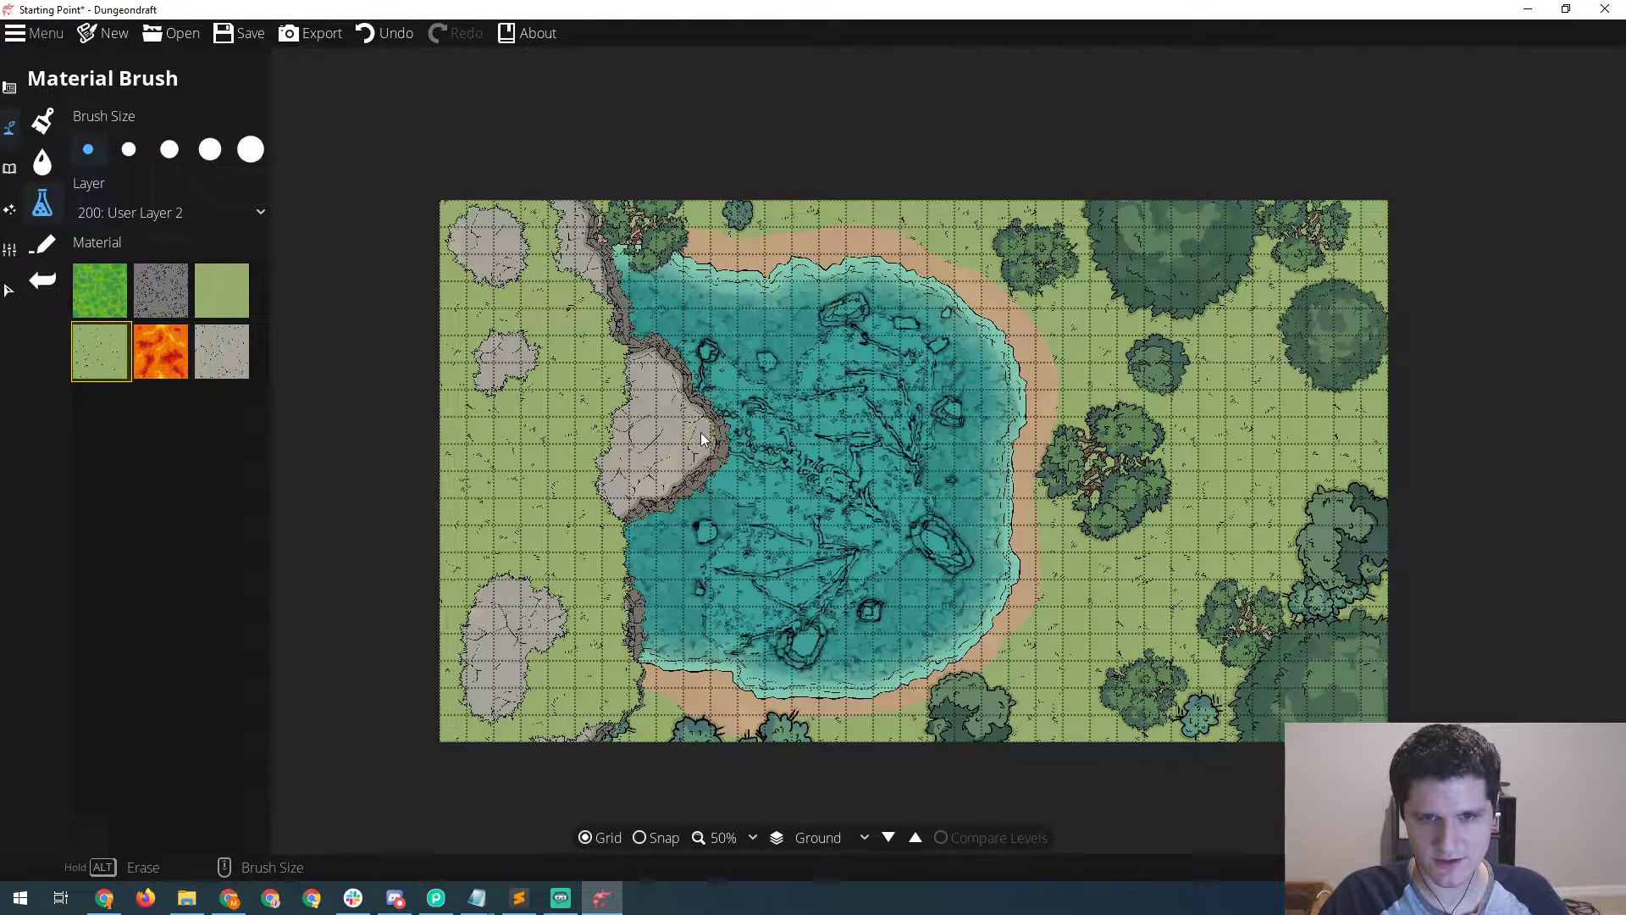
{"action": "mouse_move", "coordinate": [679, 410]}
{"action": "left_mouse_down"}
{"action": "mouse_move", "coordinate": [700, 424]}
{"action": "mouse_move", "coordinate": [688, 364]}
{"action": "mouse_move", "coordinate": [719, 480]}
{"action": "mouse_move", "coordinate": [745, 459]}
{"action": "mouse_move", "coordinate": [685, 445]}
{"action": "mouse_move", "coordinate": [670, 372]}
{"action": "mouse_move", "coordinate": [637, 352]}
{"action": "left_mouse_up"}
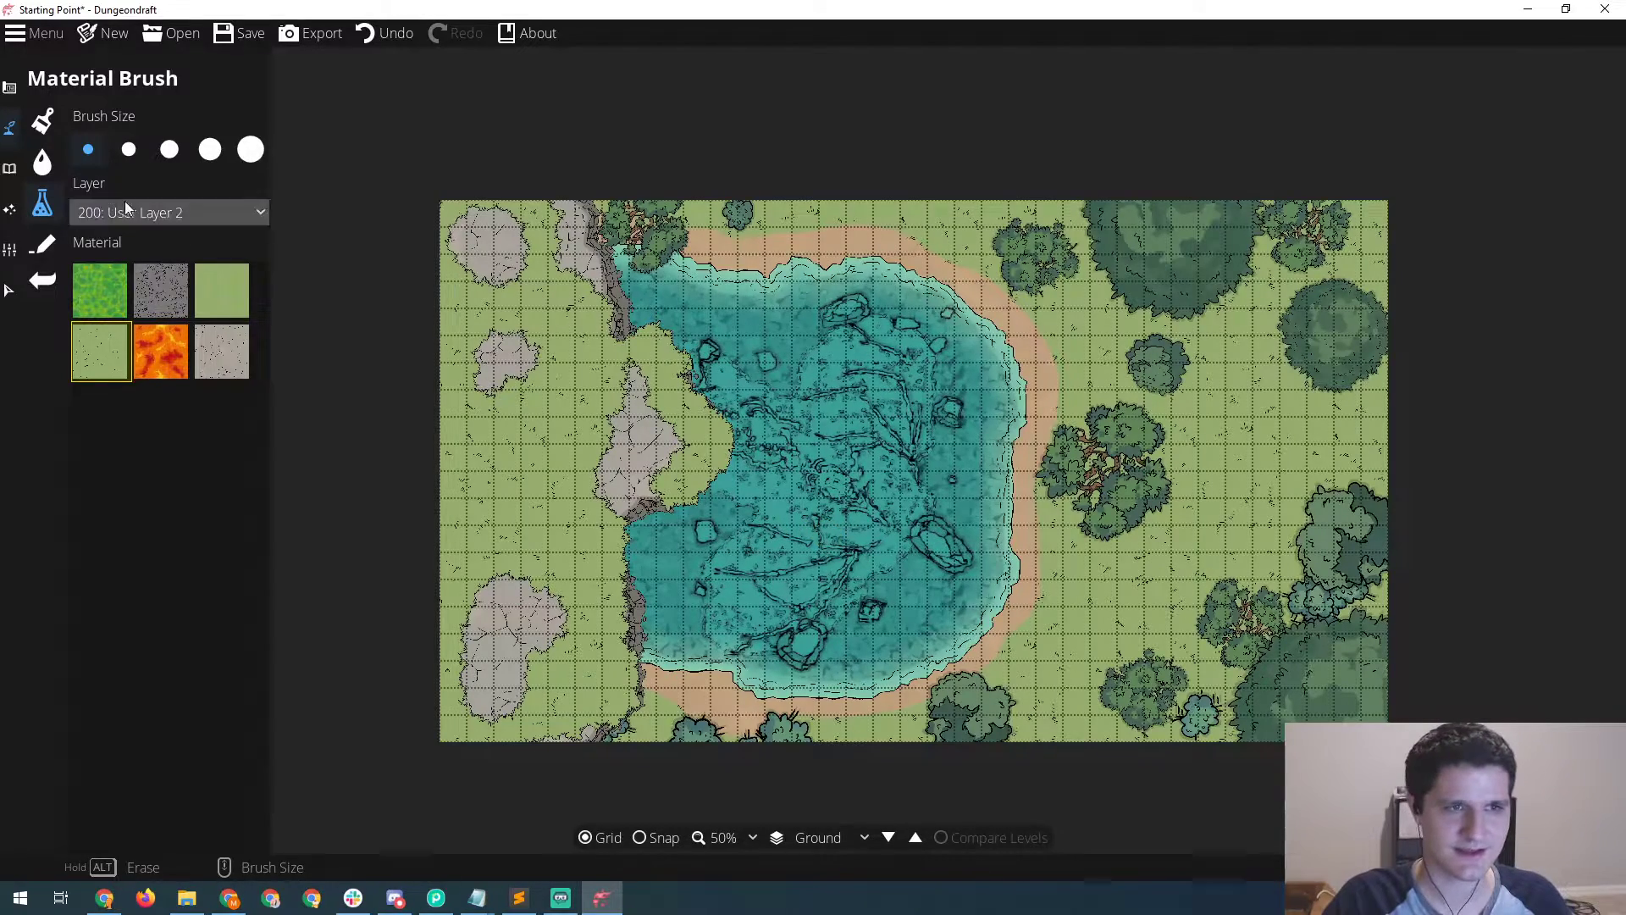
- Switch to single object placement, clear the Tags filter to --- and set the Library to All
{"action": "left_click", "coordinate": [10, 168]}
{"action": "left_click", "coordinate": [63, 129]}
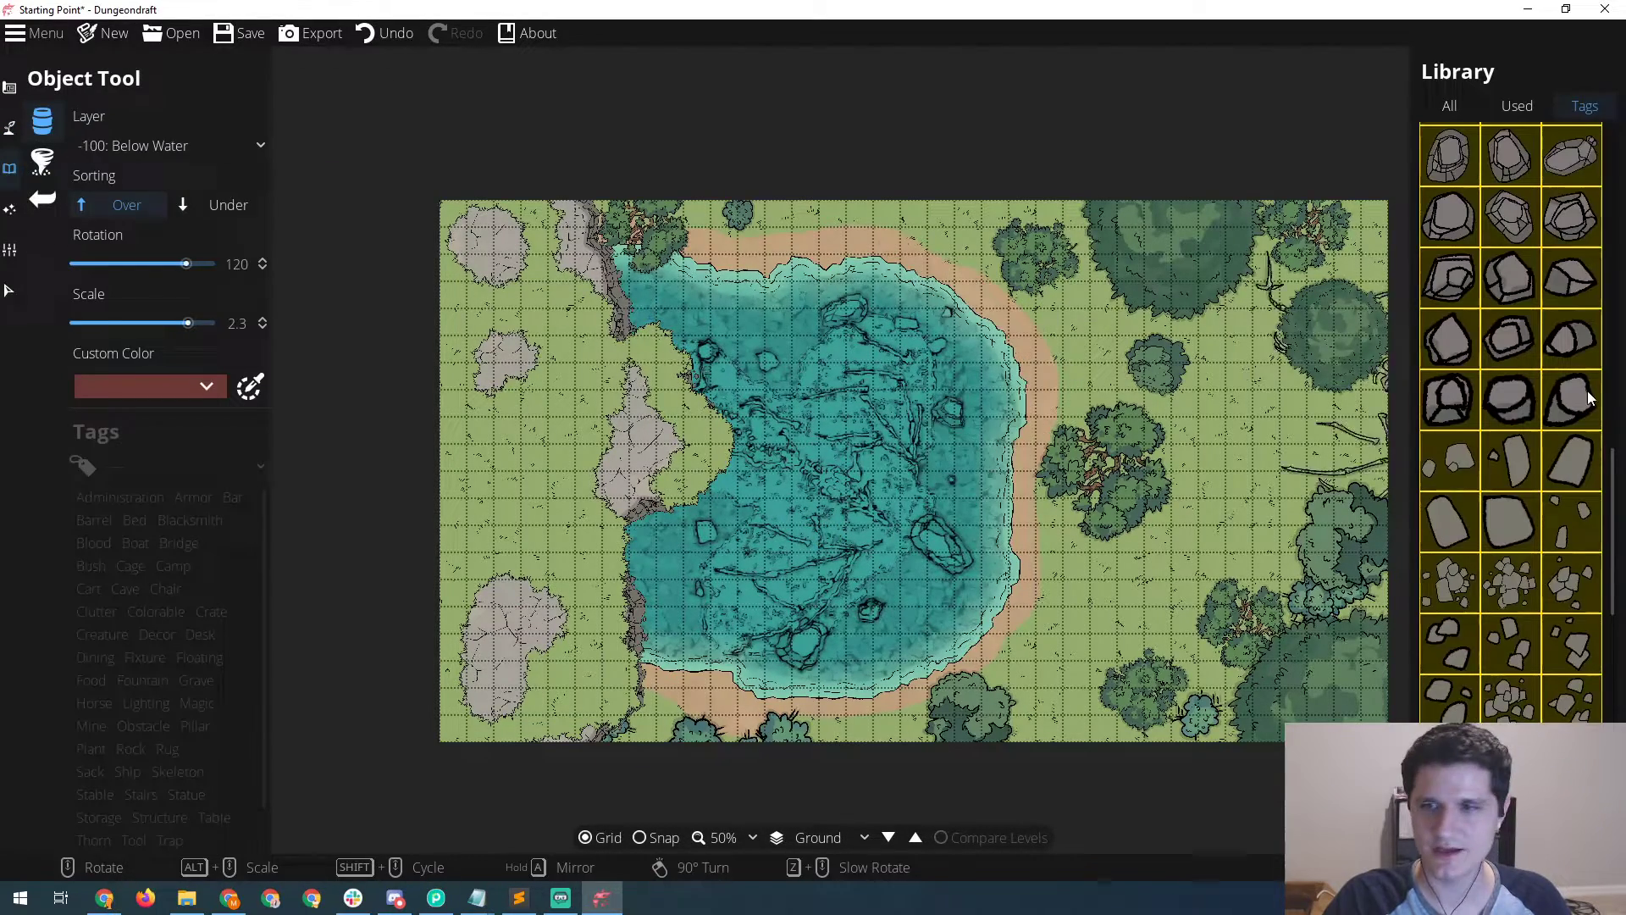
{"action": "left_click", "coordinate": [1571, 280]}
{"action": "left_click", "coordinate": [169, 465]}
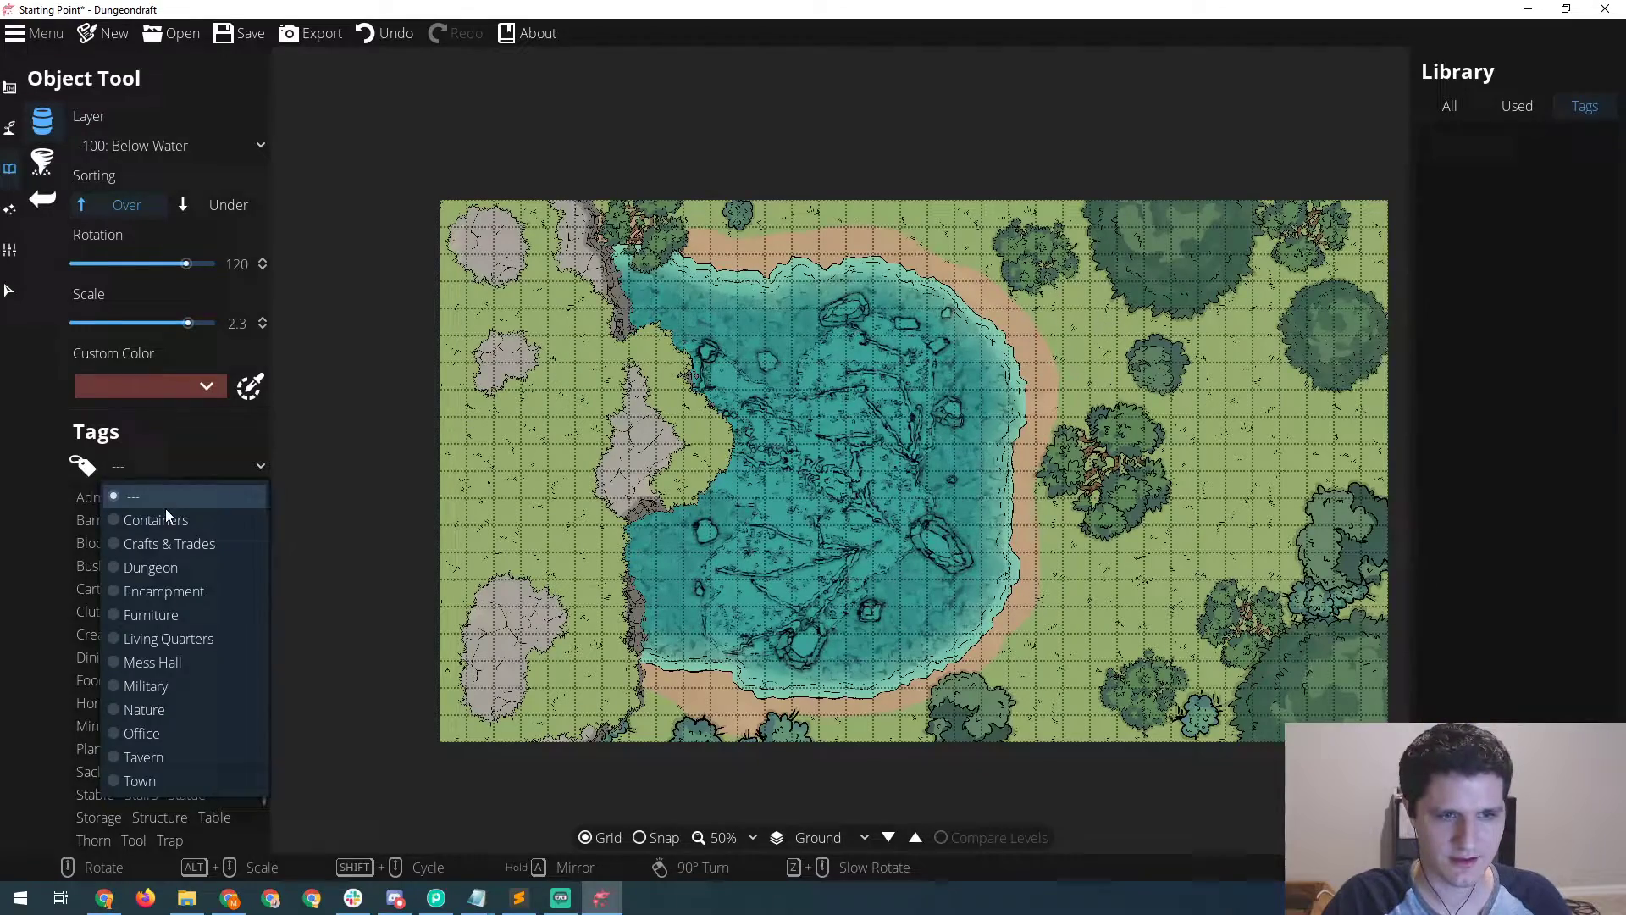
{"action": "left_click", "coordinate": [165, 490]}
{"action": "left_click", "coordinate": [1445, 103]}
{"action": "left_click", "coordinate": [1574, 273]}
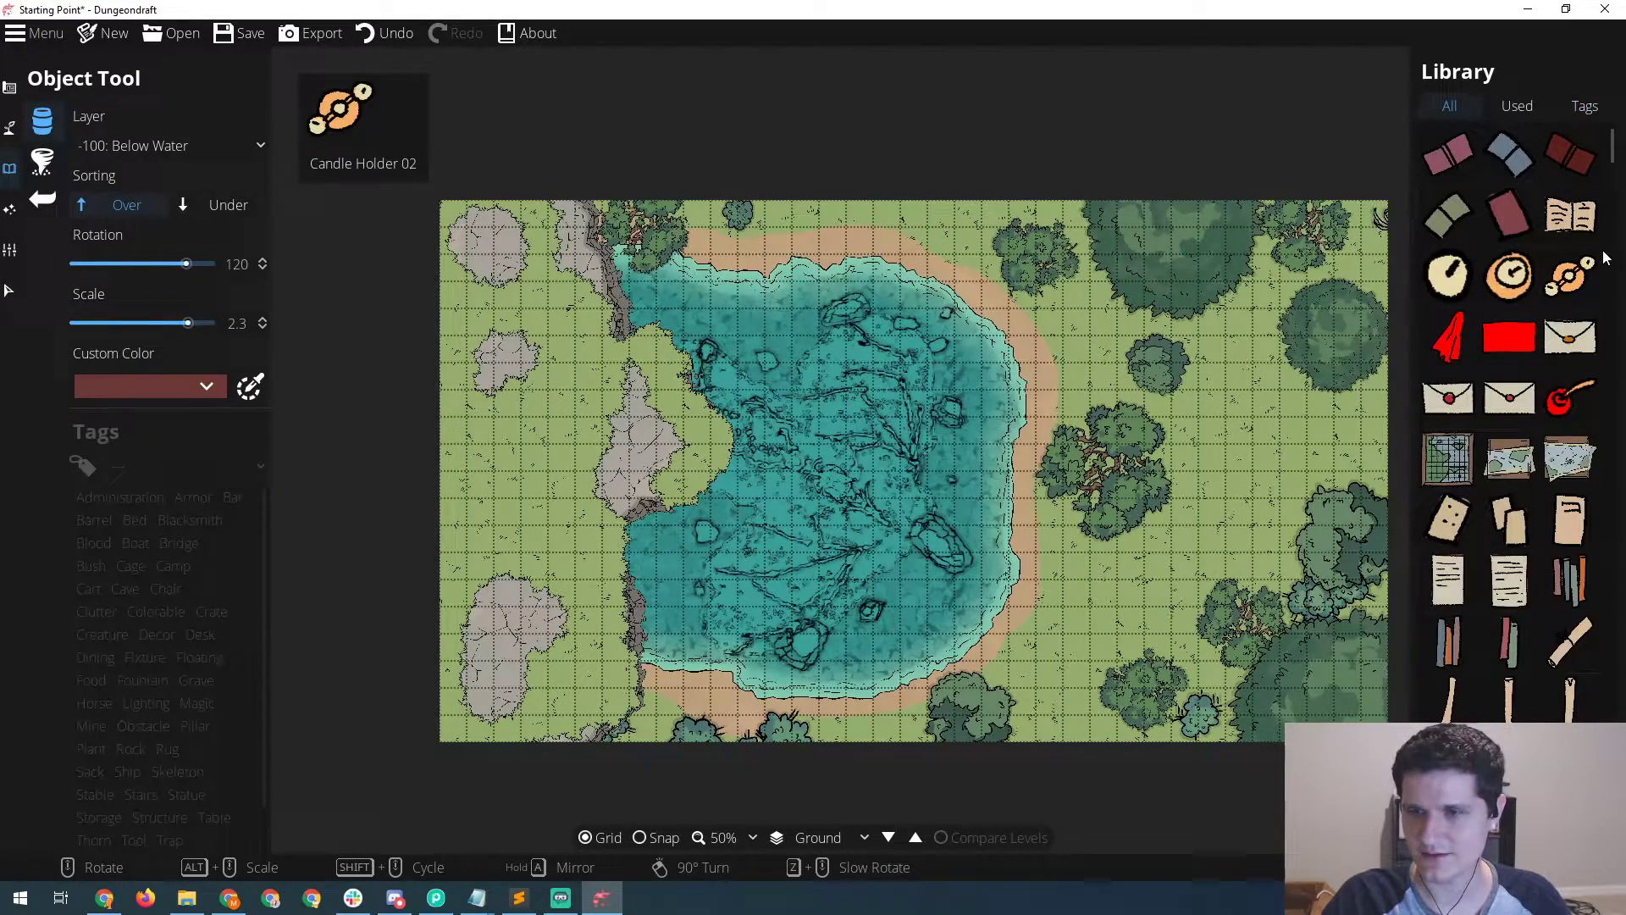
- Select Statue 01 further down the full asset library
{"action": "scroll", "coordinate": [1582, 275], "scroll_direction": "down", "scroll_amount": 10}
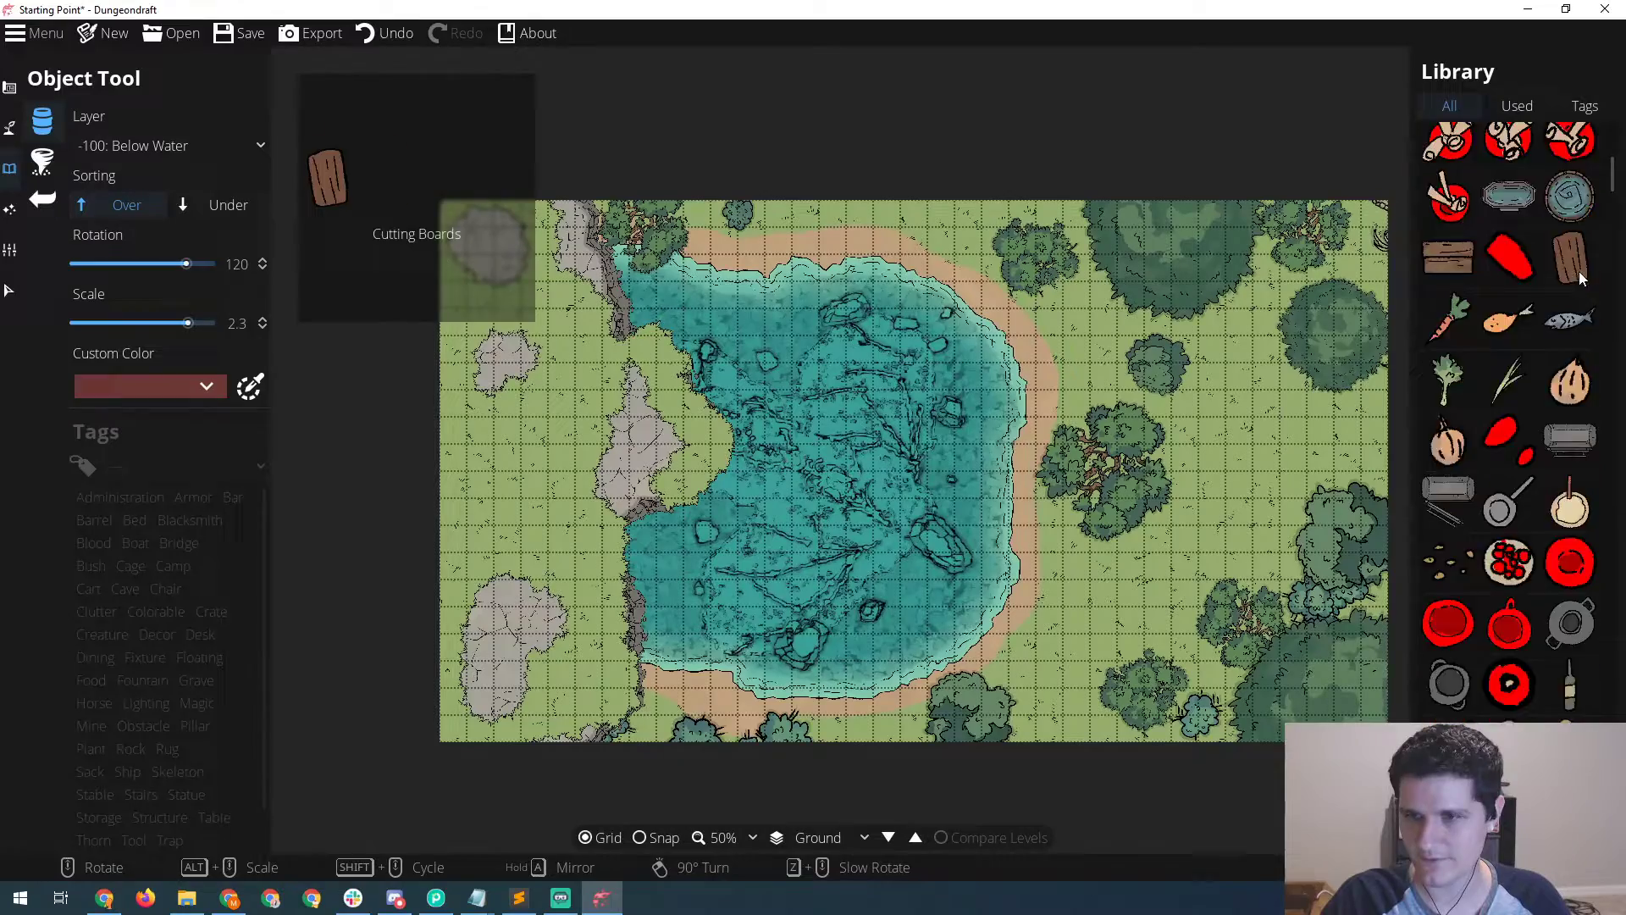
{"action": "scroll", "coordinate": [1579, 281], "scroll_direction": "down", "scroll_amount": 10}
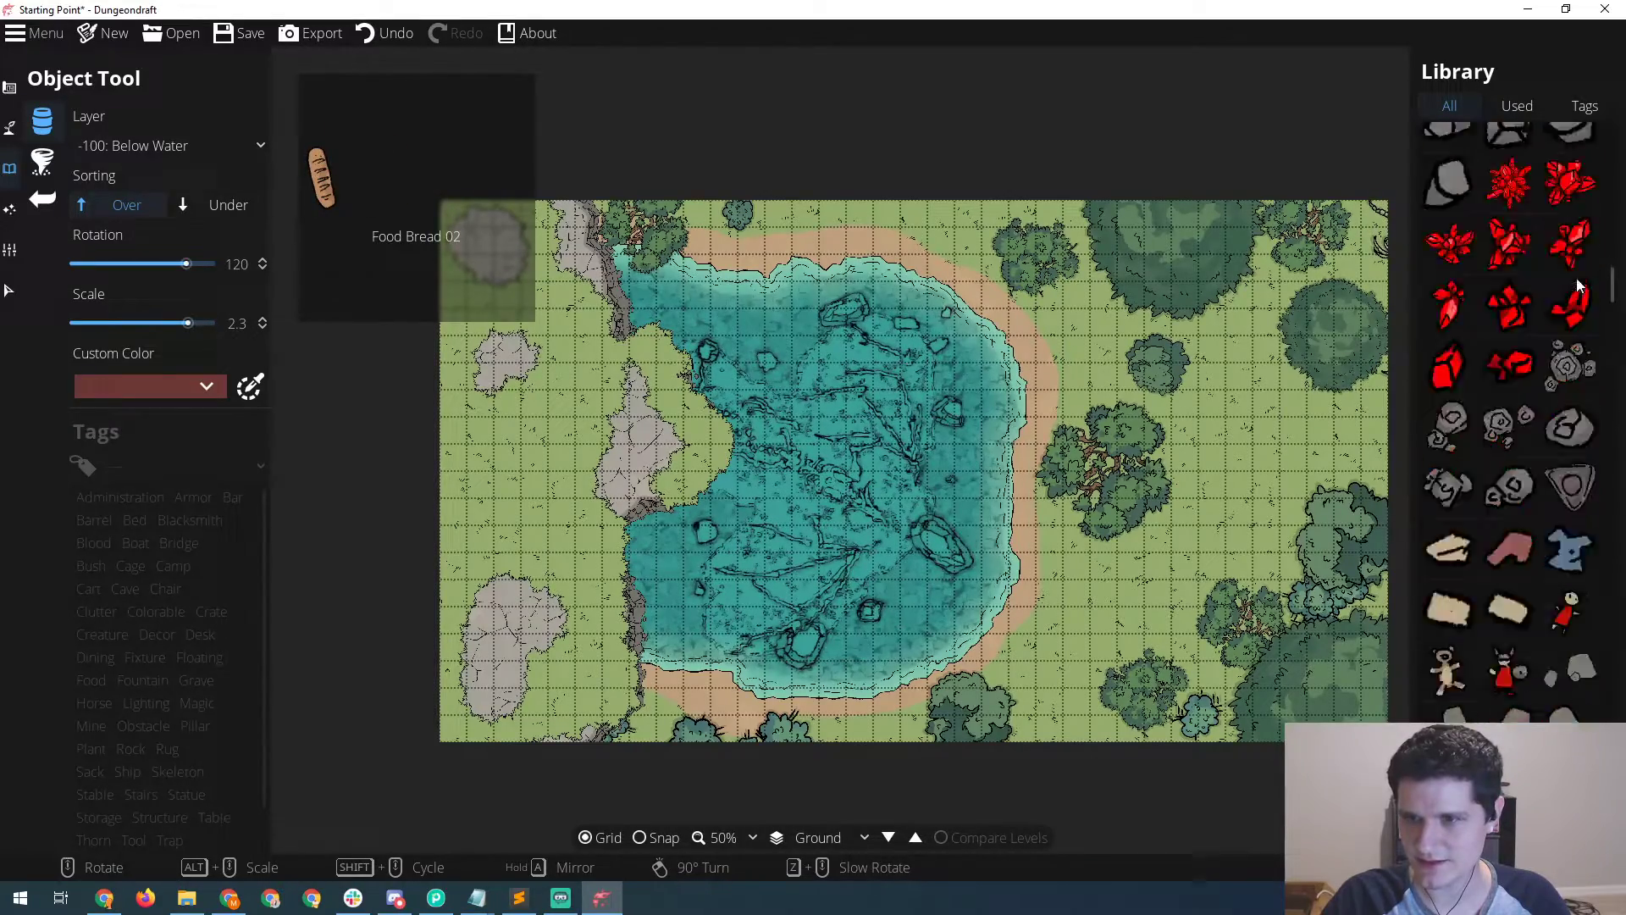
{"action": "scroll", "coordinate": [1577, 283], "scroll_direction": "down", "scroll_amount": 10}
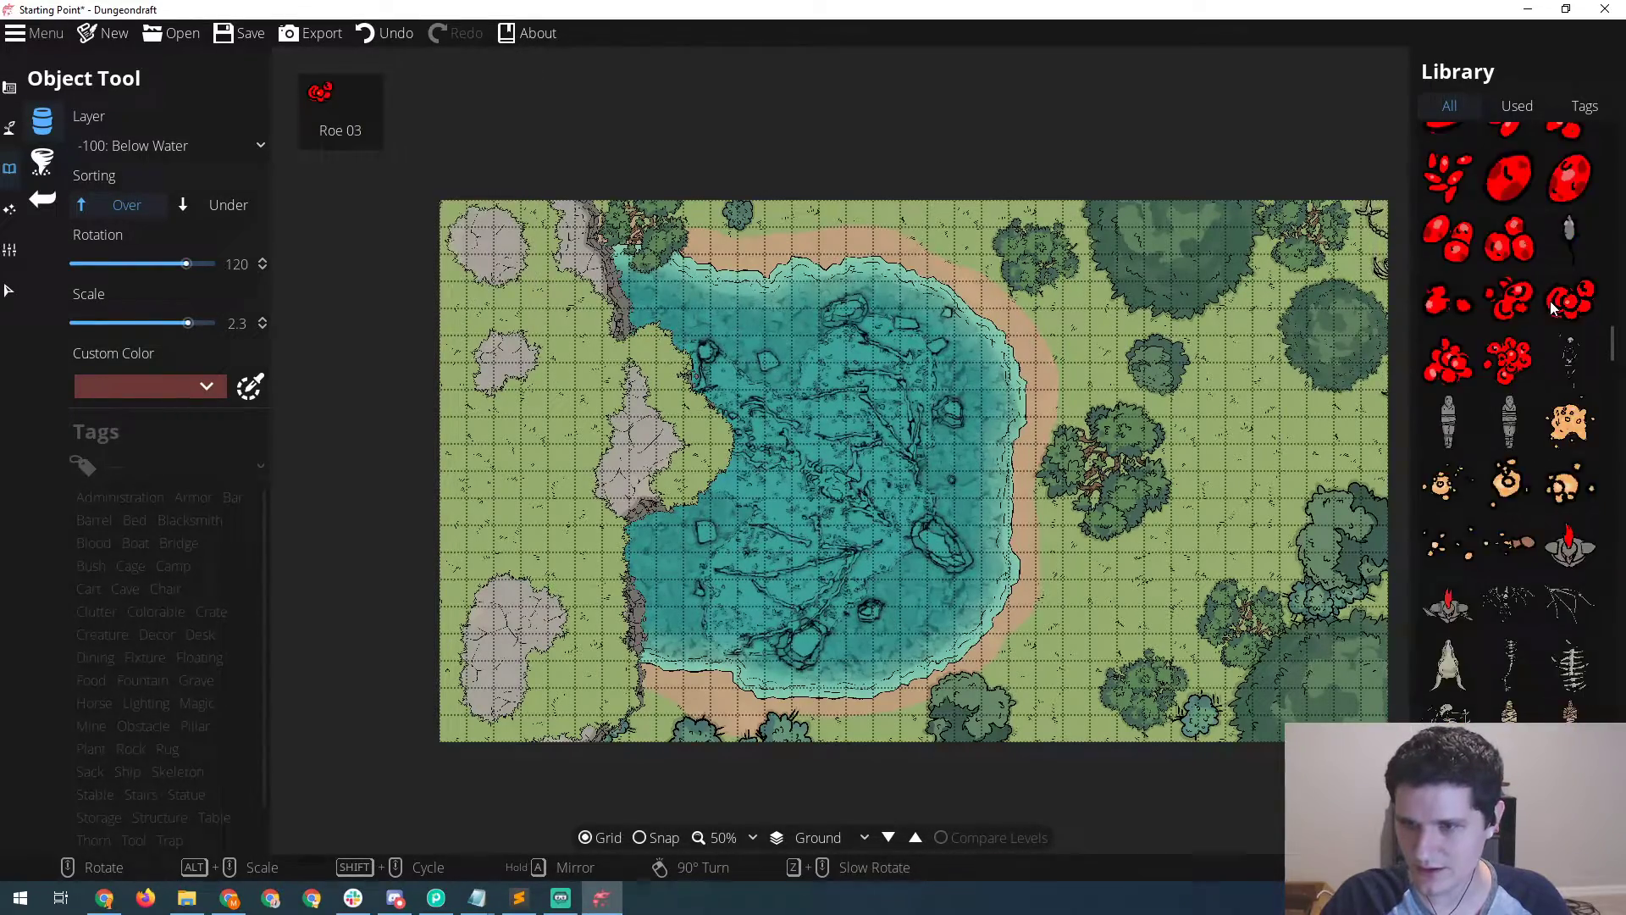
{"action": "scroll", "coordinate": [1549, 304], "scroll_direction": "down", "scroll_amount": 4}
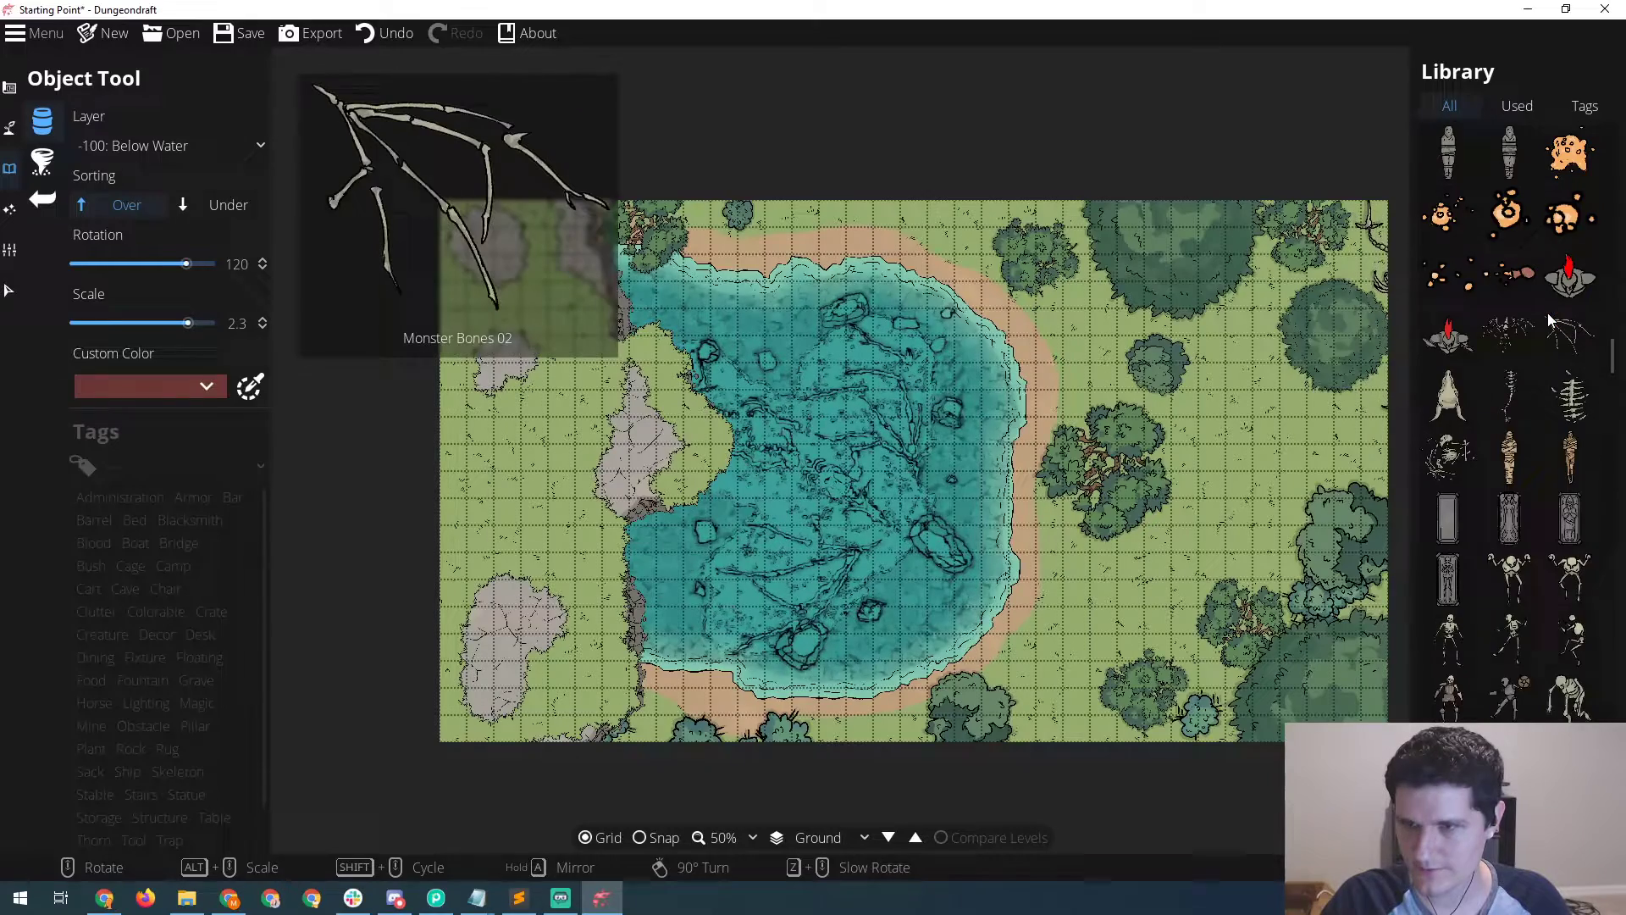
{"action": "scroll", "coordinate": [1547, 316], "scroll_direction": "down", "scroll_amount": 6}
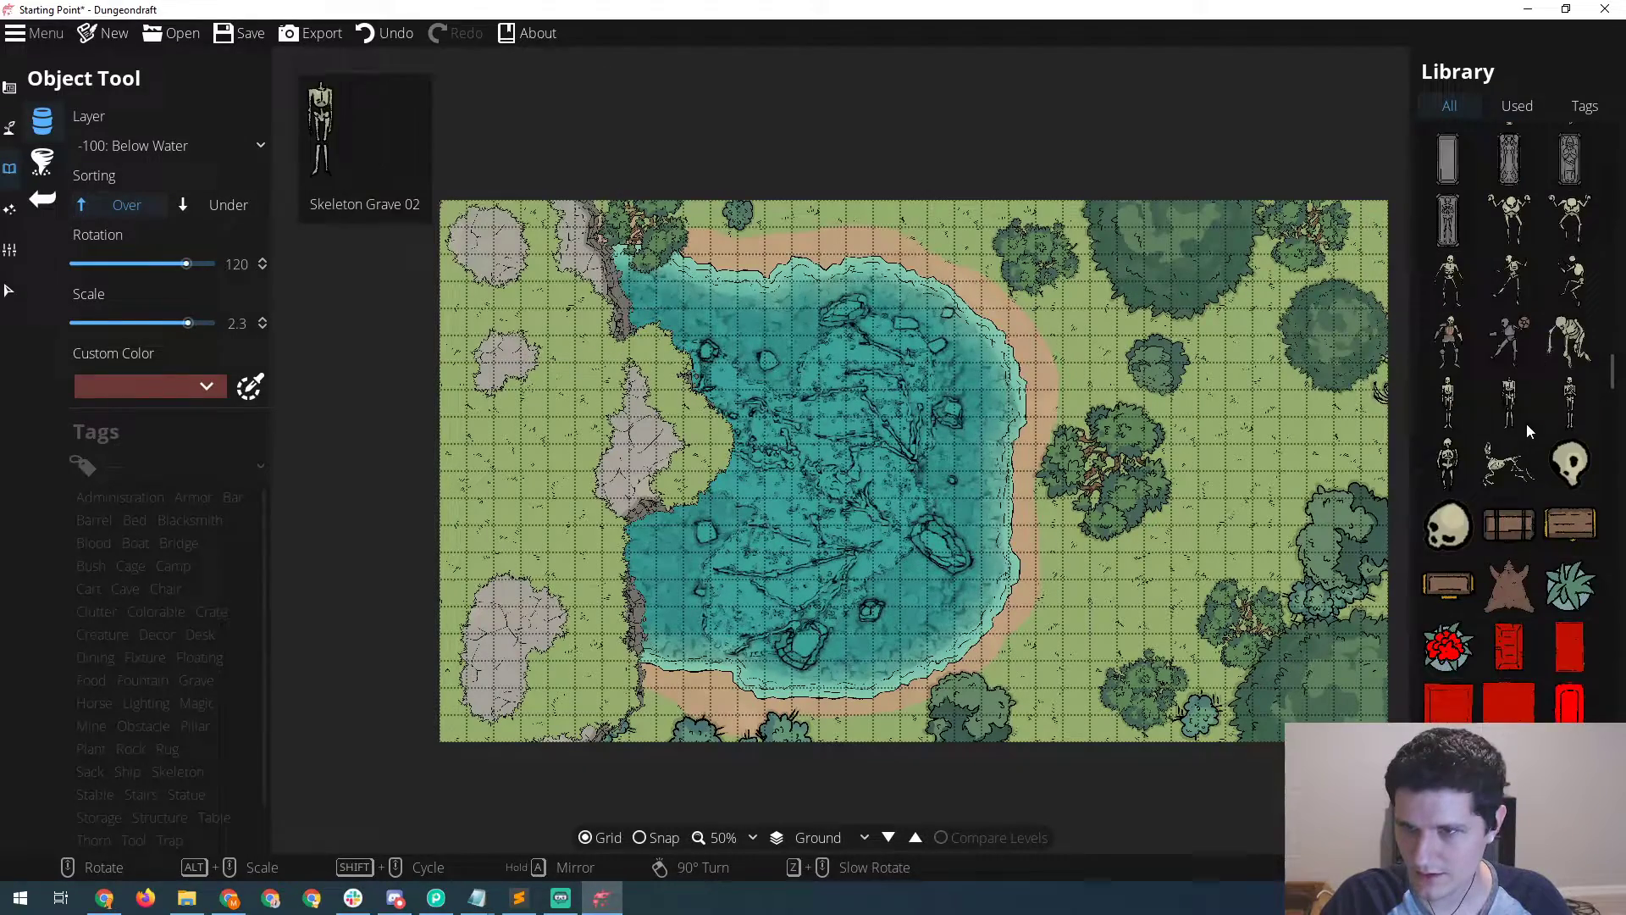
{"action": "scroll", "coordinate": [1502, 373], "scroll_direction": "down", "scroll_amount": 7}
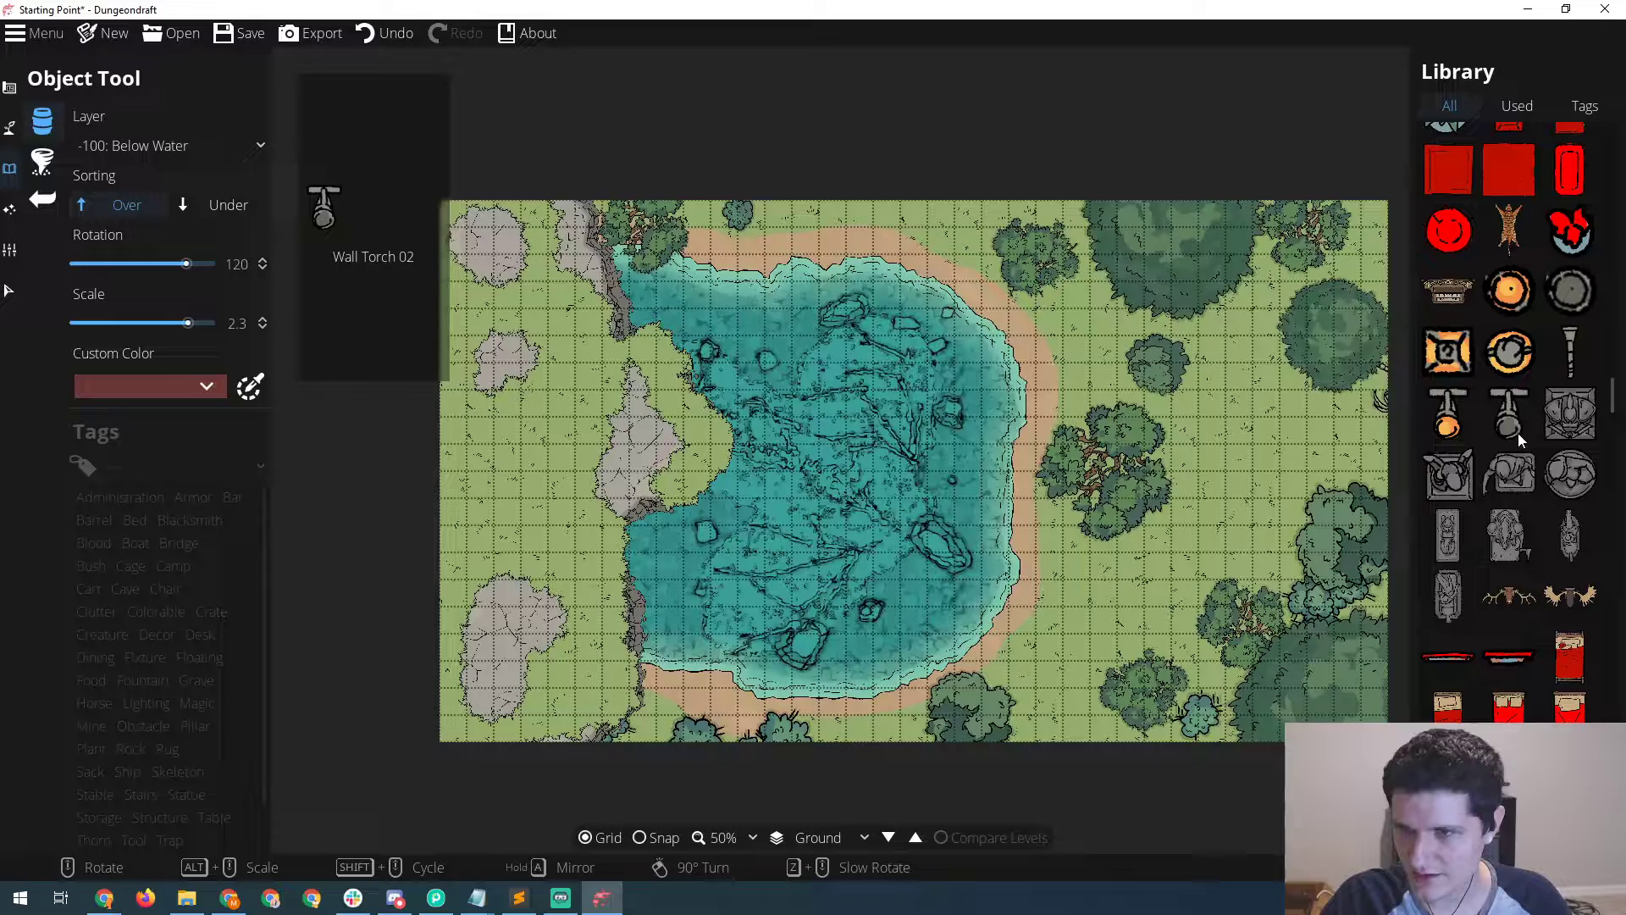
{"action": "left_click", "coordinate": [1574, 420]}
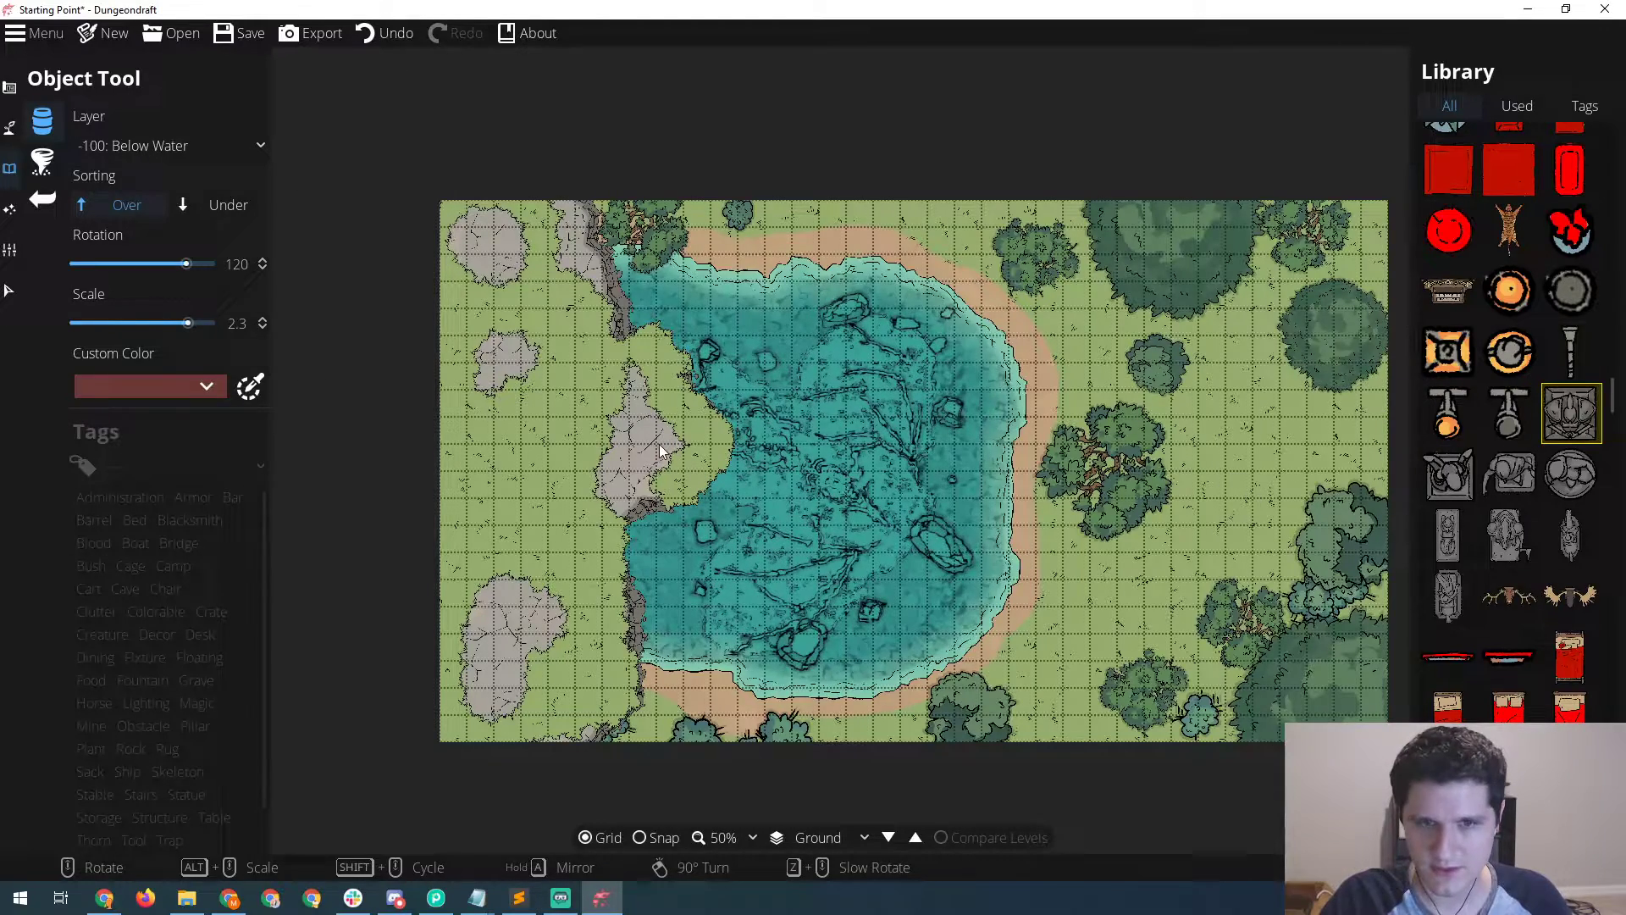
- Place Statue 01 at rotation 90, scale 4 on the western lakeside outcrop, on 200: User Layer 2
{"action": "left_click", "coordinate": [221, 146]}
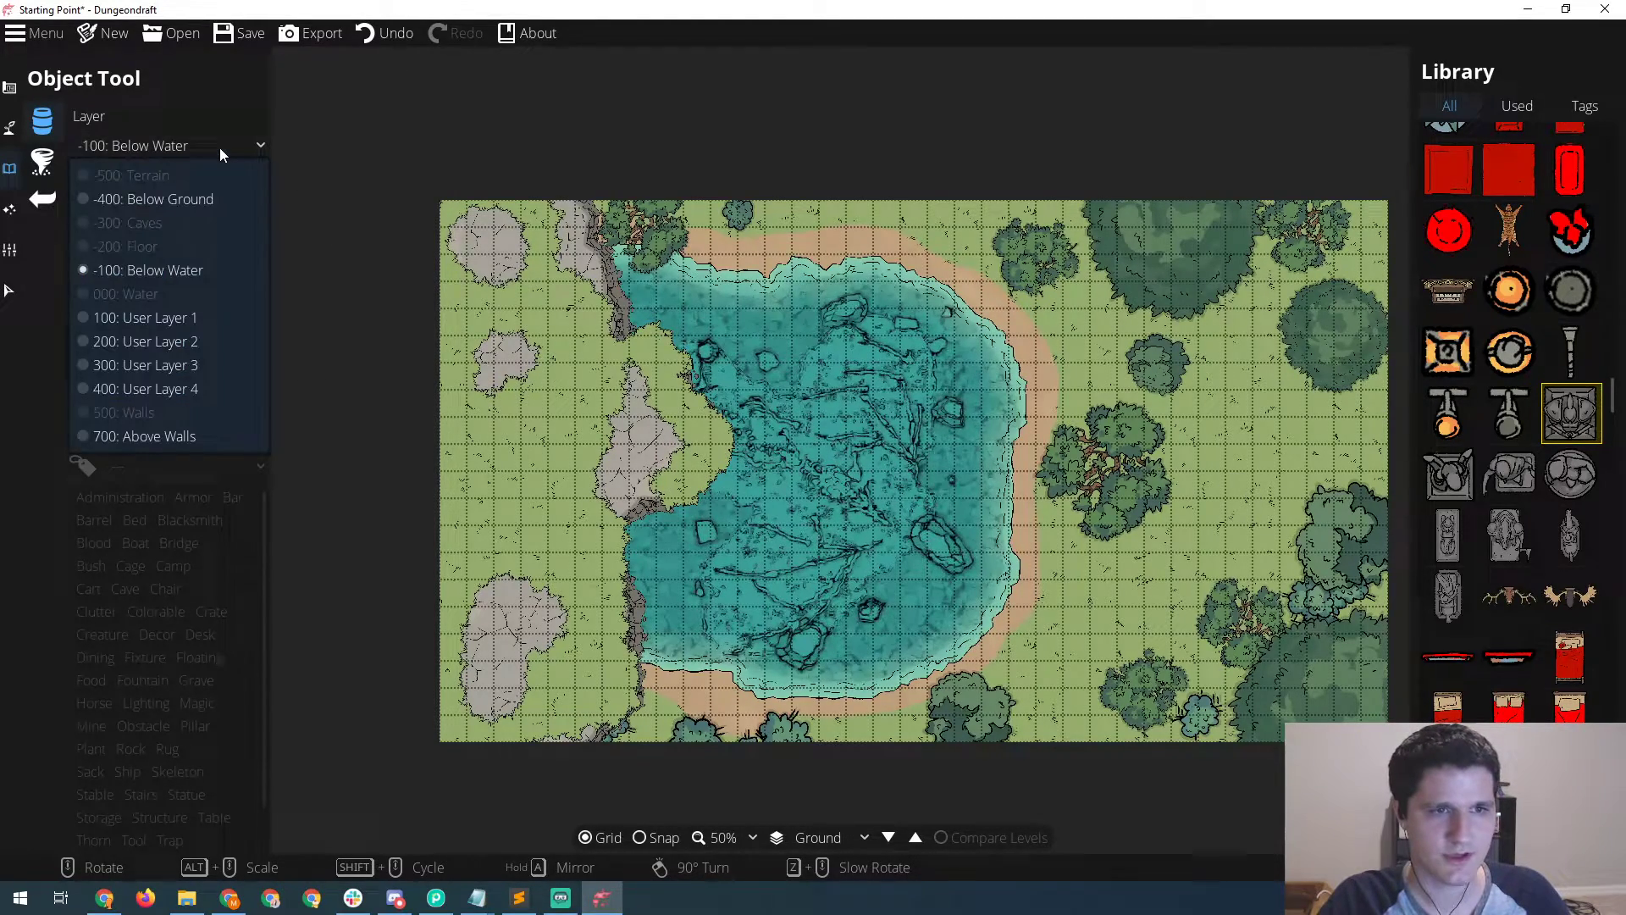
{"action": "left_click", "coordinate": [158, 343]}
{"action": "scroll", "coordinate": [681, 436], "scroll_direction": "down", "scroll_amount": 2}
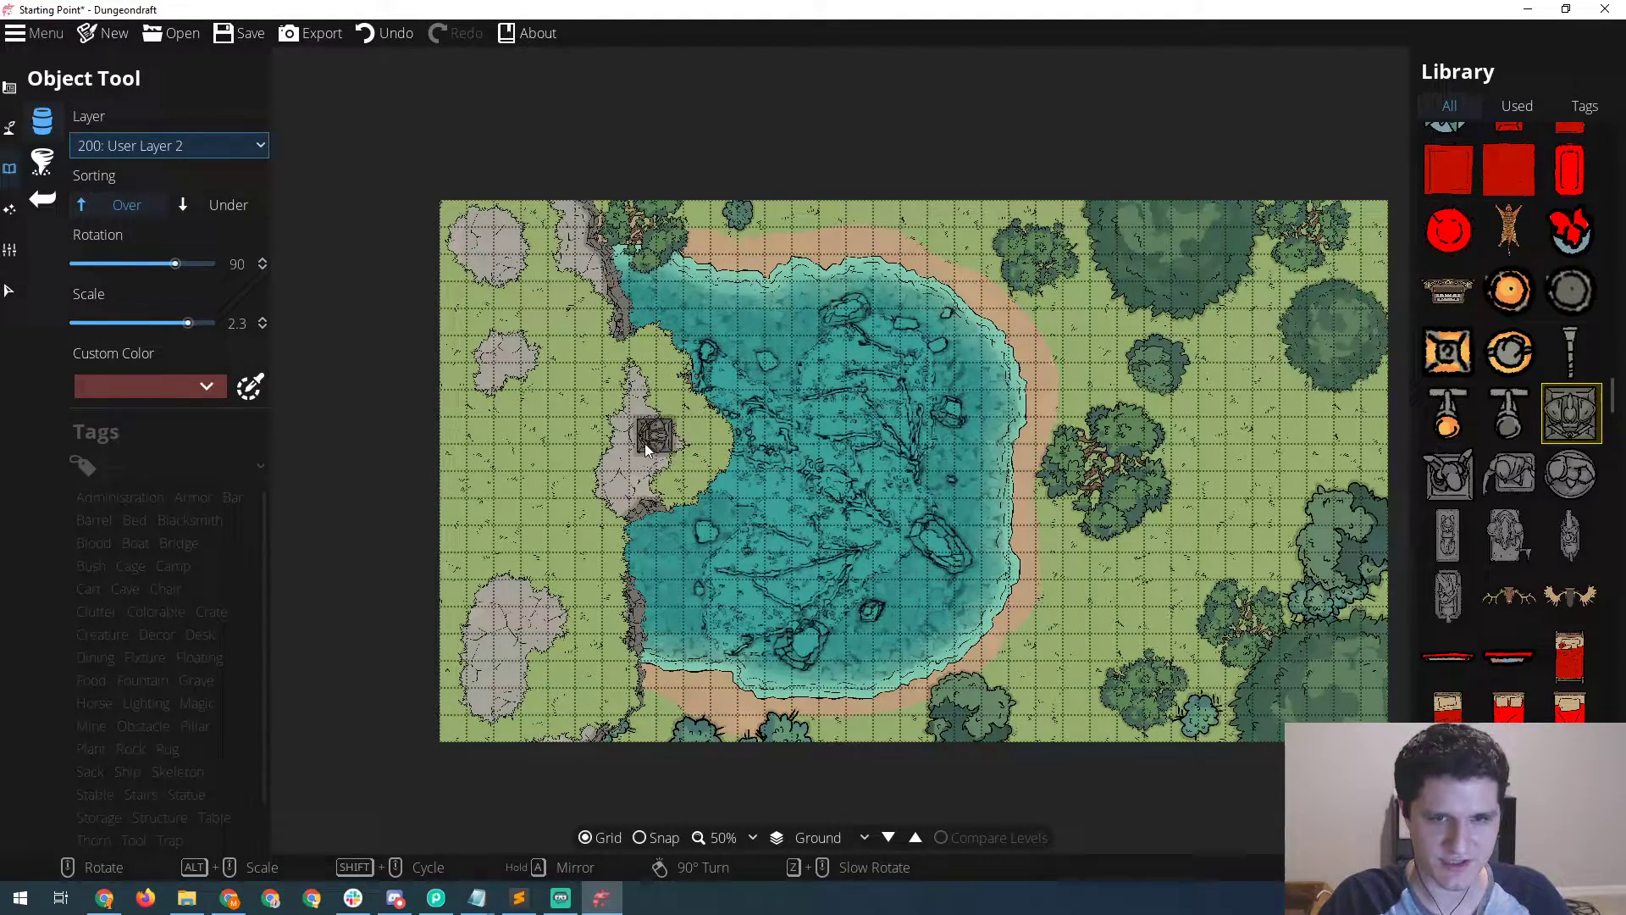
{"action": "scroll", "coordinate": [673, 449], "scroll_direction": "up", "scroll_amount": 4, "text": "alt"}
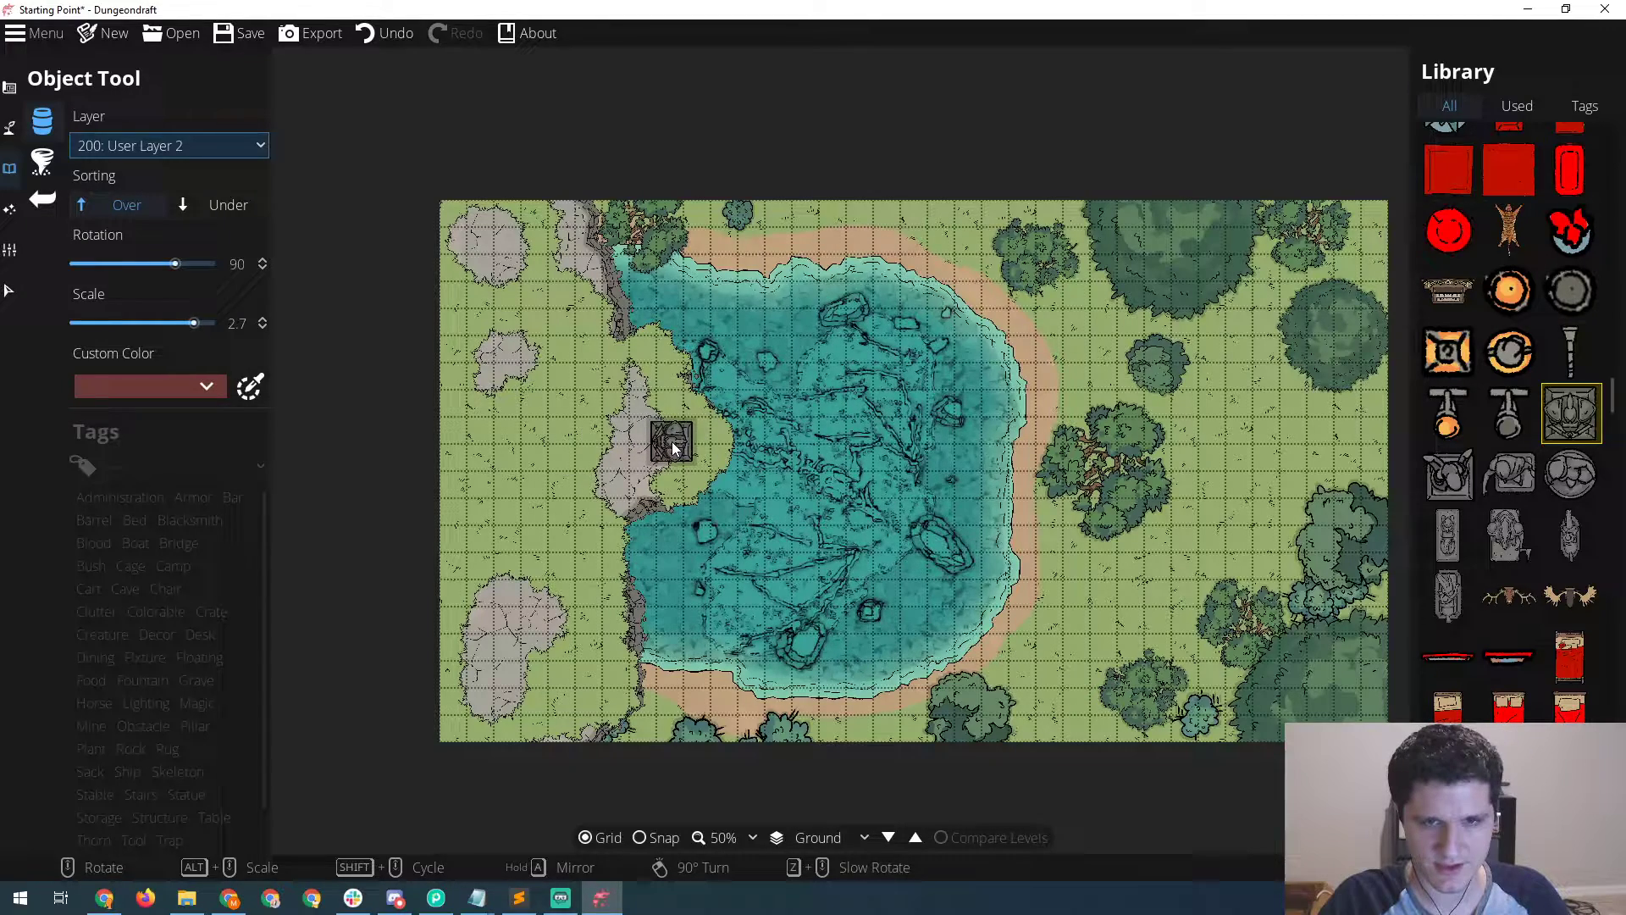
{"action": "scroll", "coordinate": [670, 445], "scroll_direction": "up", "scroll_amount": 13, "text": "alt"}
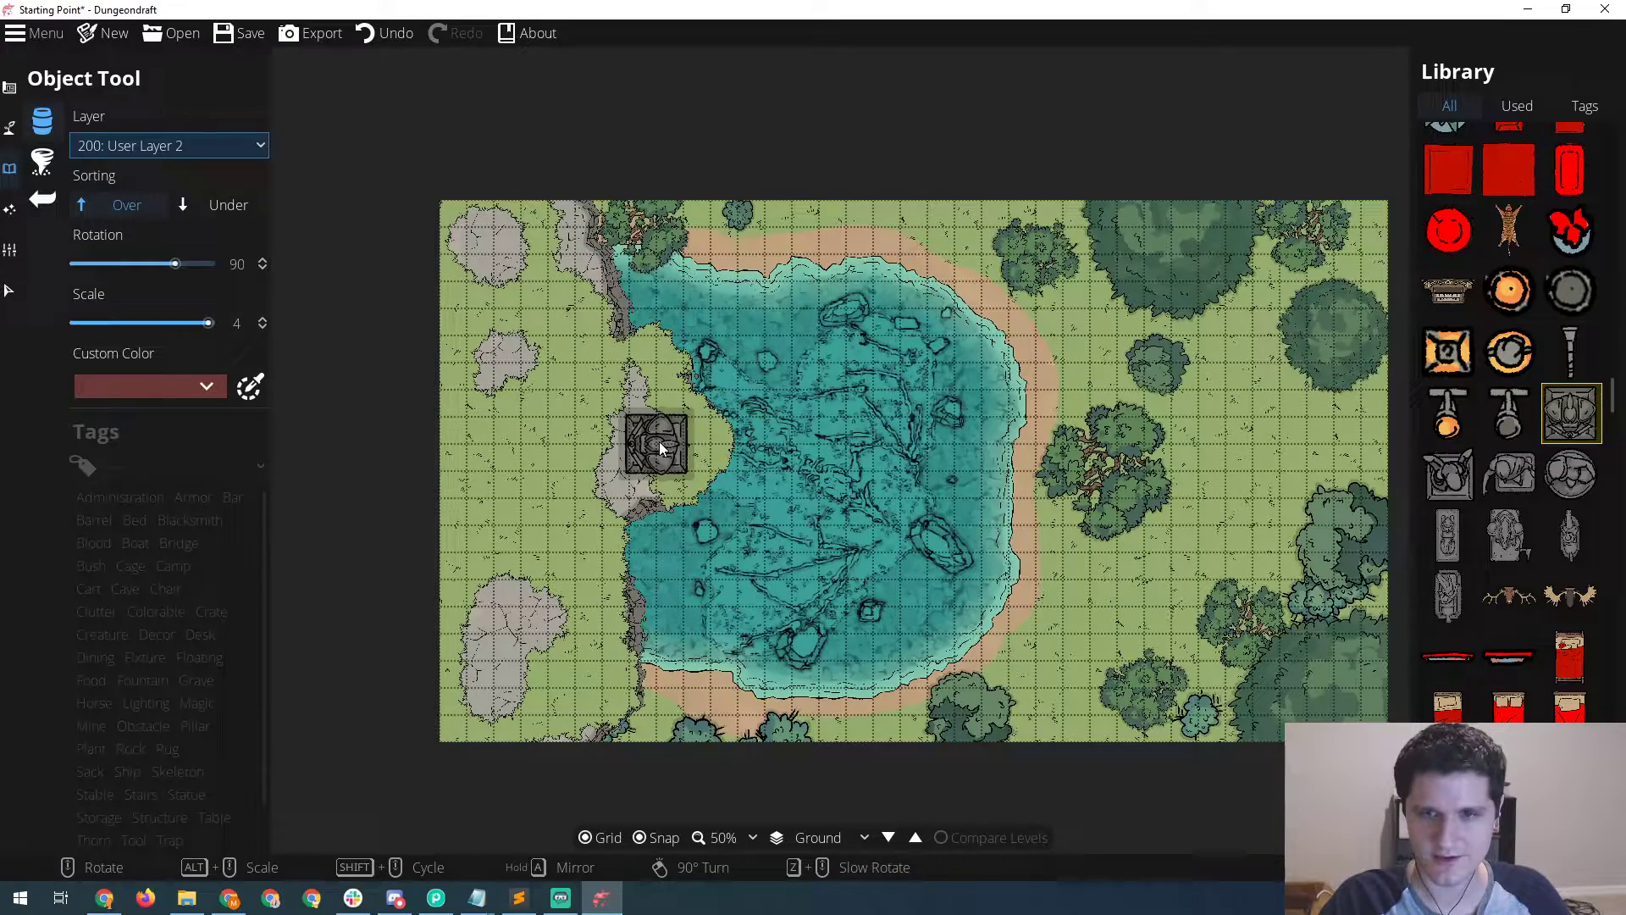
{"action": "left_click", "coordinate": [659, 440]}
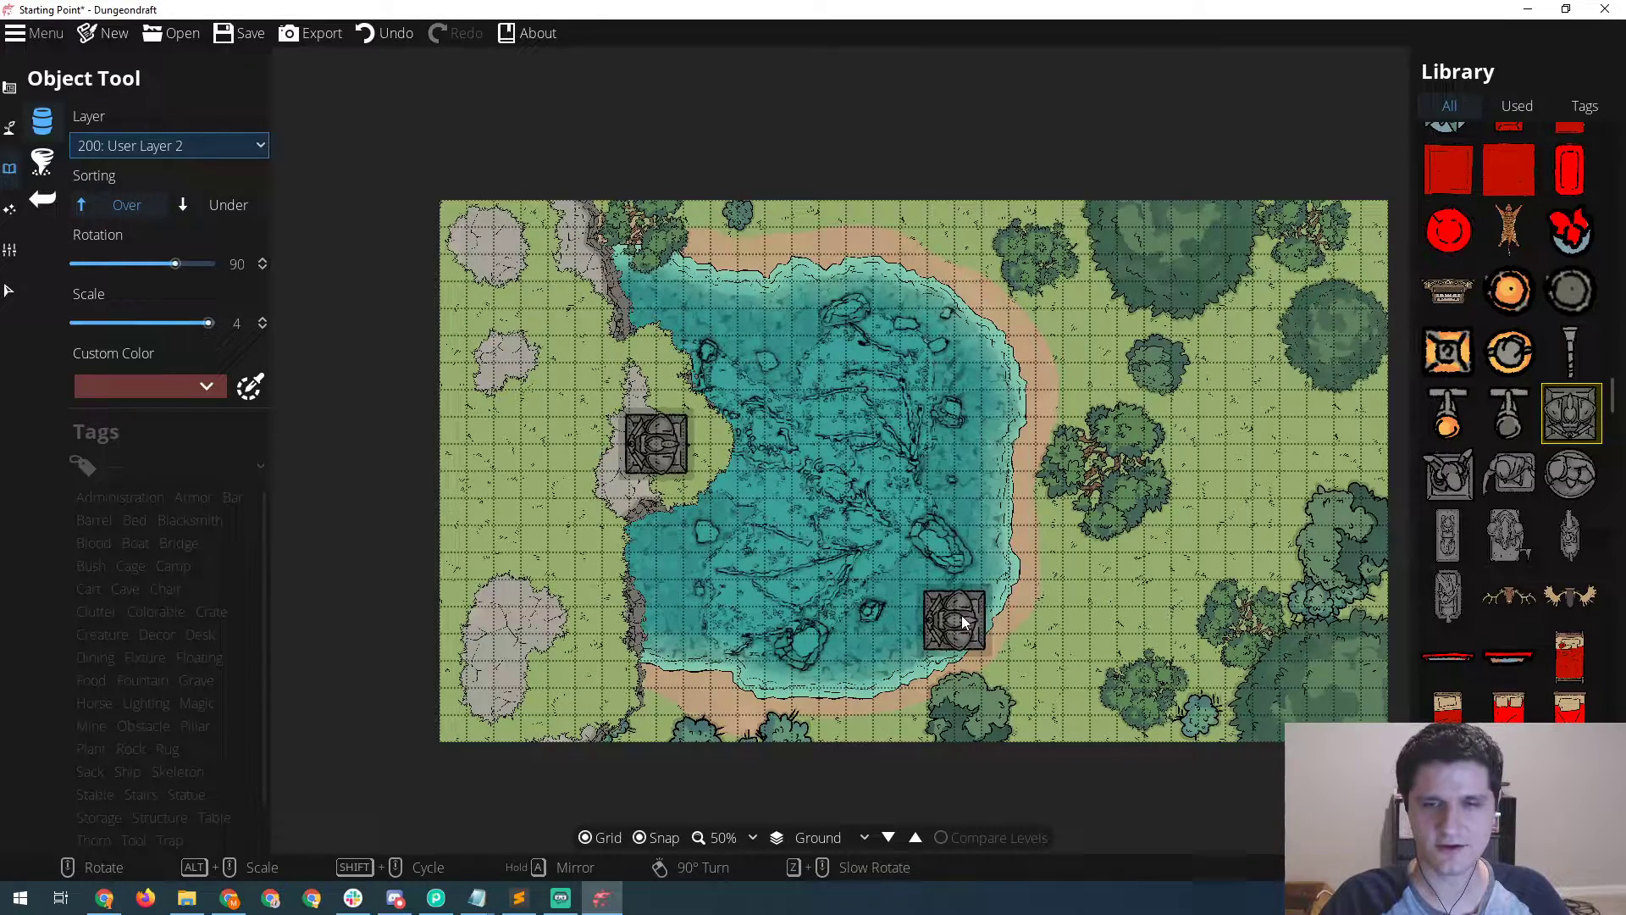